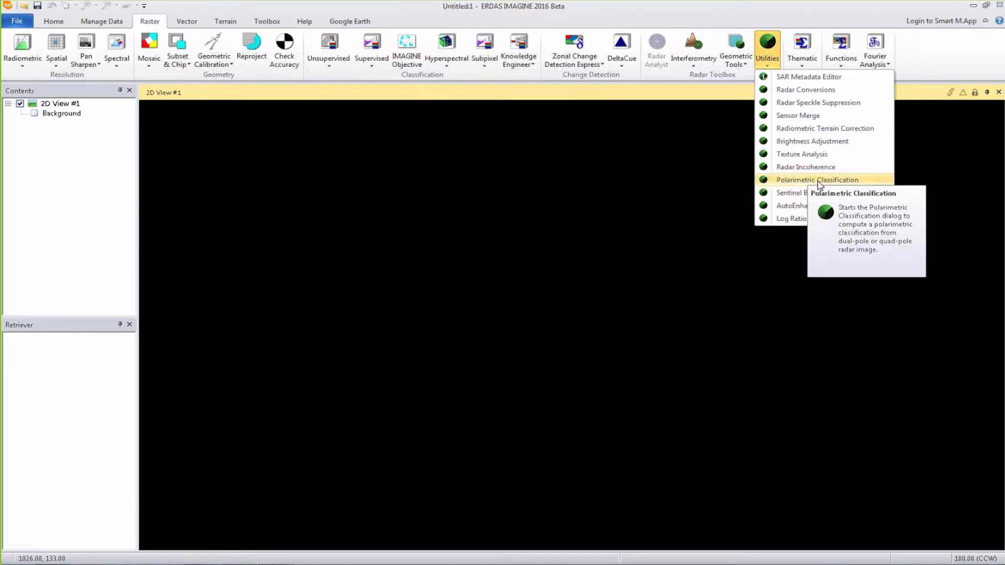
Open the Polarimetric Classification dialog and move it clear of the middle of the 2D view.
left_click(818, 181)
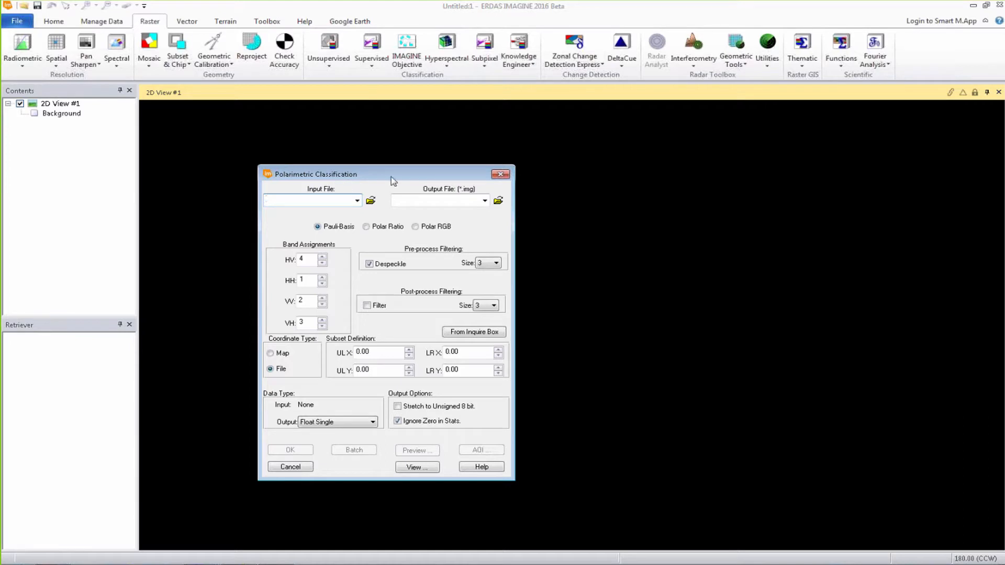
left_click_drag(395, 178, 166, 232)
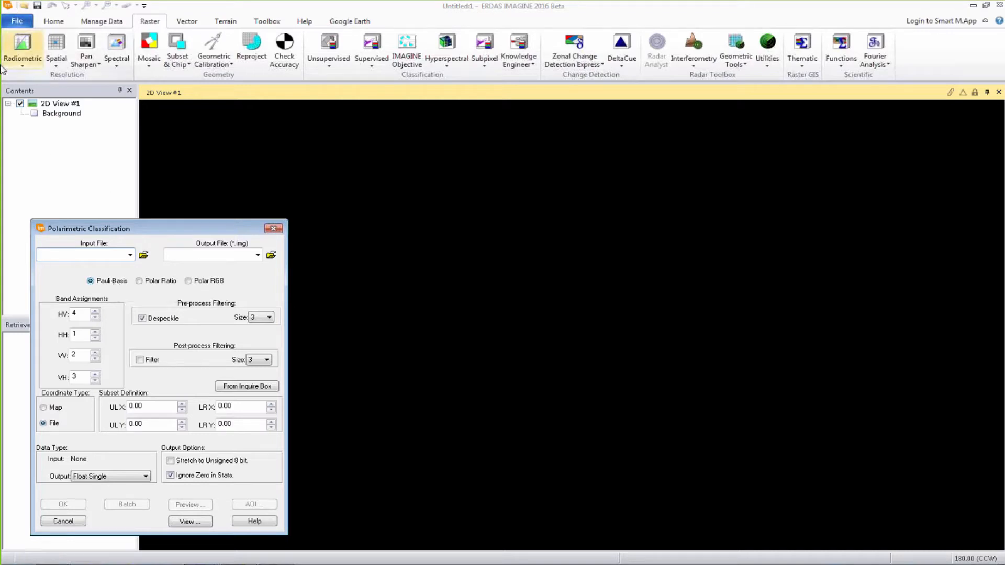
Add product.xml to the 2D view in true color with bands 5, 3 and 1 as red, green and blue, fitted to frame.
left_click(26, 6)
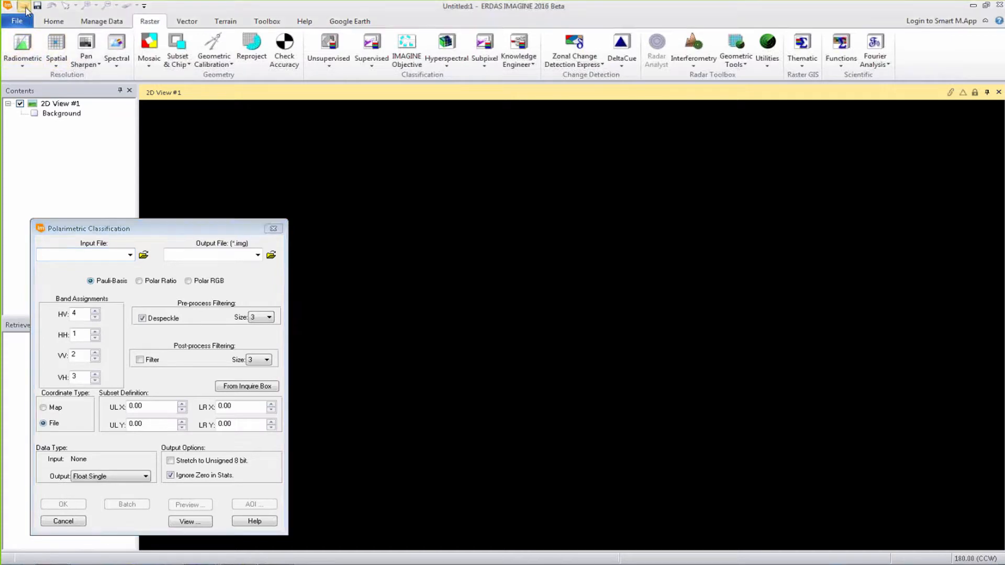
left_click(613, 292)
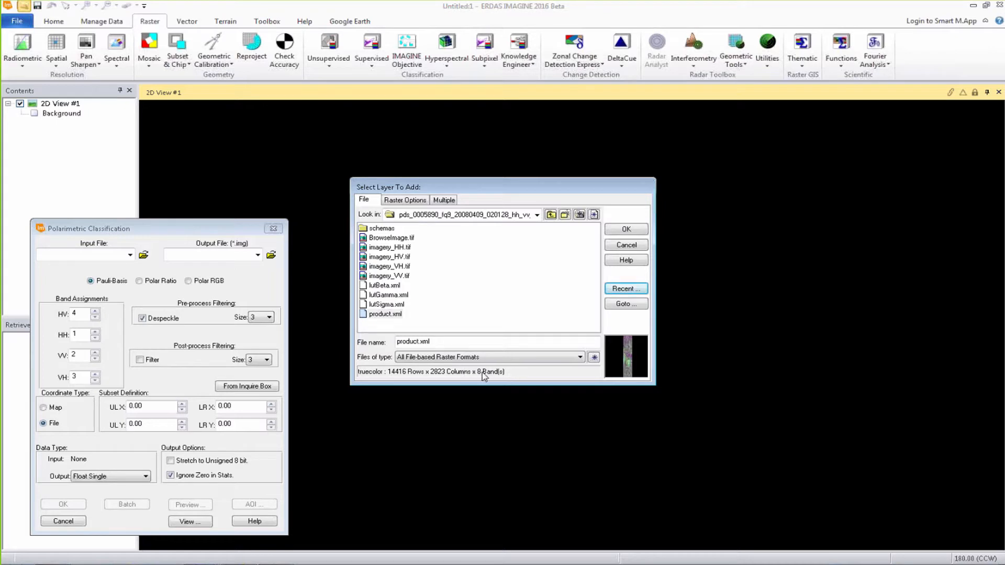
left_click(372, 315)
left_click(408, 200)
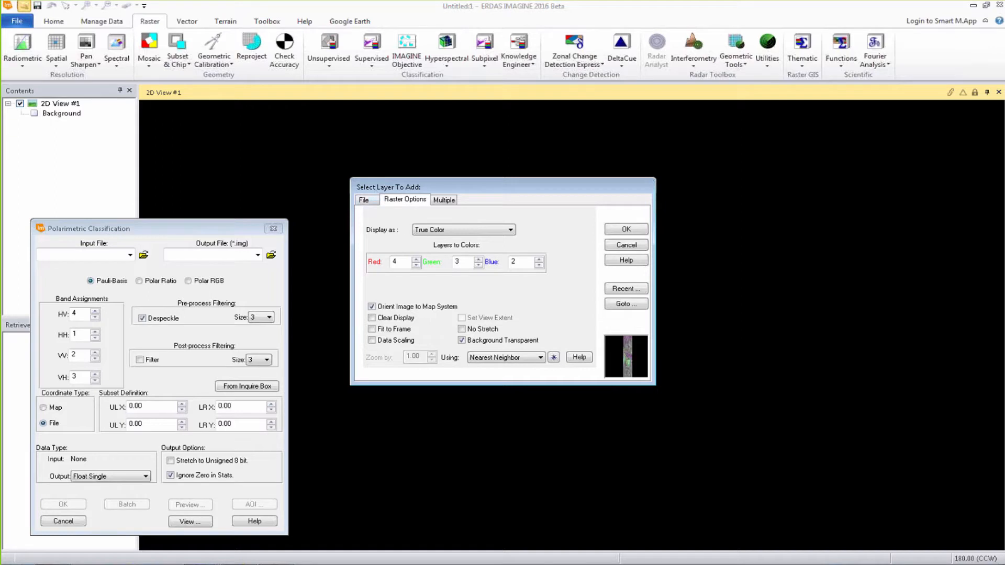
left_click(416, 260)
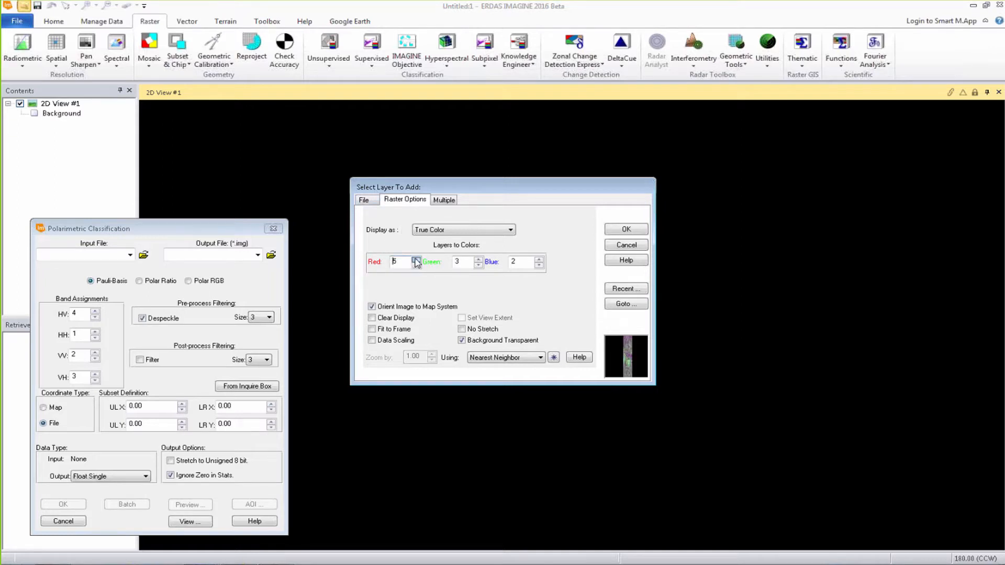
left_click(538, 266)
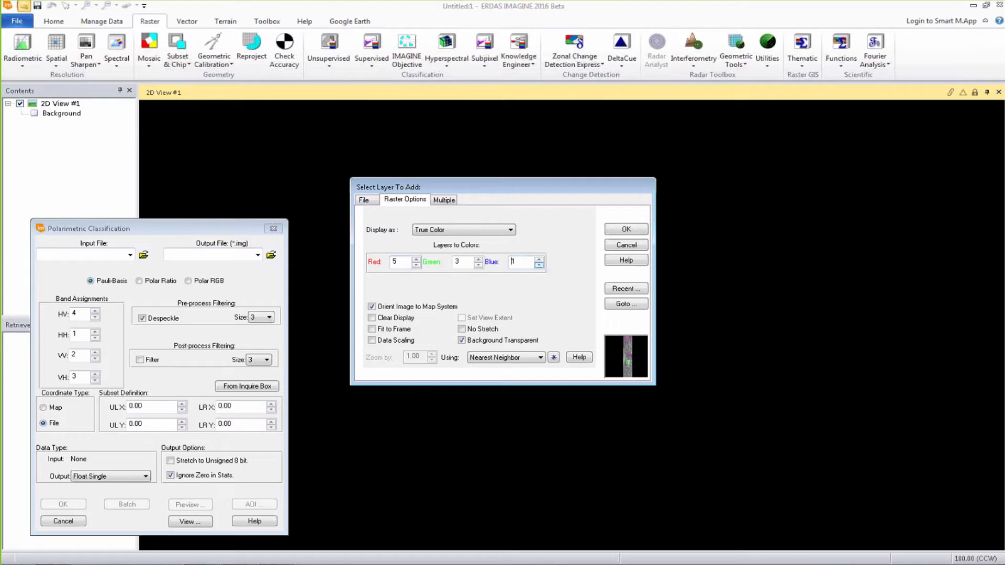
left_click(372, 329)
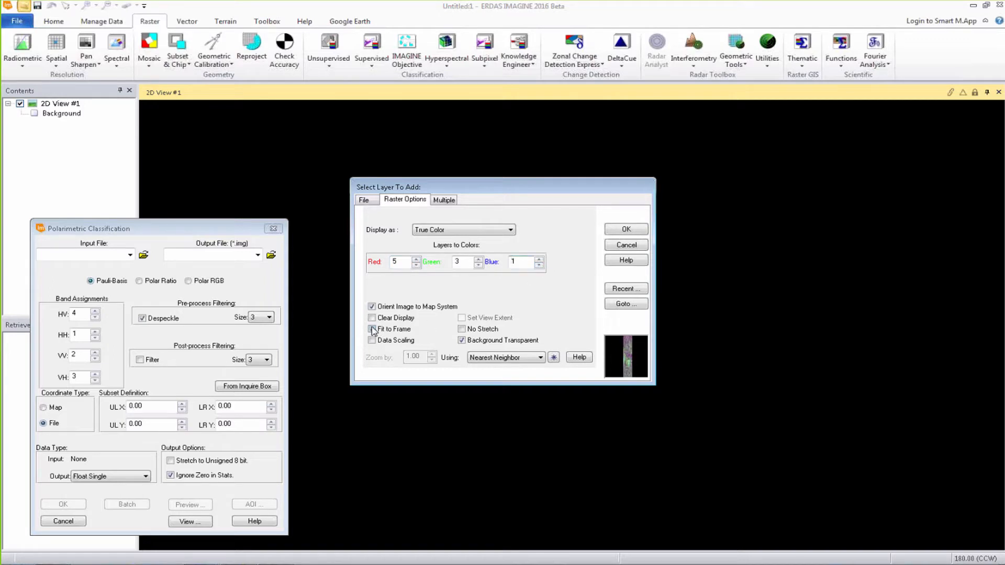
left_click(617, 234)
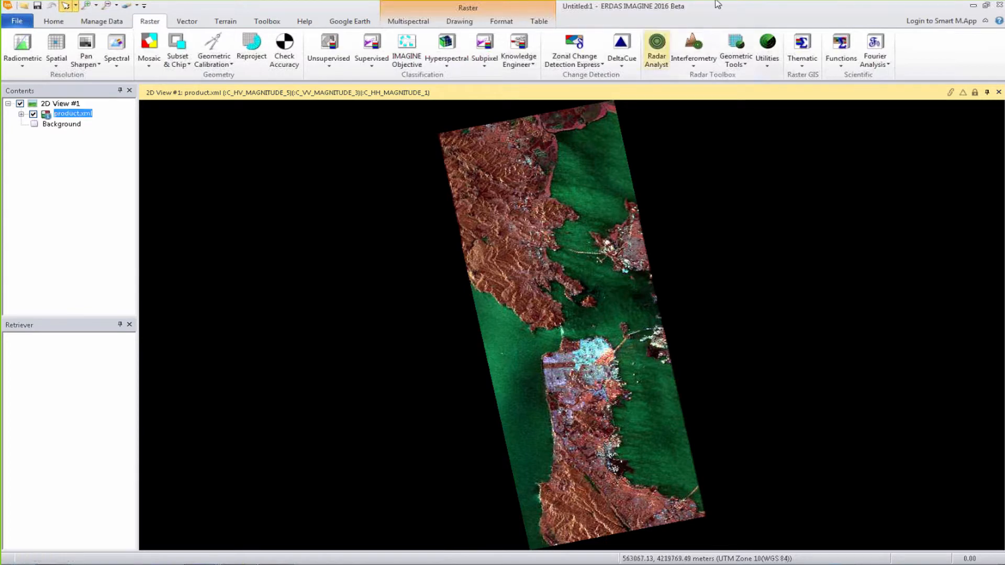
Open Polarimetric Classification with product.xml as the input file and move the dialog clear of the image.
left_click(768, 50)
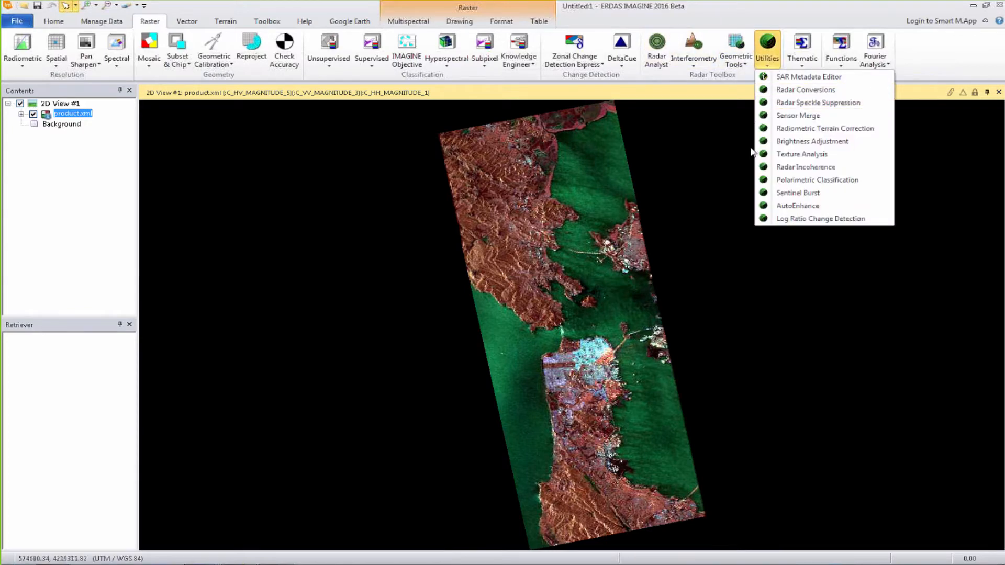
left_click(815, 180)
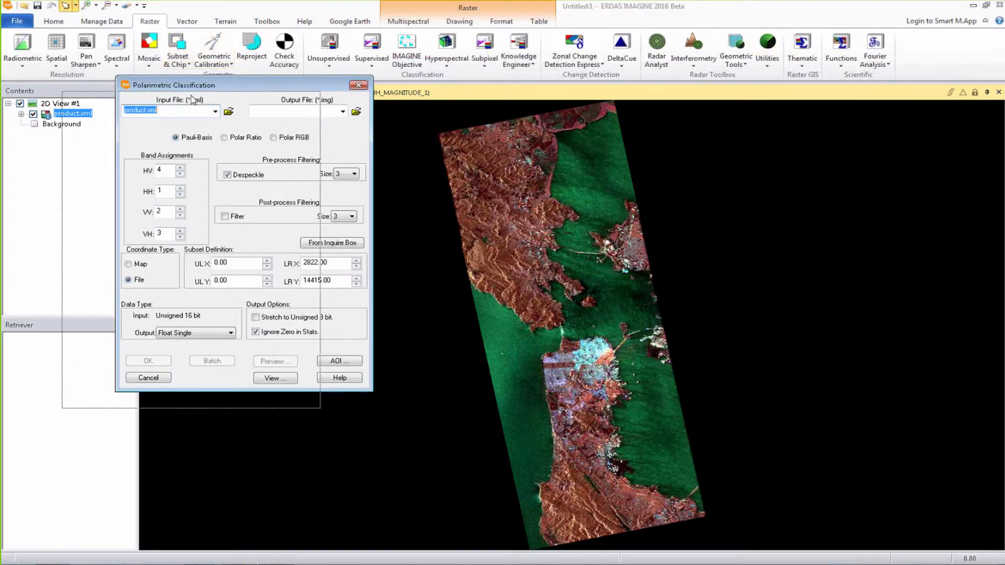
left_click_drag(244, 84, 174, 115)
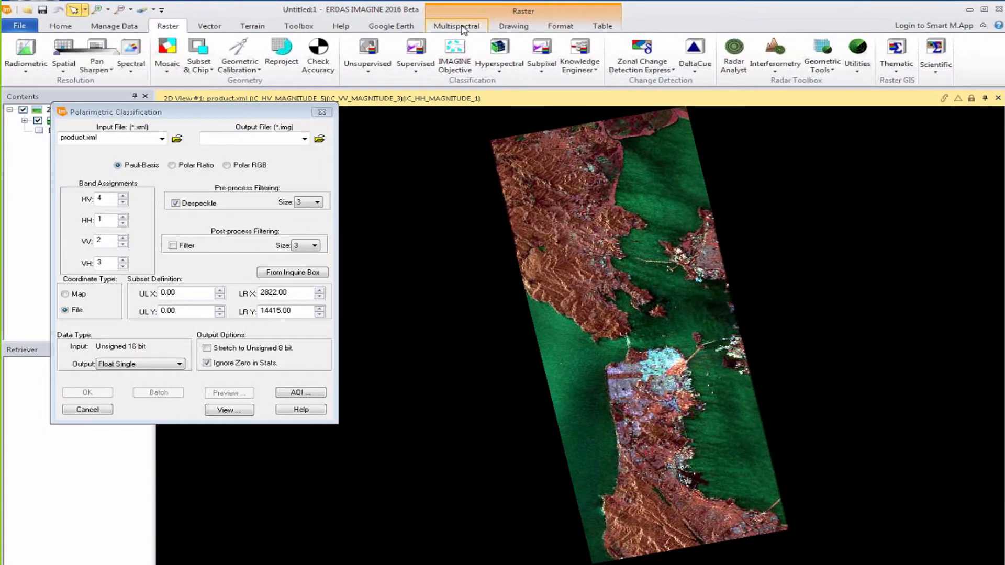
Check the image's band list, set the VV band assignment to 3, adjust HH and VH, and cancel the polarimetric classification.
left_click(463, 29)
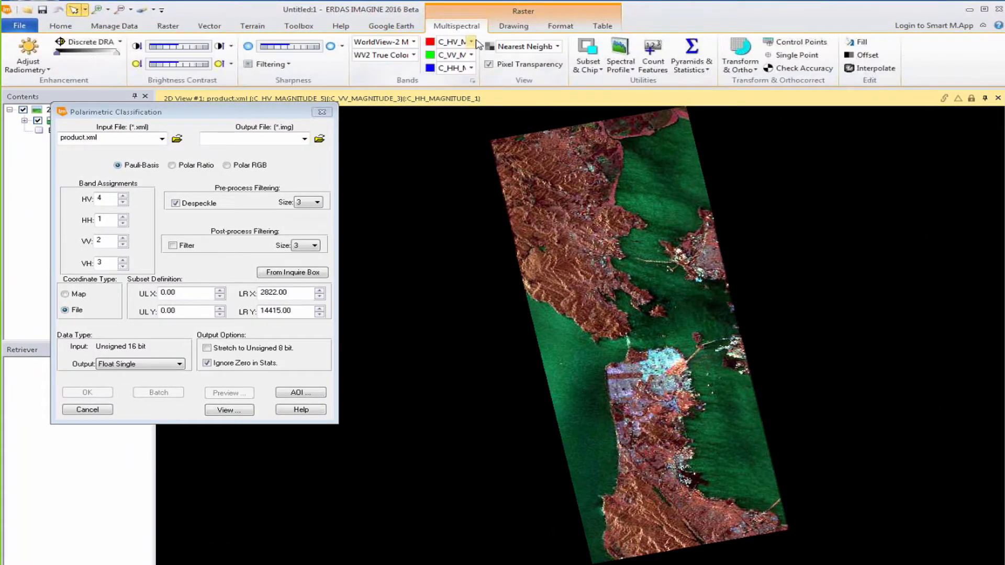
left_click(472, 42)
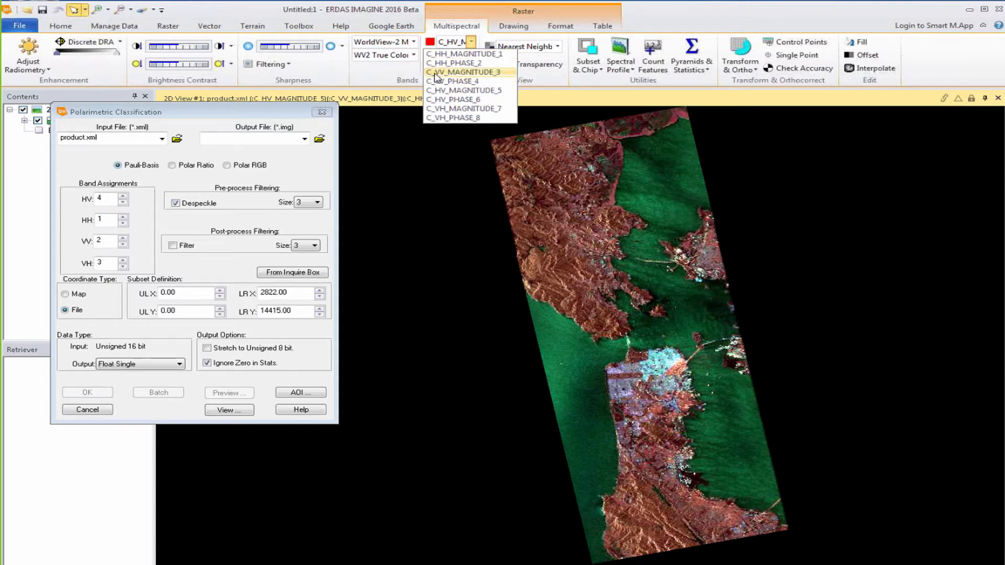
left_click(122, 238)
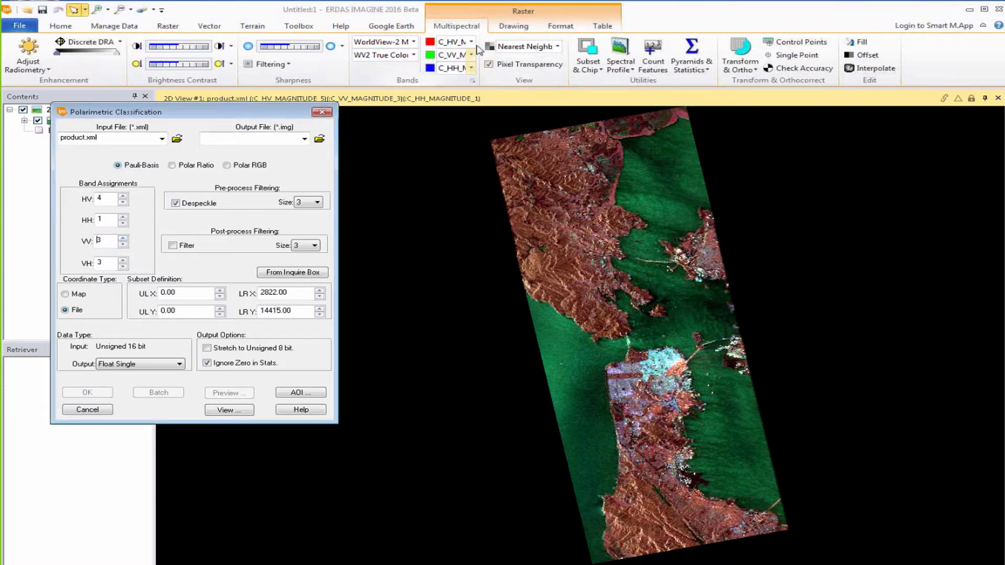
left_click(471, 54)
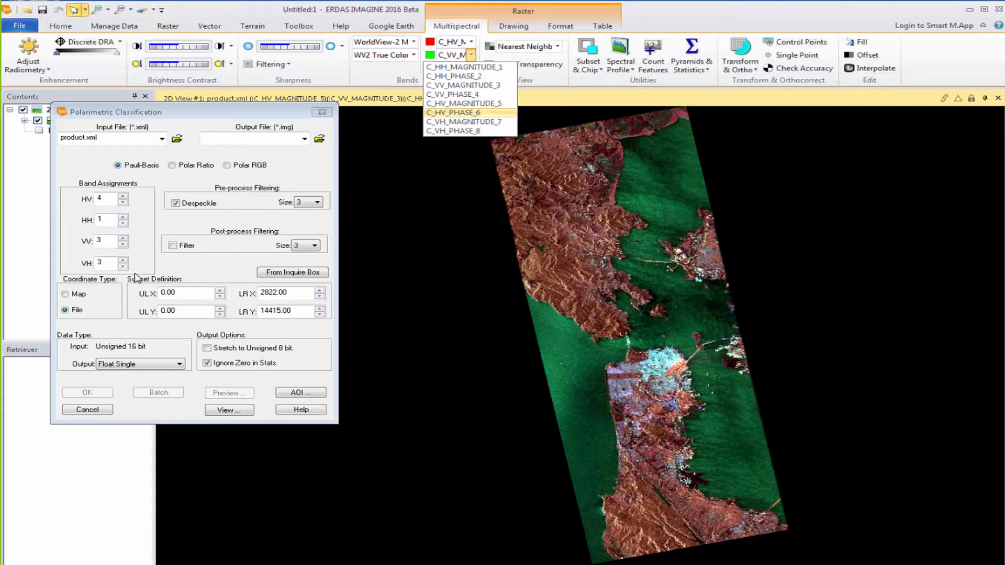
left_click(125, 220)
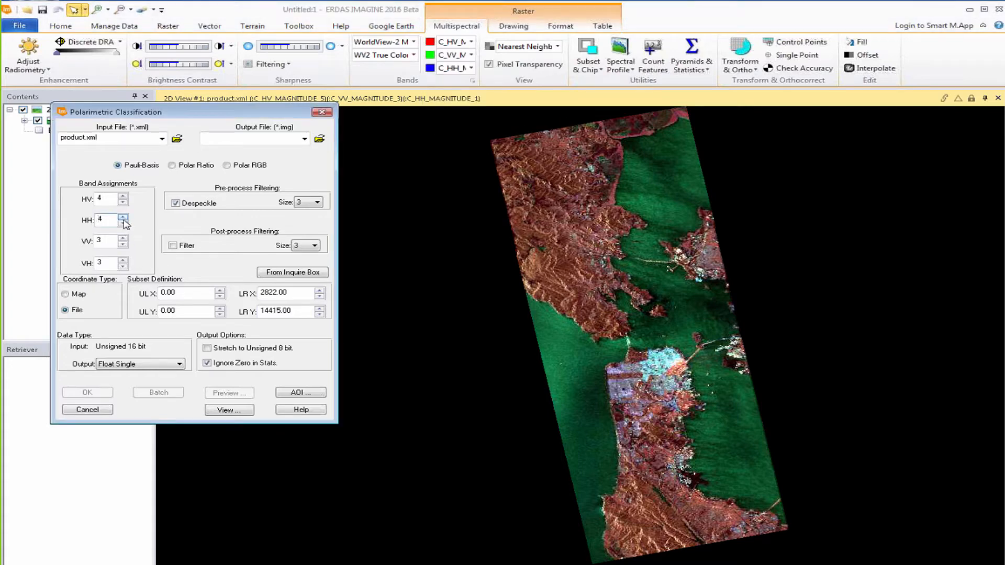
left_click(124, 218)
left_click(124, 260)
left_click(124, 260)
left_click(88, 410)
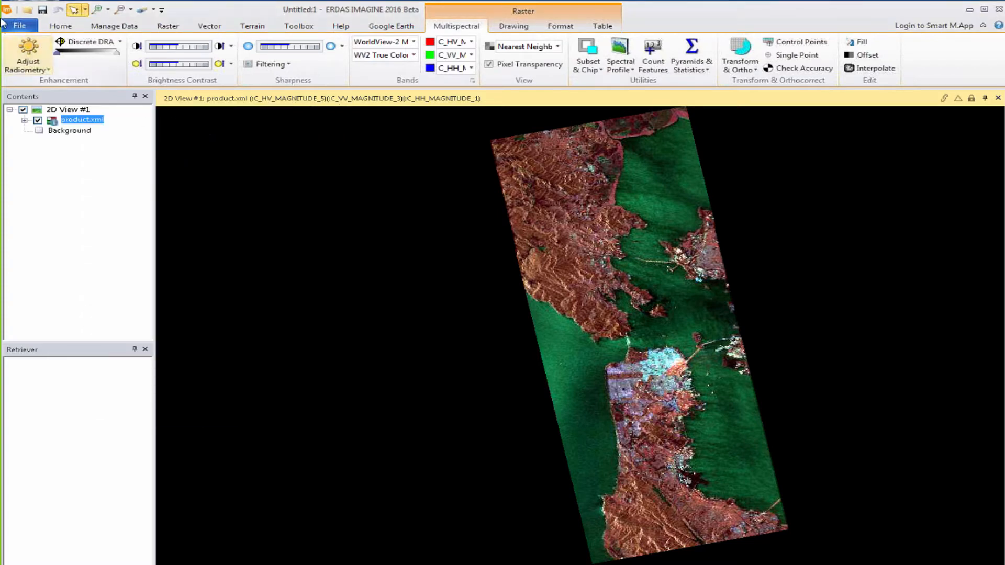
Load polar-rat.img from the insar-test folder in true color, clearing the display and fitting the image to frame.
left_click(29, 10)
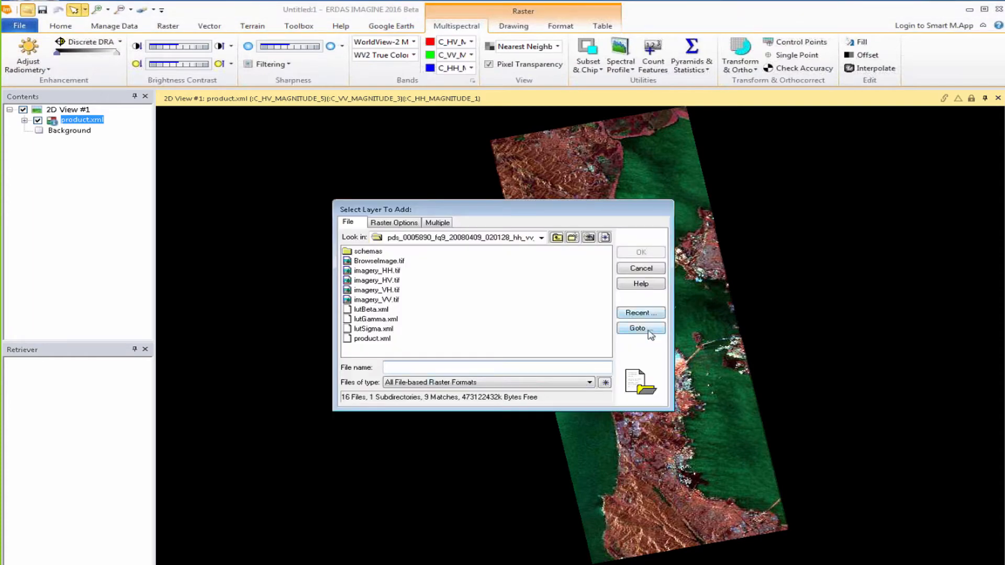
left_click(639, 313)
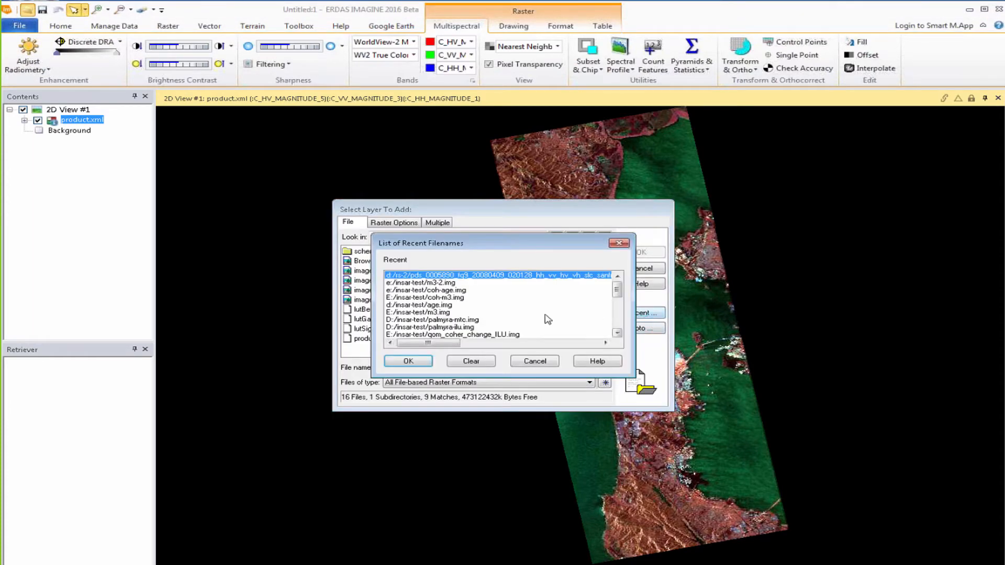
left_click(618, 334)
double_click(402, 291)
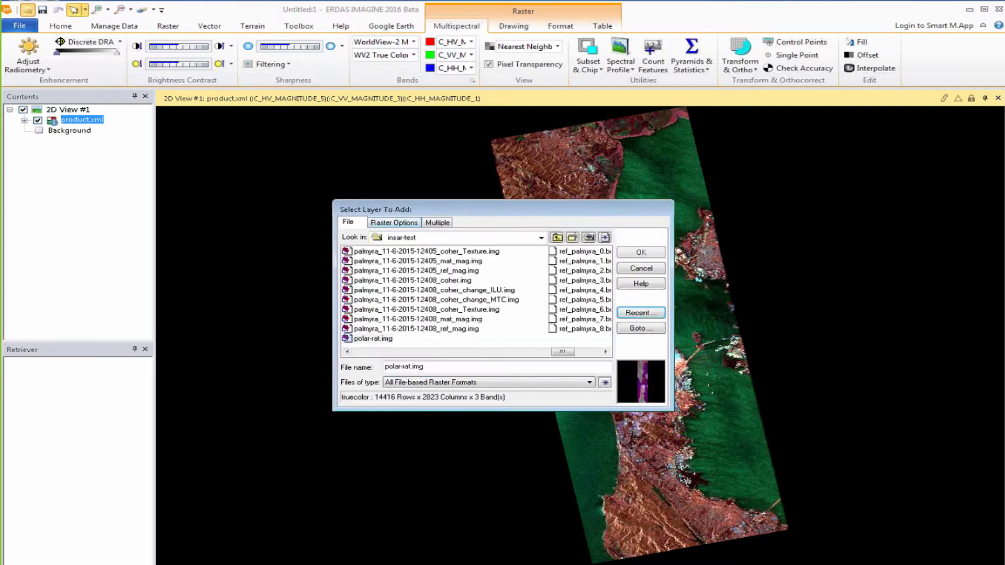
left_click(394, 222)
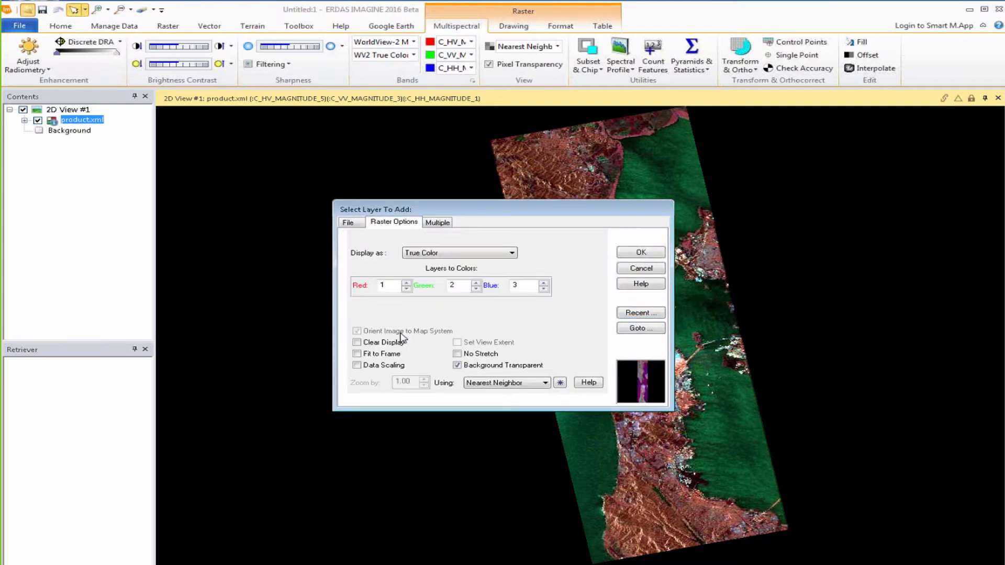
left_click(357, 355)
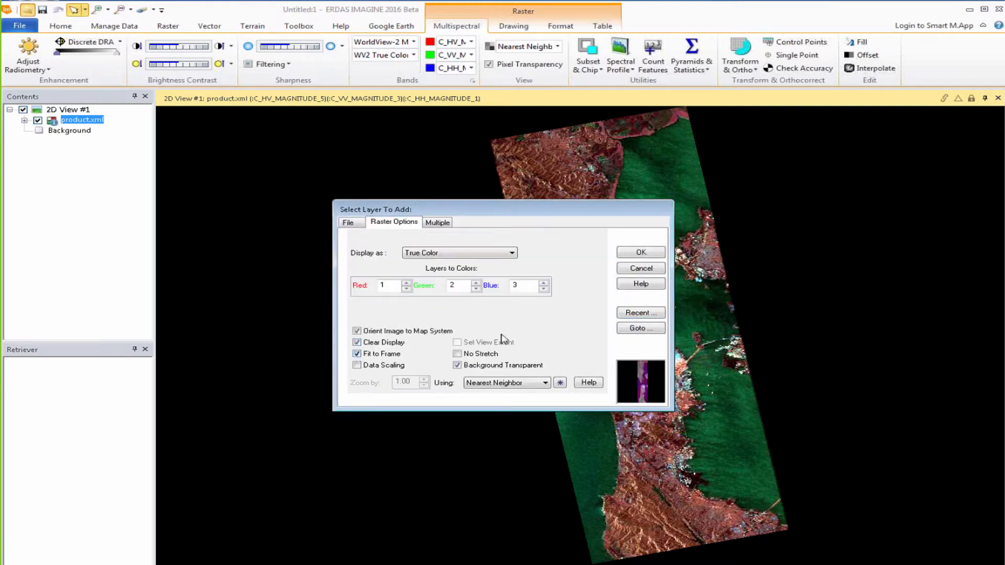
left_click(635, 253)
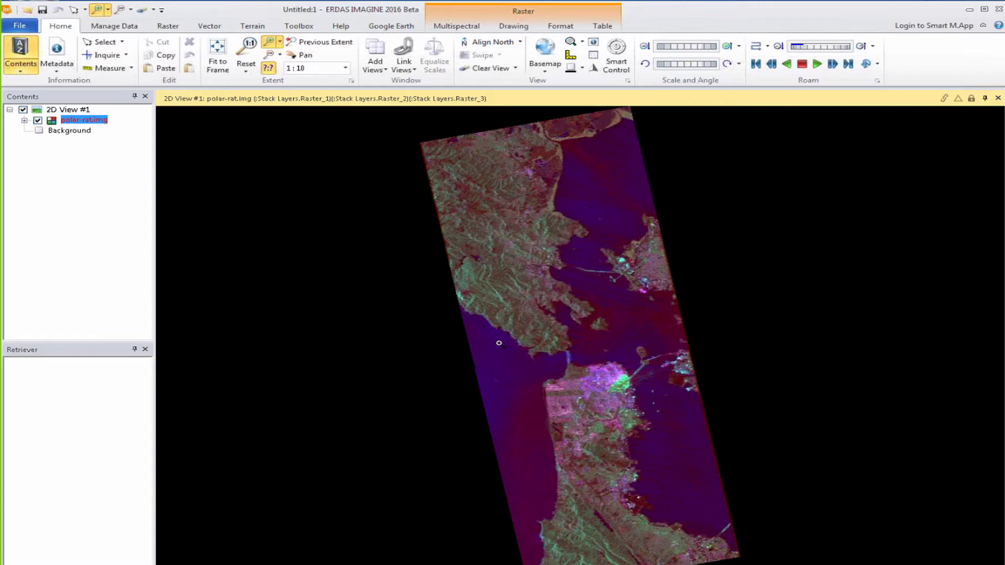
Examine the polar-rat.img result up close over the city peninsula, its bridges and the coast across the bay.
left_click_drag(499, 343, 691, 457)
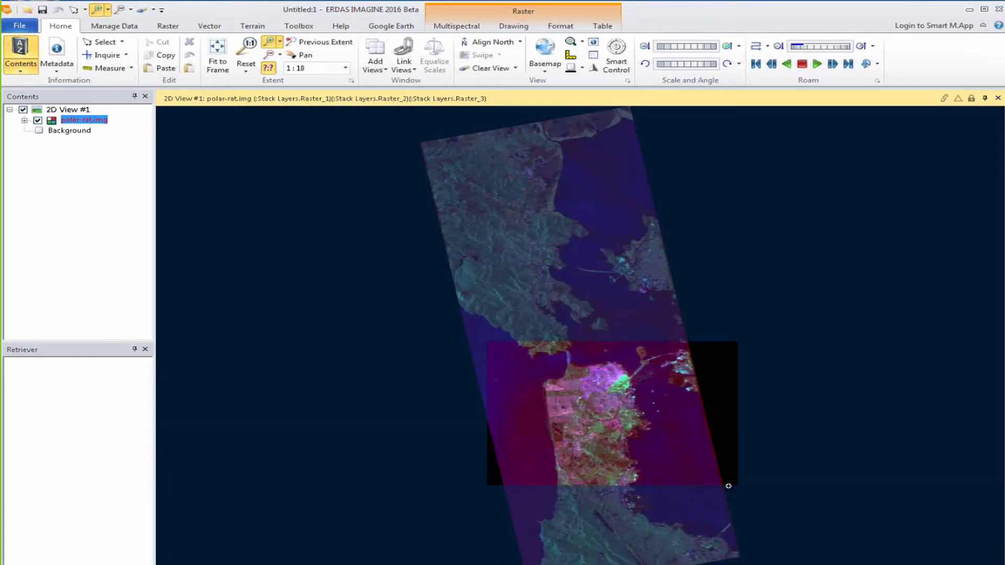
left_click_drag(728, 486, 729, 487)
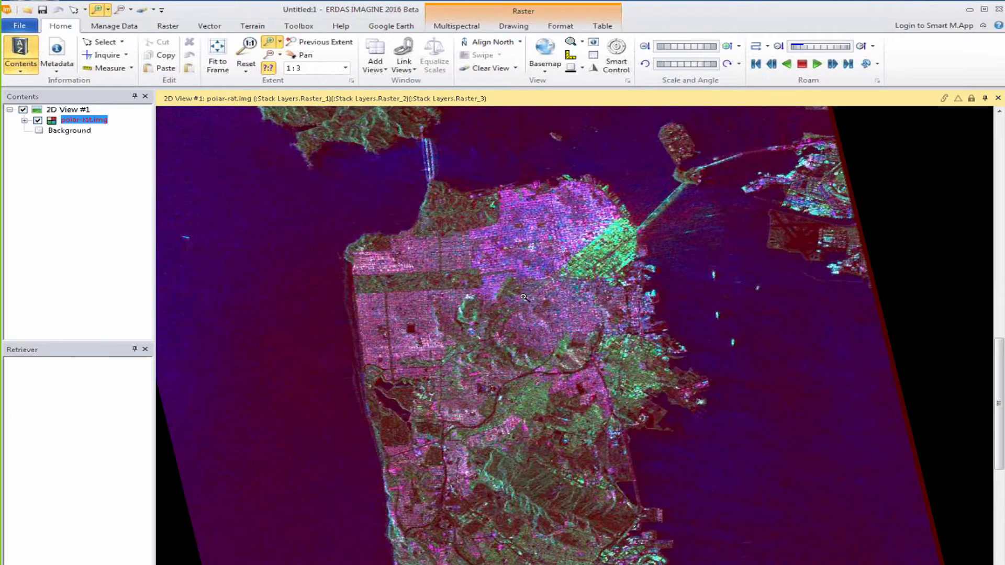
scroll(523, 297, "up", 1)
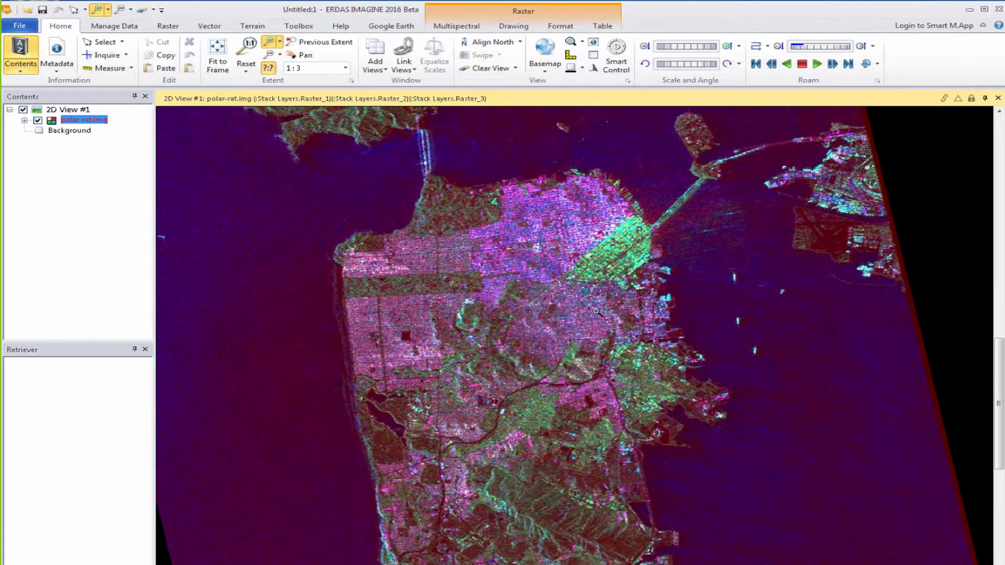
scroll(596, 311, "up", 2)
left_click(99, 41)
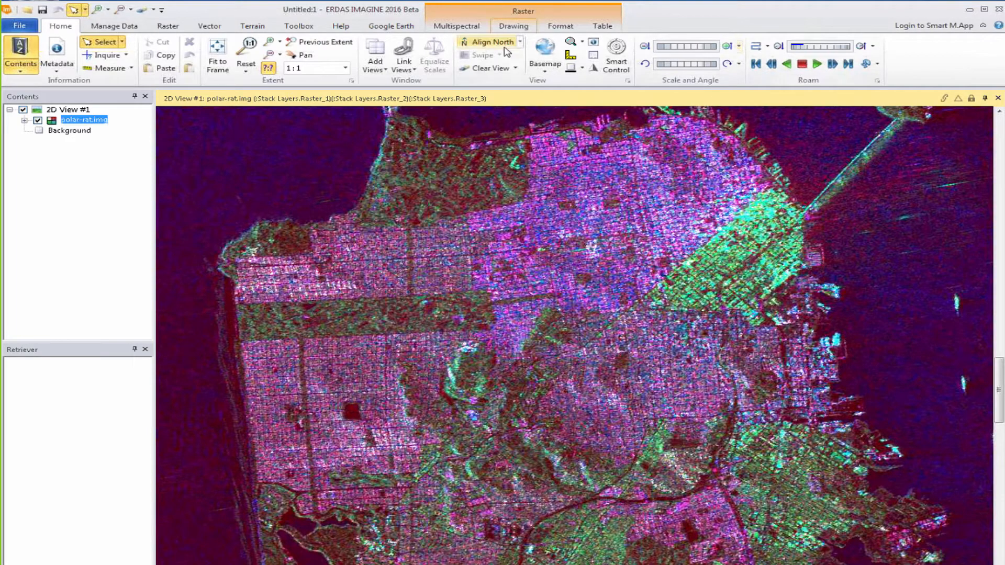
left_click(293, 57)
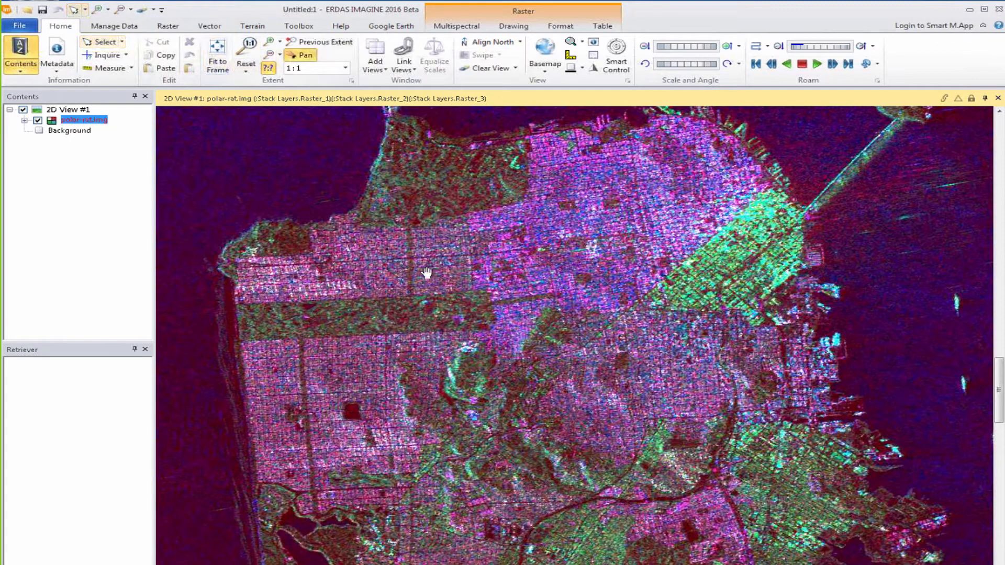
left_click_drag(444, 288, 465, 442)
left_click_drag(538, 431, 497, 564)
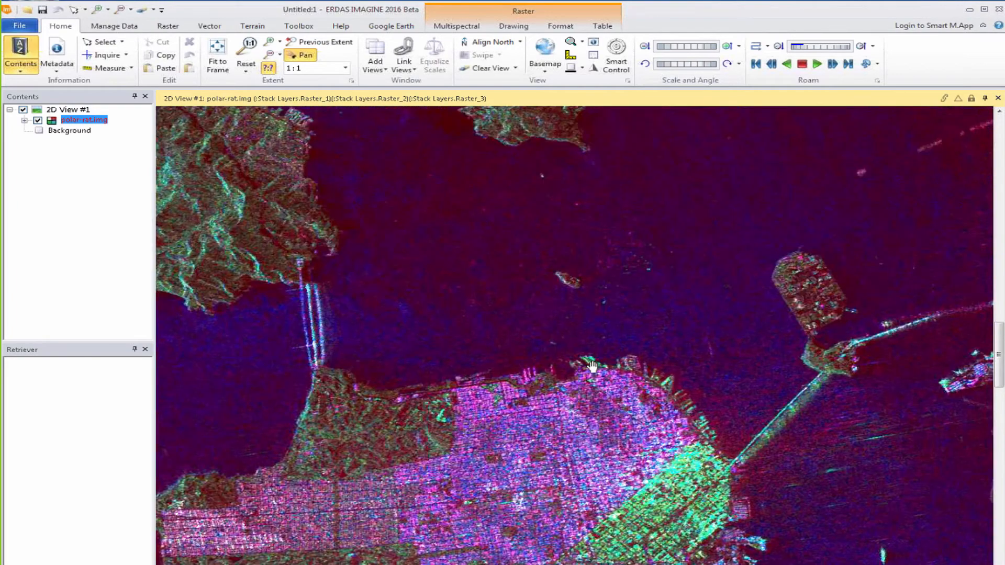
left_click_drag(497, 413, 498, 564)
left_click_drag(801, 112, 499, 289)
left_click_drag(714, 385, 937, 515)
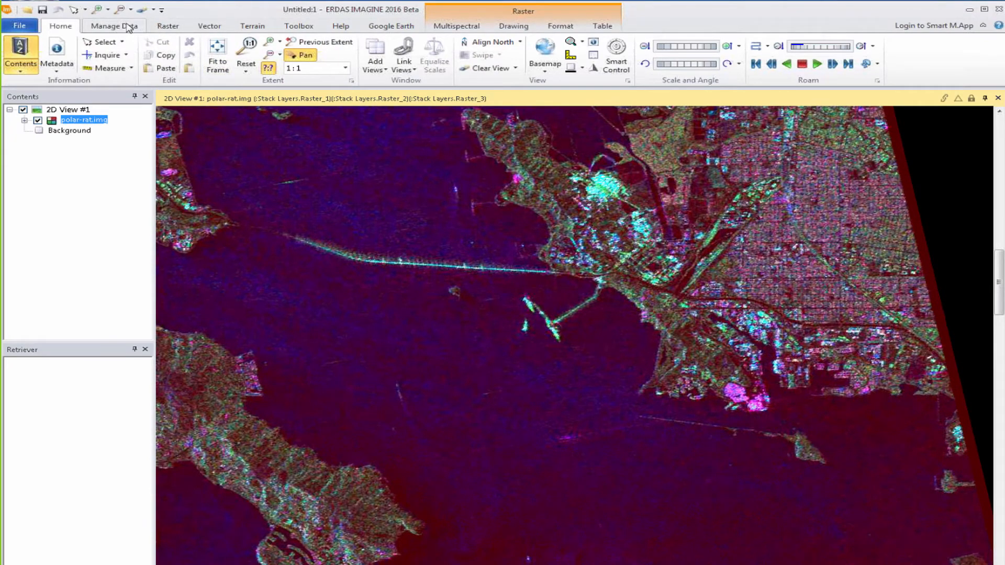
View the Sentinel Burst tool's input, output, statistics and pyramid options, and close it without running.
left_click(167, 26)
left_click(865, 71)
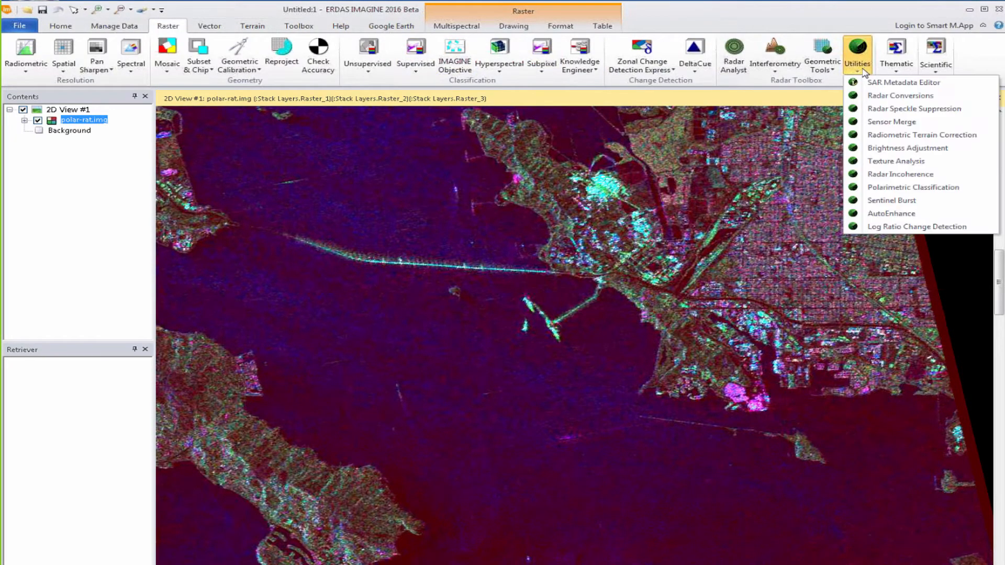
left_click(883, 202)
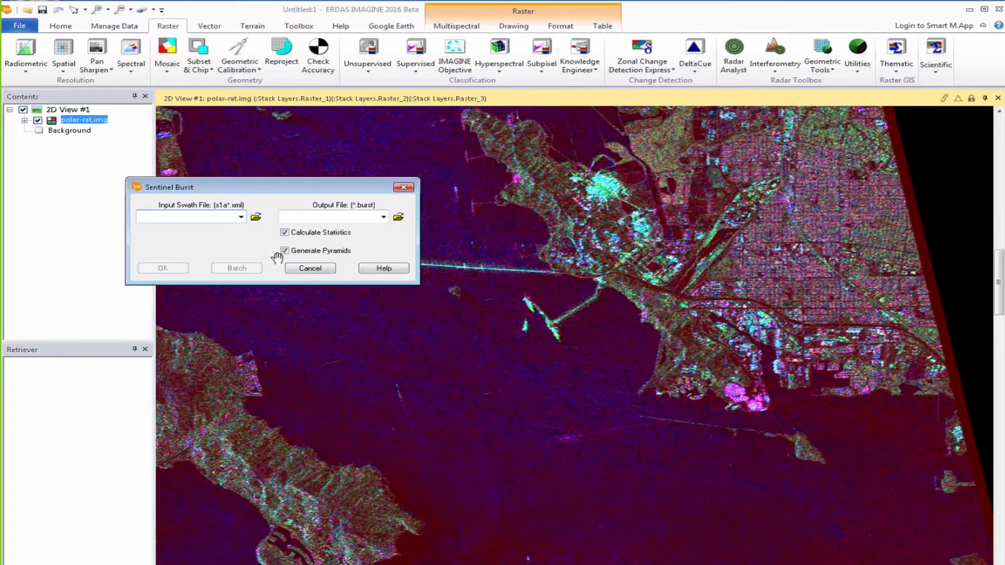
left_click(327, 270)
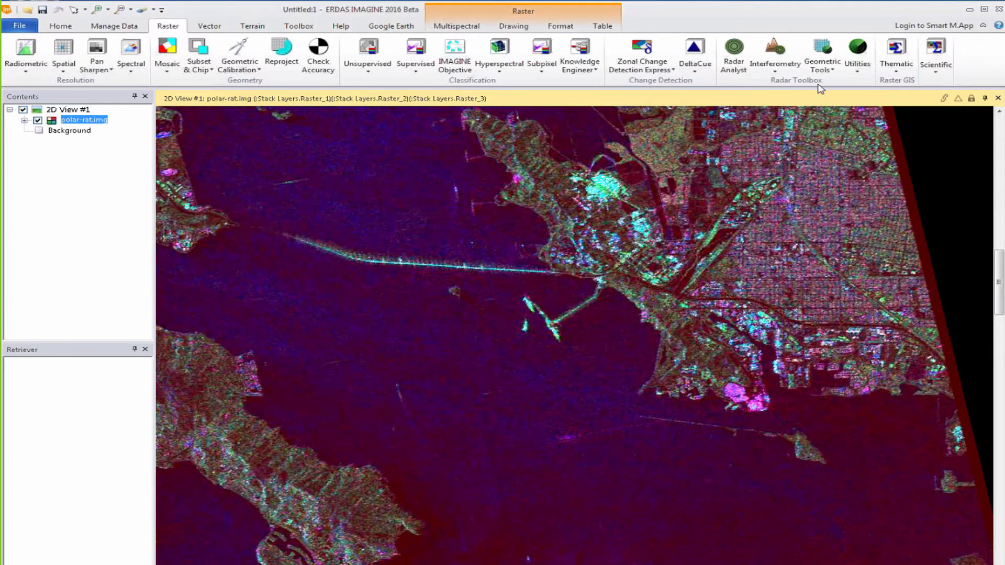
Load the recent Panama TSX1_SAR scene dated 20090924 in true color, clearing the display and fitting the image to frame.
left_click(857, 55)
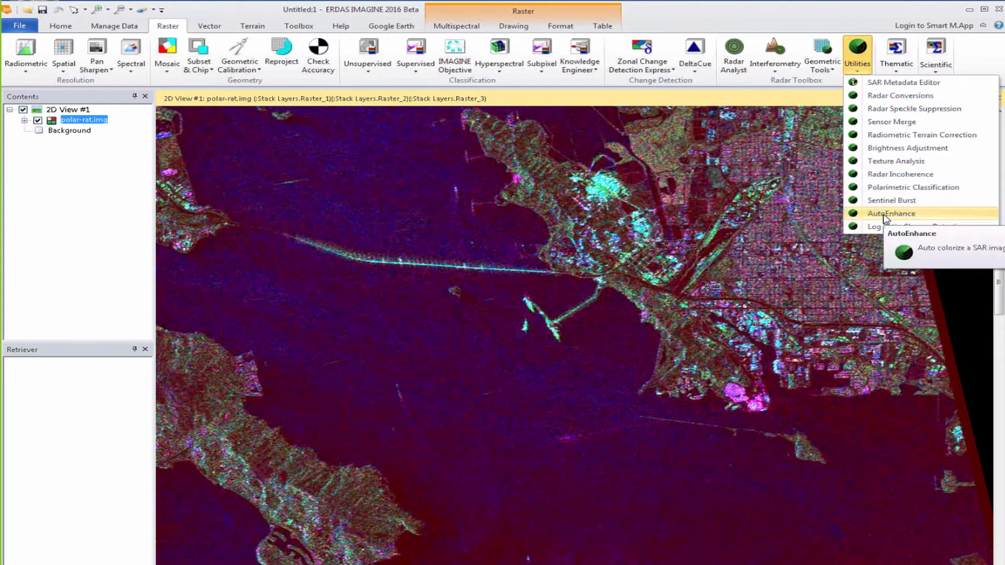
left_click(27, 12)
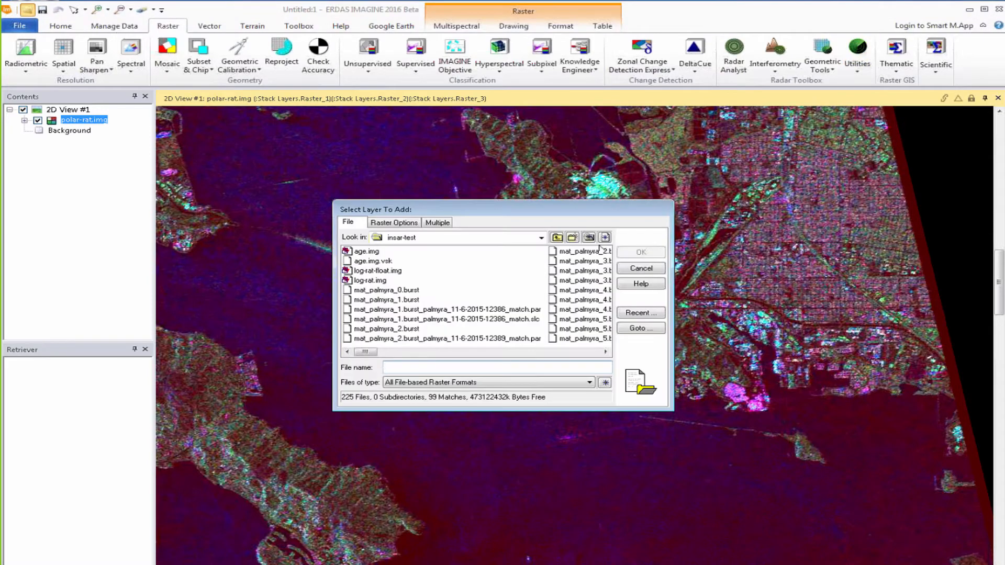
left_click(655, 314)
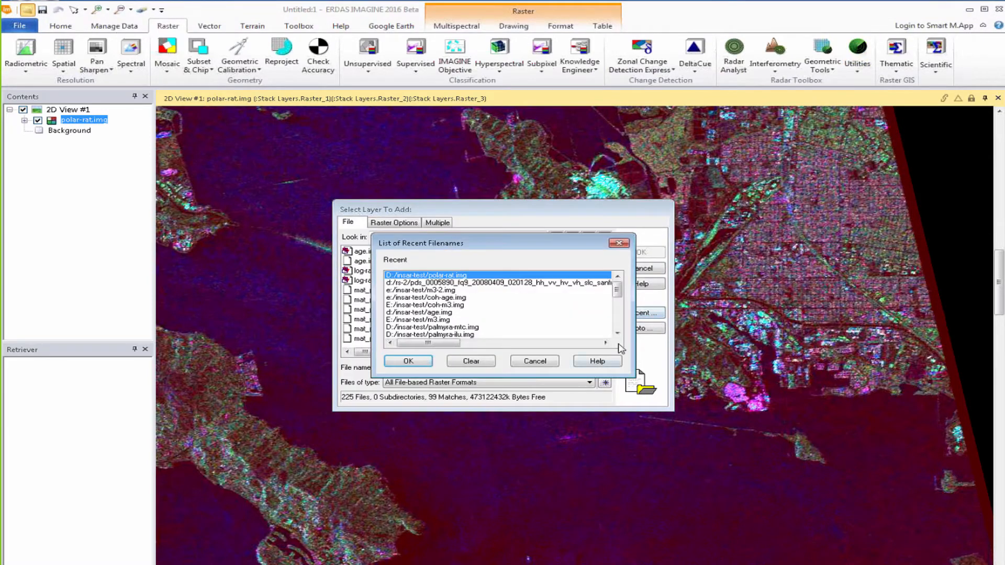
left_click(618, 333)
left_click(618, 334)
left_click(617, 334)
left_click(618, 333)
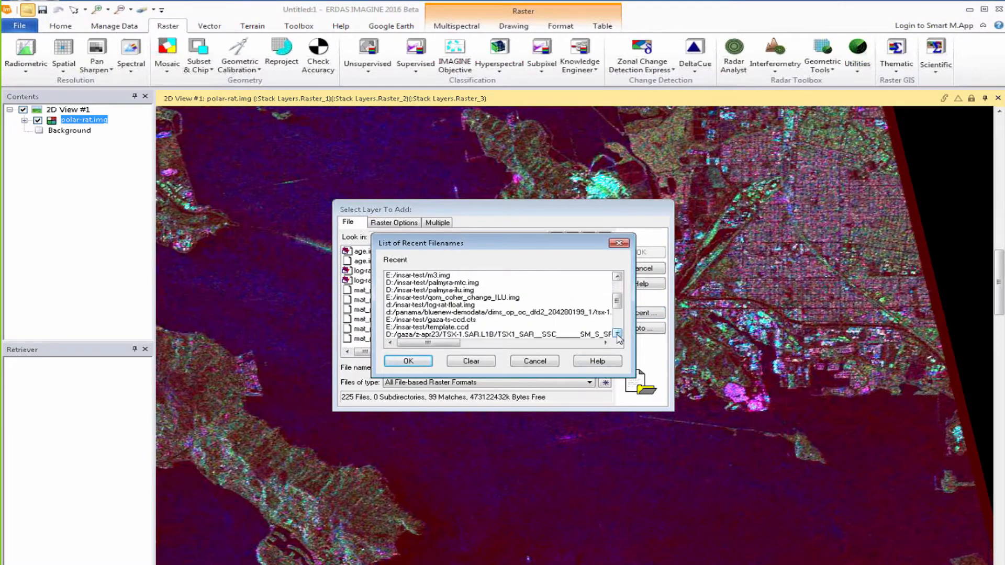
double_click(528, 313)
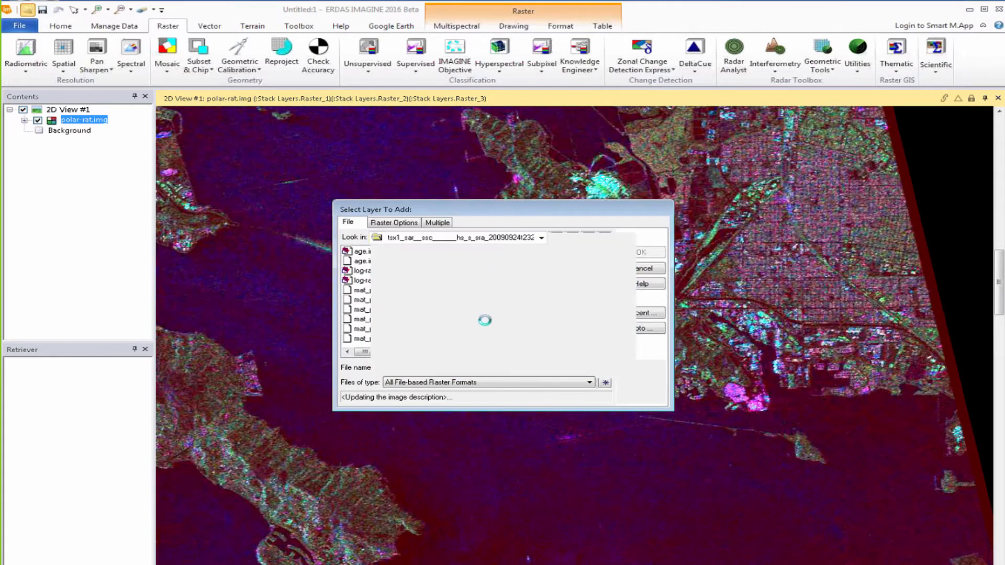
left_click(414, 223)
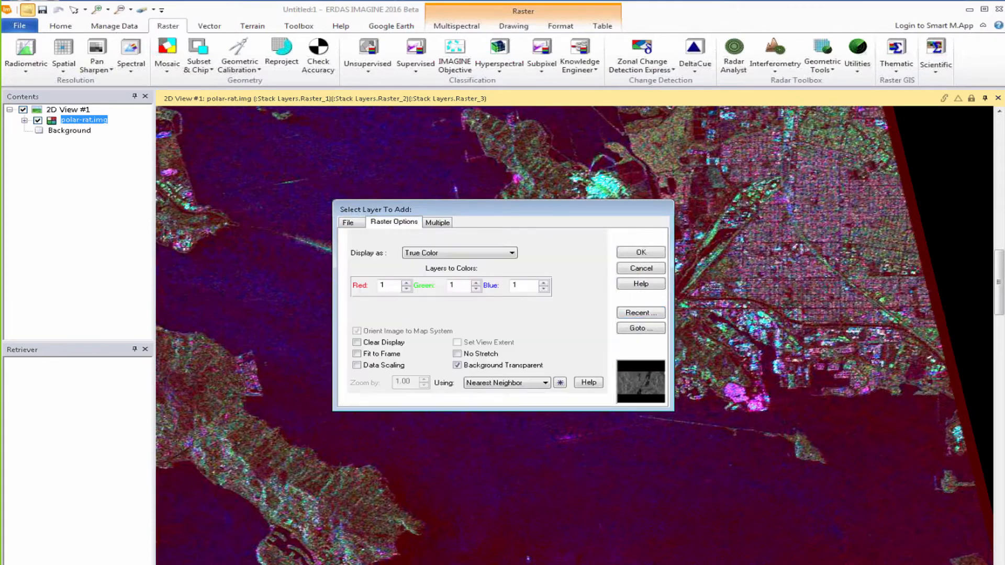
left_click(359, 343)
left_click(357, 354)
left_click(639, 253)
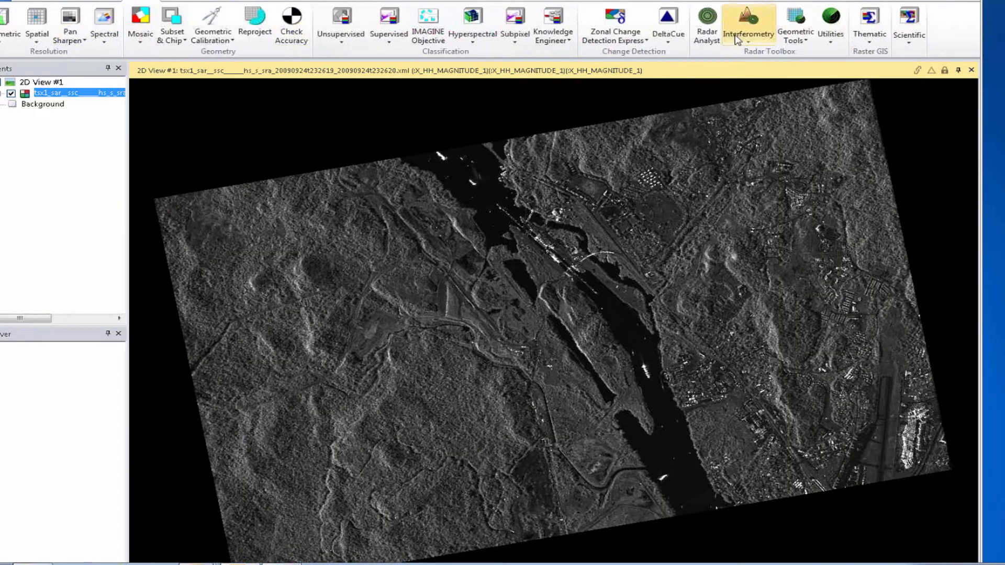
Apply AutoEnhance to the Panama SAR scene in Radar Analyst and zoom in on the canal locks.
left_click(704, 21)
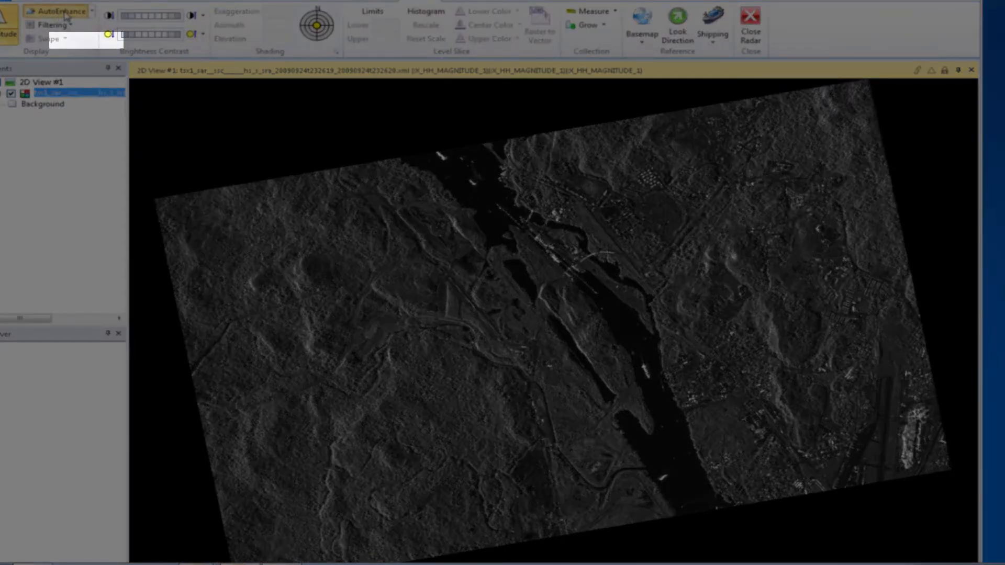
left_click(66, 16)
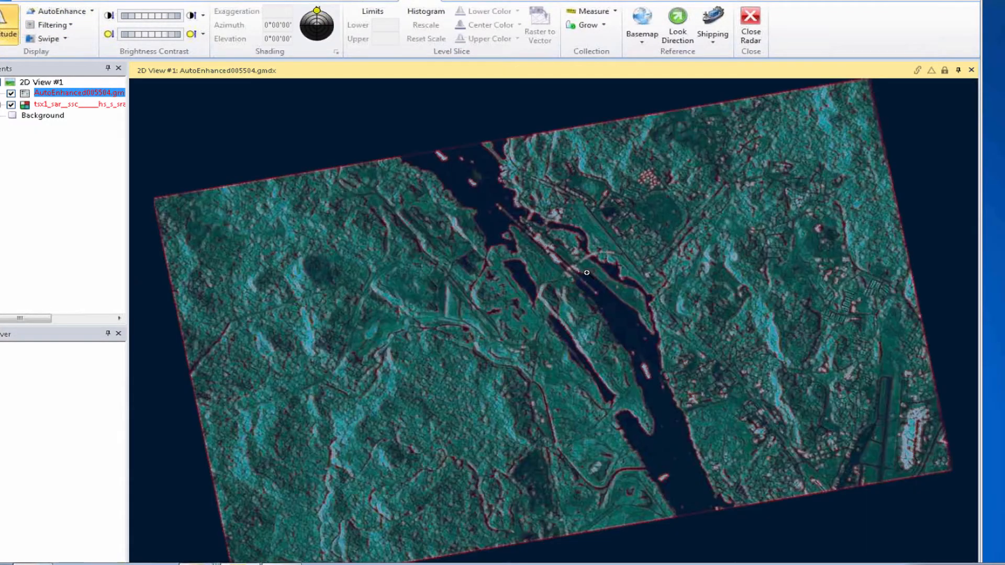
scroll(587, 272, "up", 5)
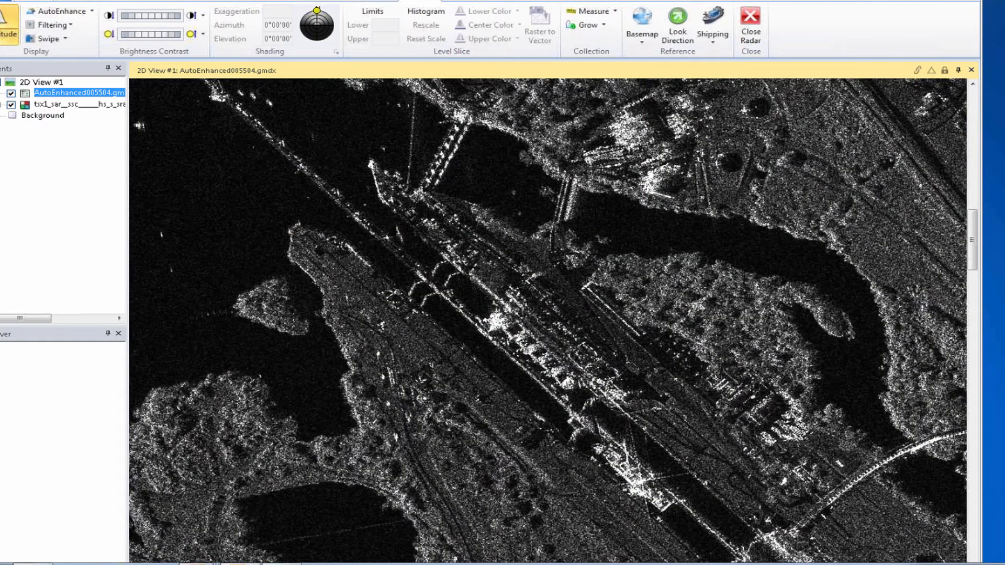
left_click(3, 1)
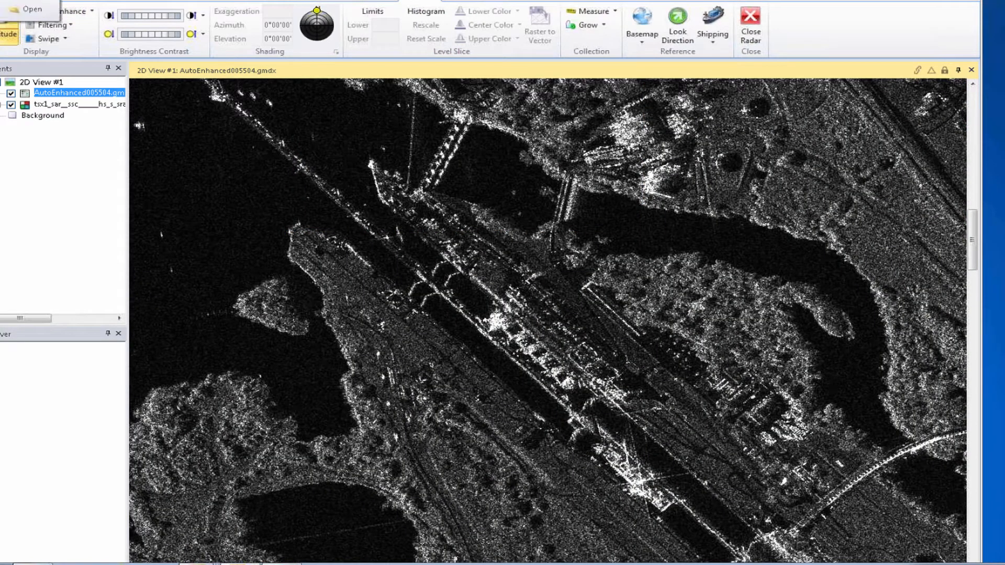
left_click(27, 2)
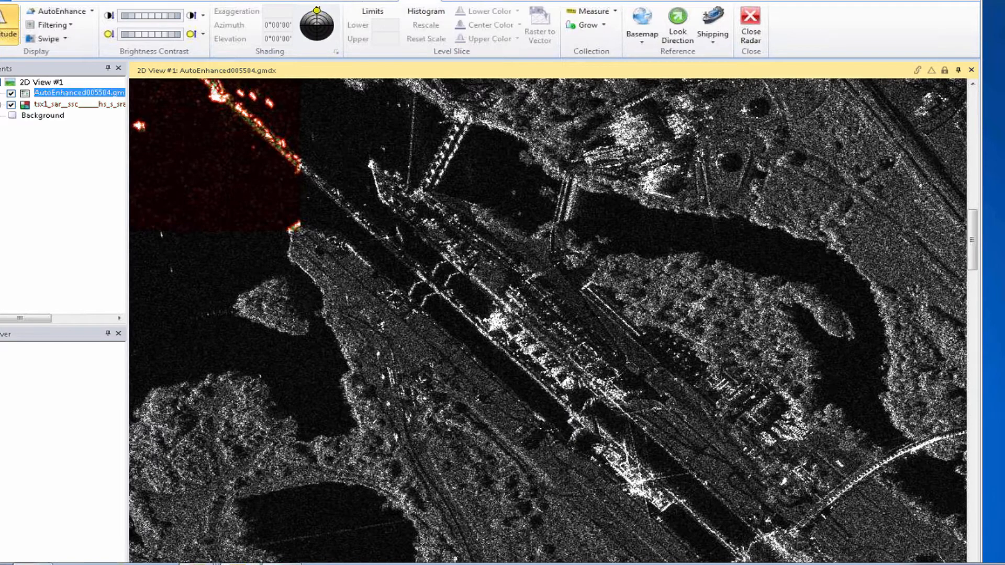
View the Radar AutoEnhance utility's exponent, edge kernel and filter window options, and close it without running.
left_click(144, 1)
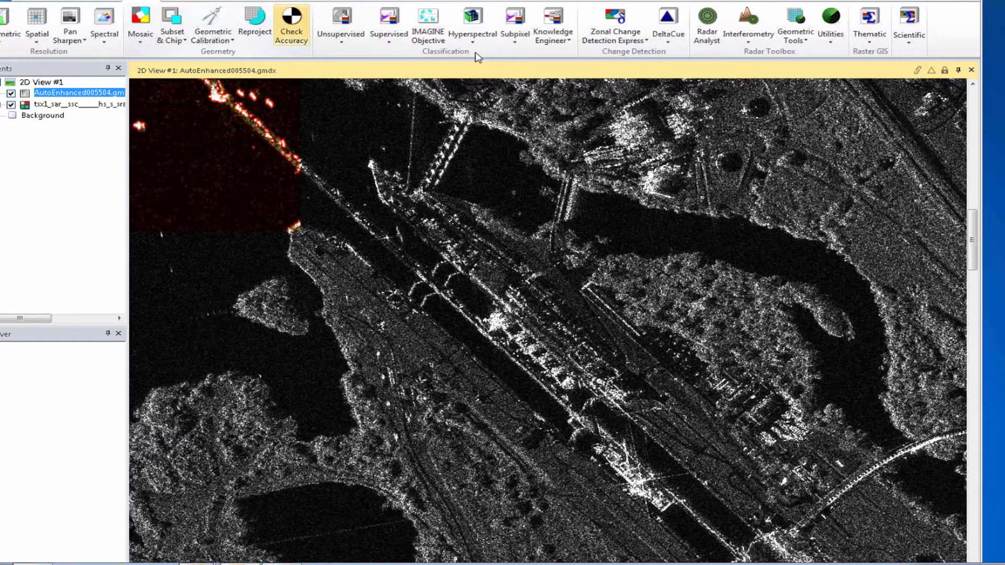
left_click(830, 24)
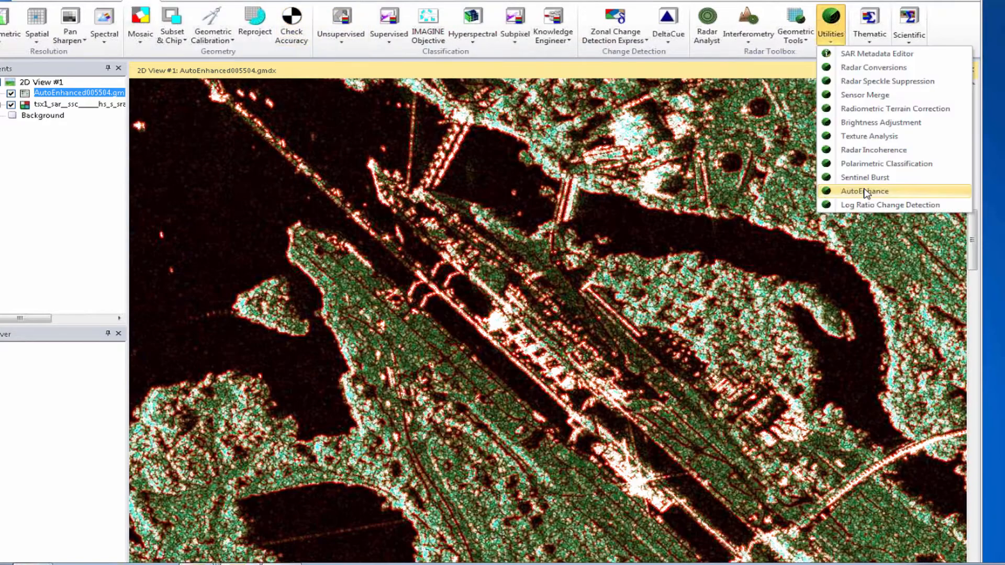
left_click(865, 189)
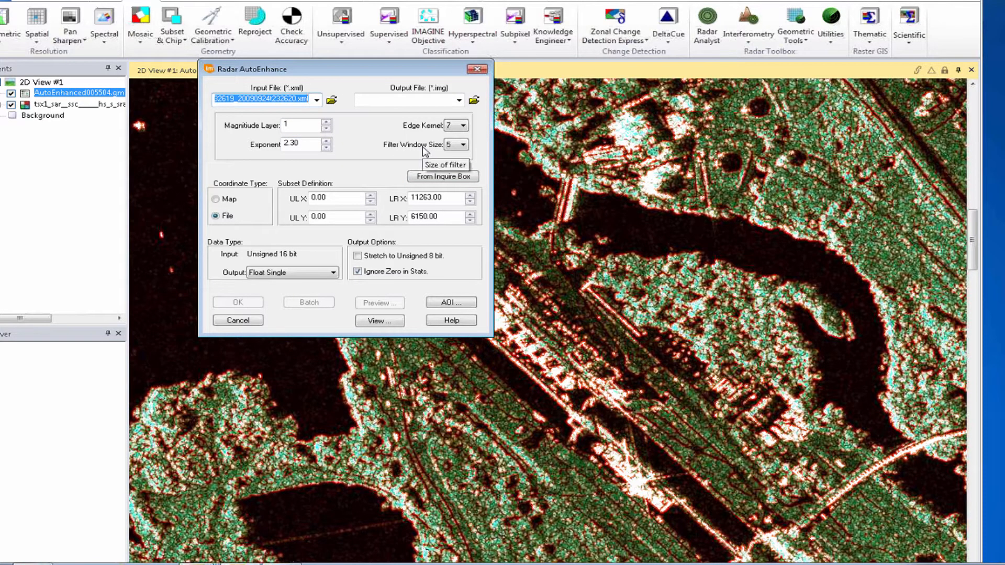
left_click(461, 126)
left_click(461, 126)
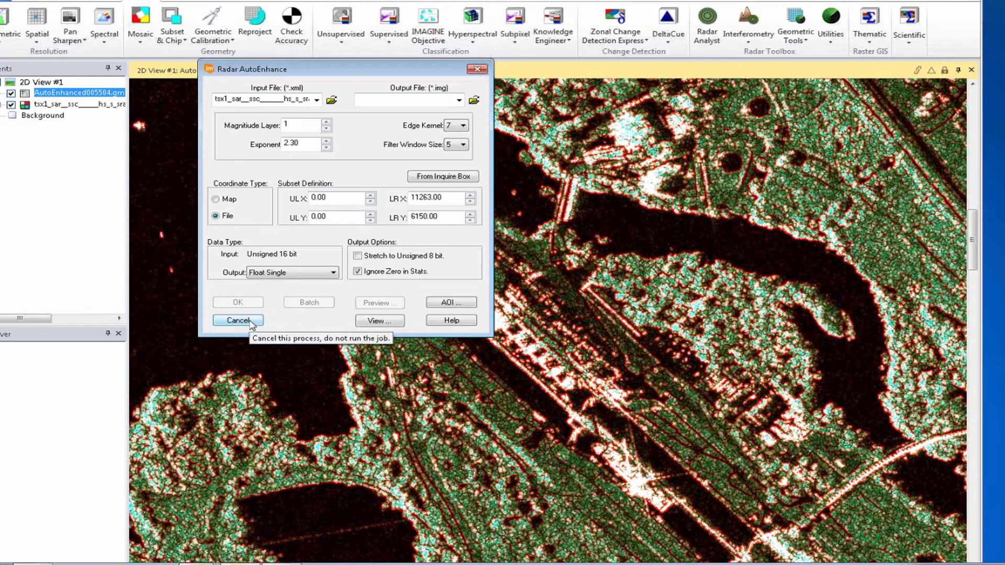
left_click(477, 69)
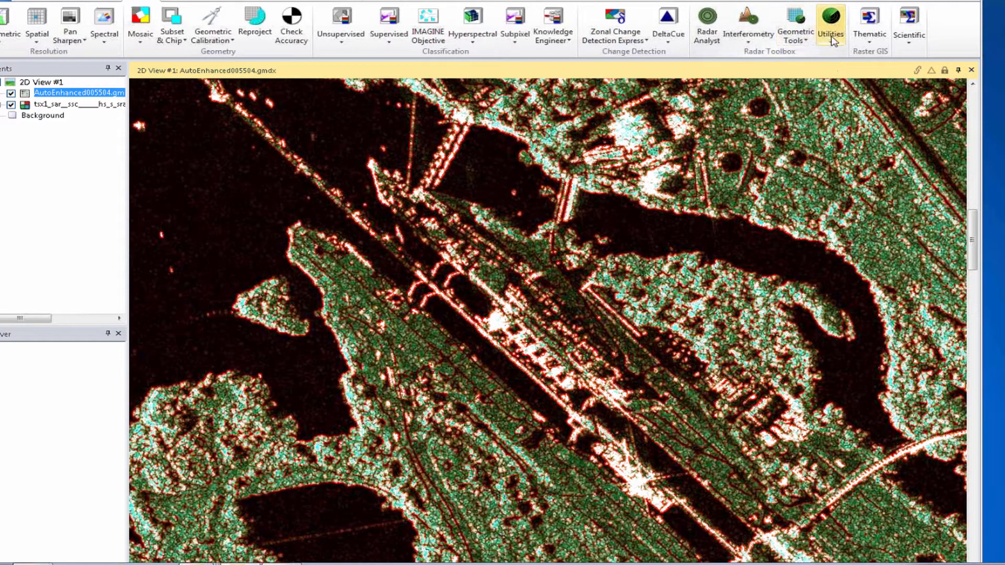
View the Log Ratio Change Detection utility's two SAR inputs, magnitude layers and filter window size, and cancel it.
left_click(832, 45)
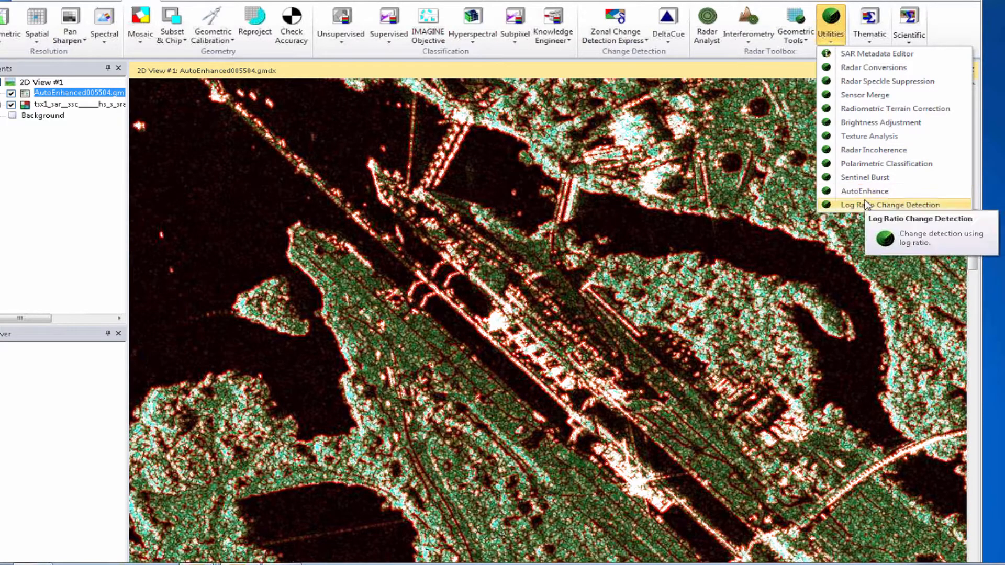
left_click(894, 206)
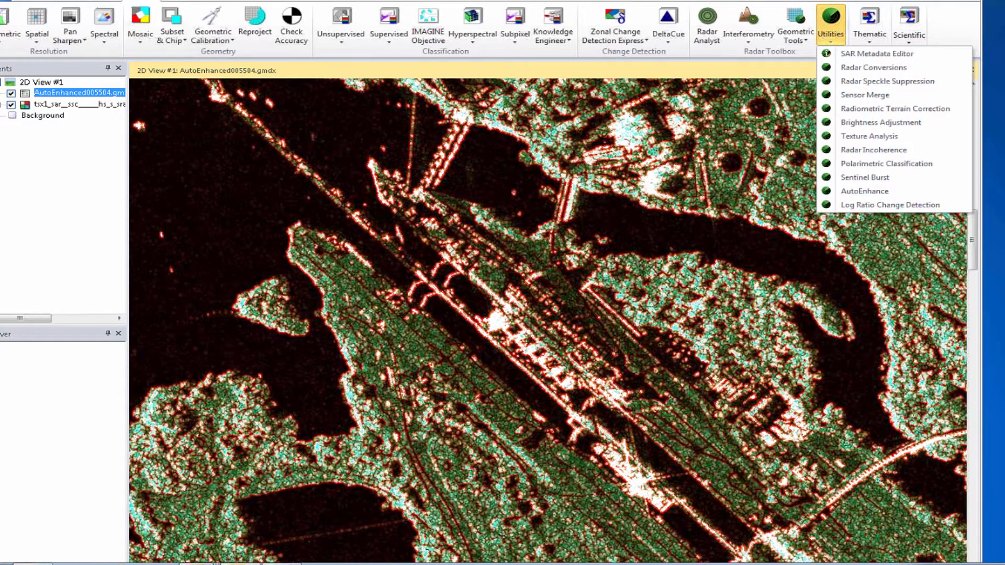
left_click(900, 206)
left_click(878, 205)
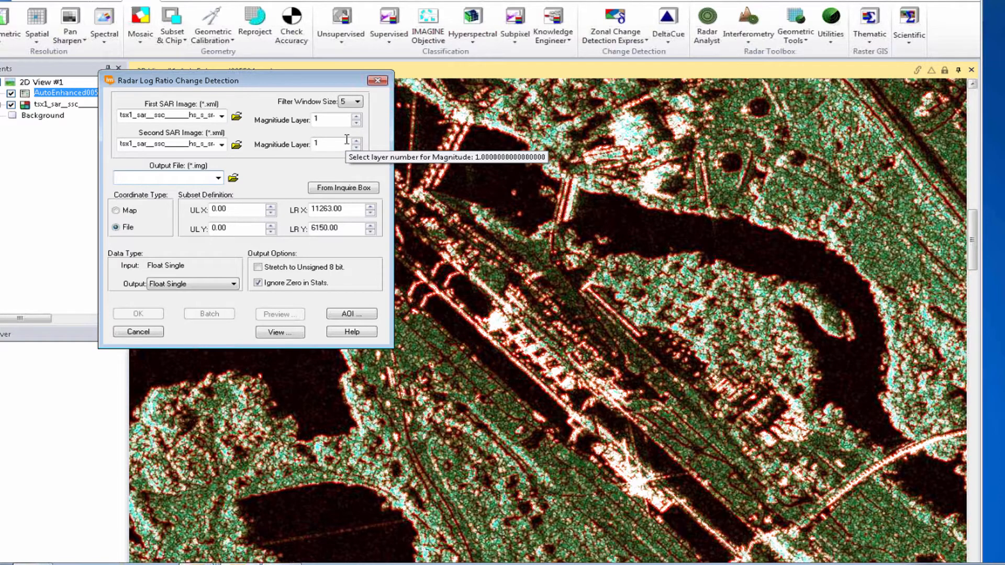
left_click(151, 333)
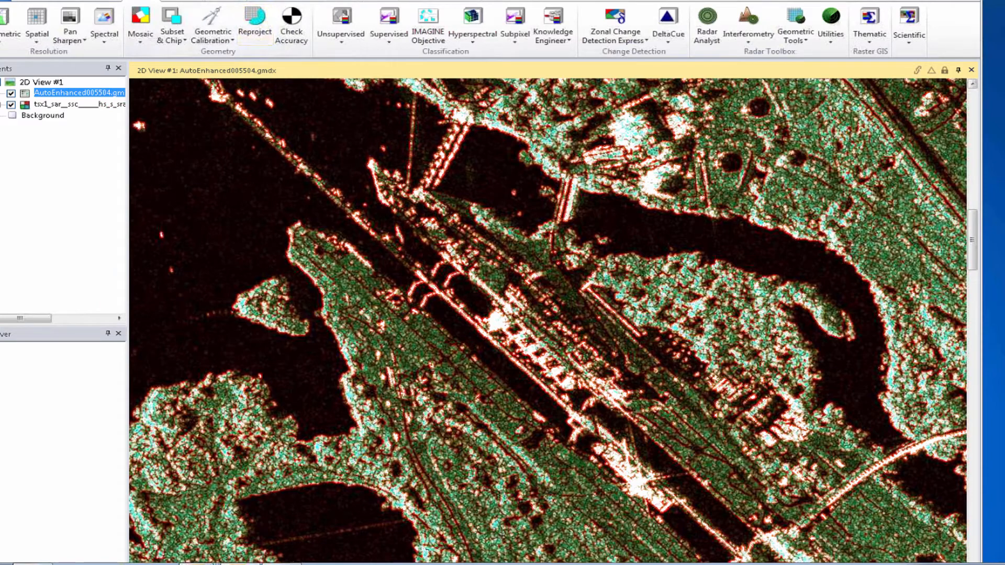
Load the recent log-rat-float.img from the insar-test folder in gray scale, clearing the display and fitting it to frame.
left_click(105, 1)
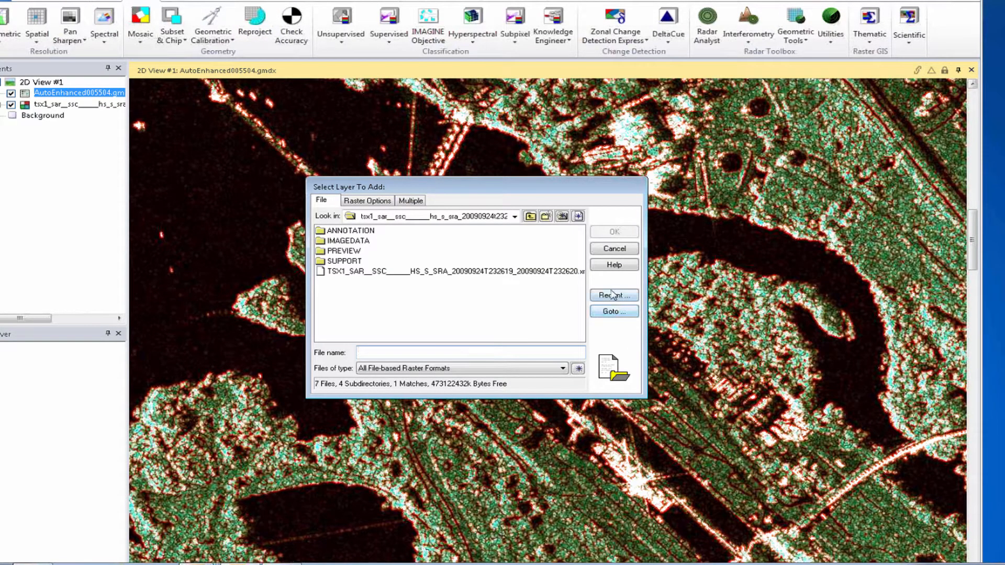
left_click(613, 295)
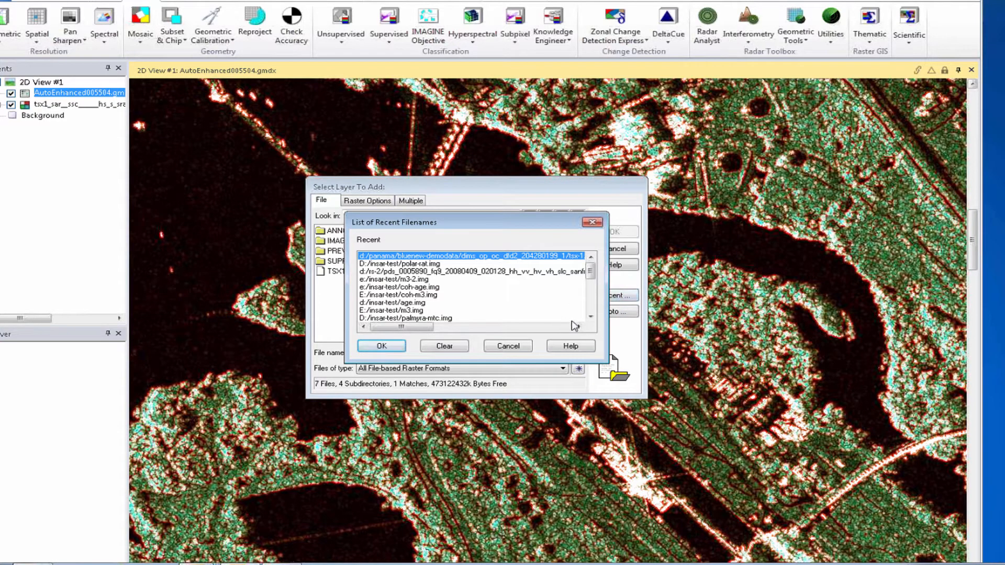
left_click(589, 317)
left_click(589, 317)
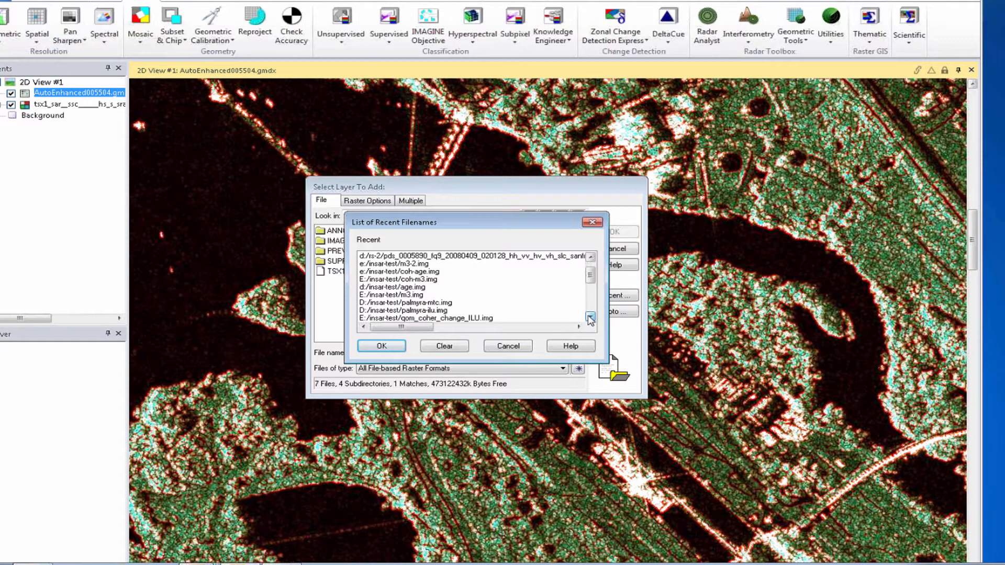
left_click(590, 317)
left_click(590, 317)
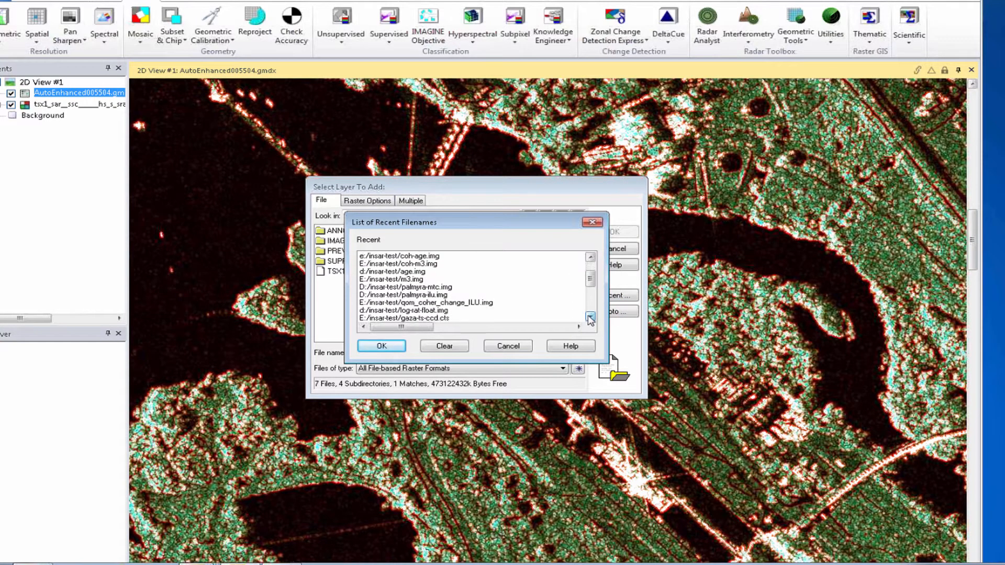
left_click(437, 310)
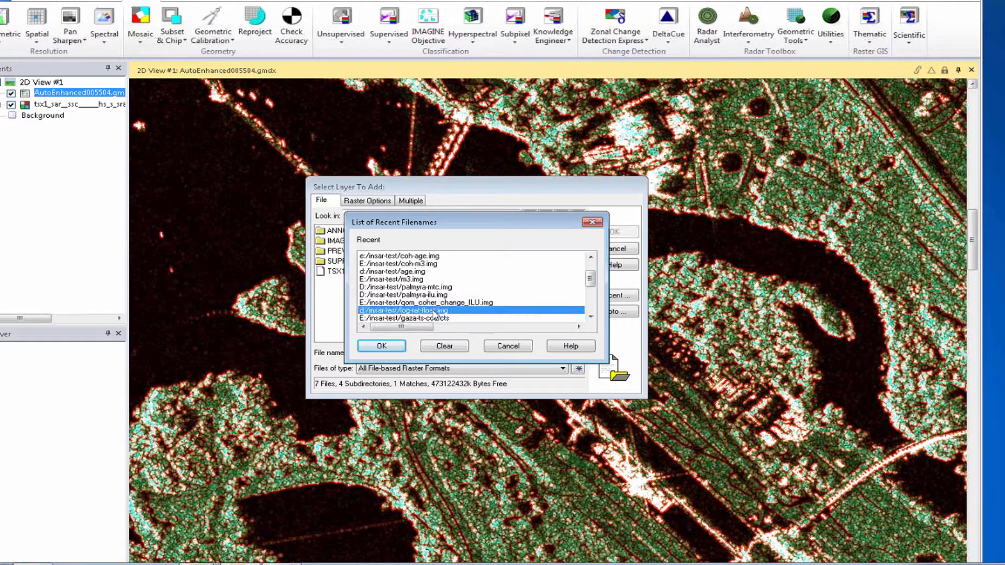
left_click(382, 347)
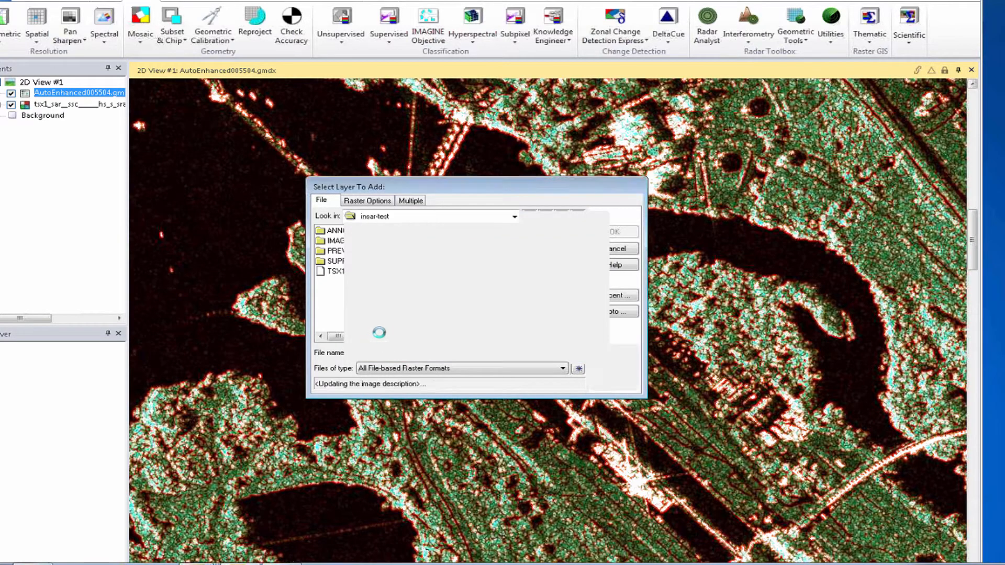
left_click(358, 200)
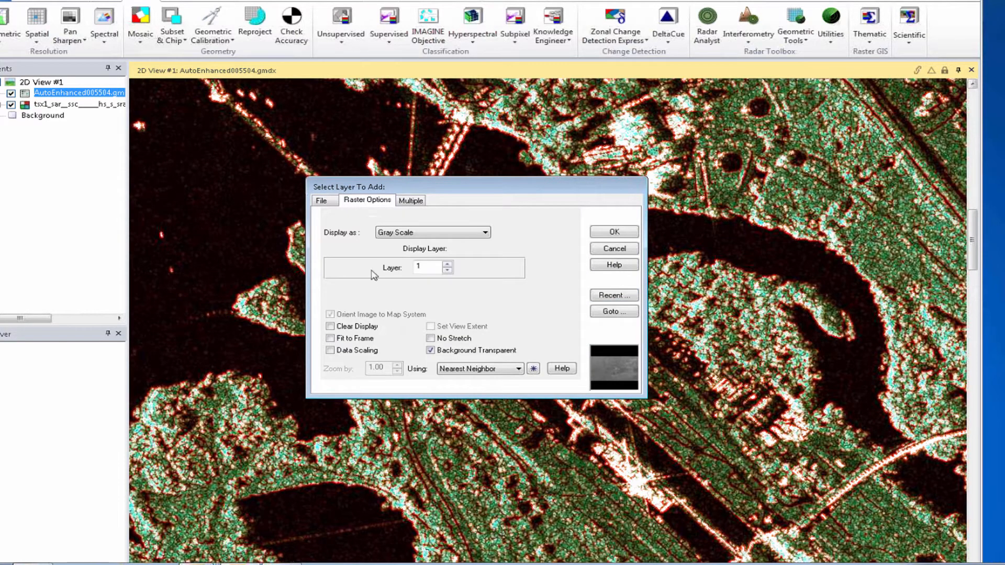
left_click(330, 327)
left_click(329, 340)
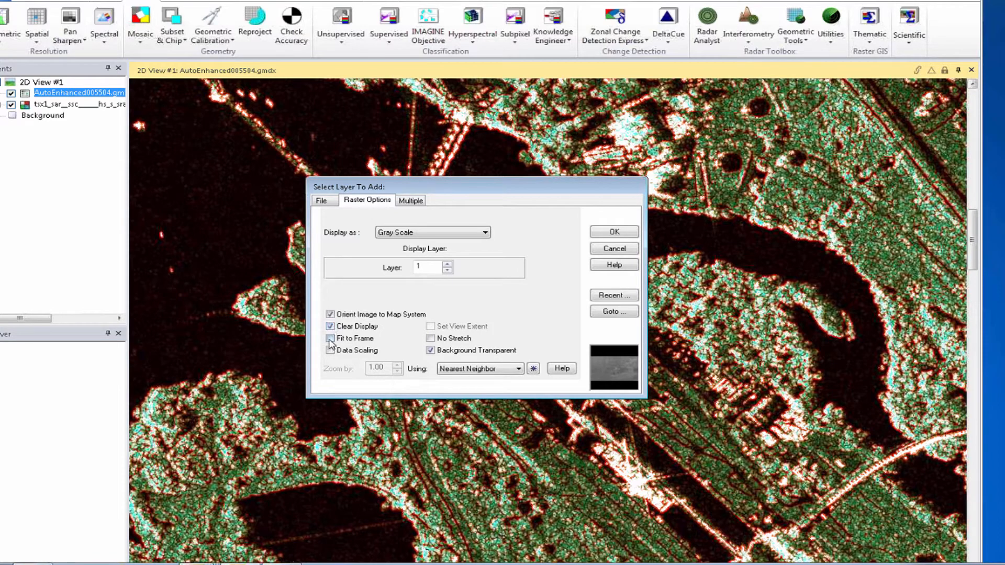
left_click(605, 234)
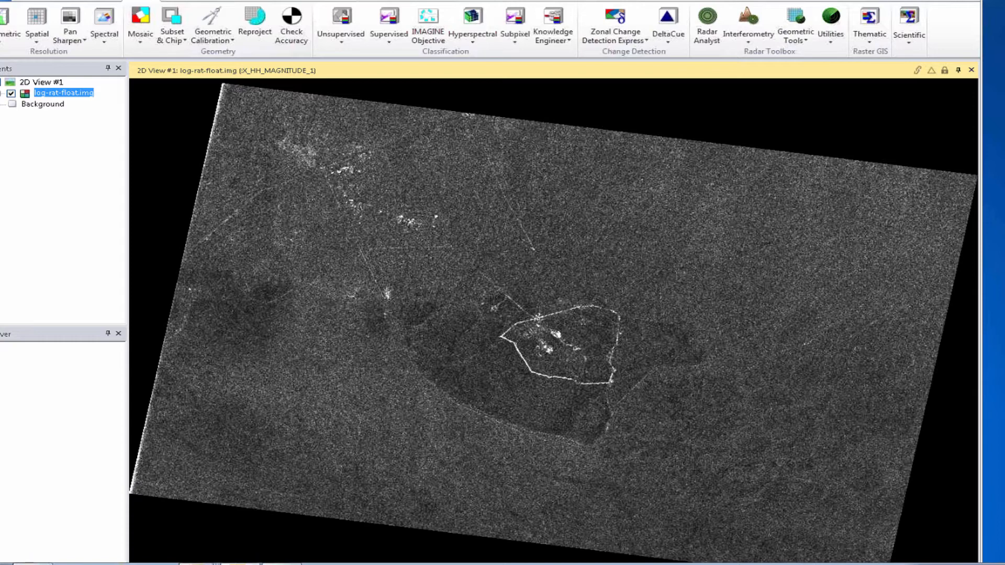
left_click(832, 37)
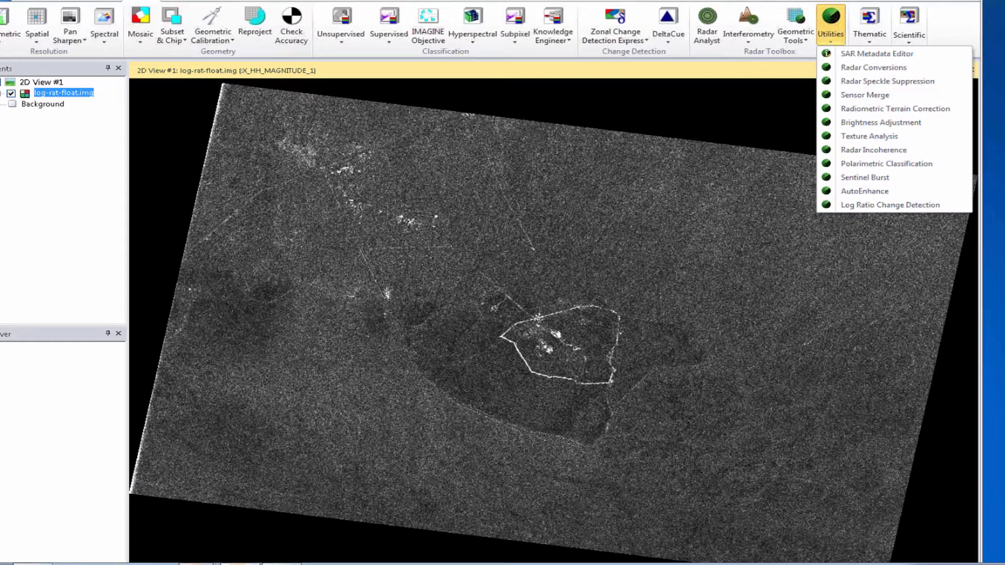
left_click(351, 388)
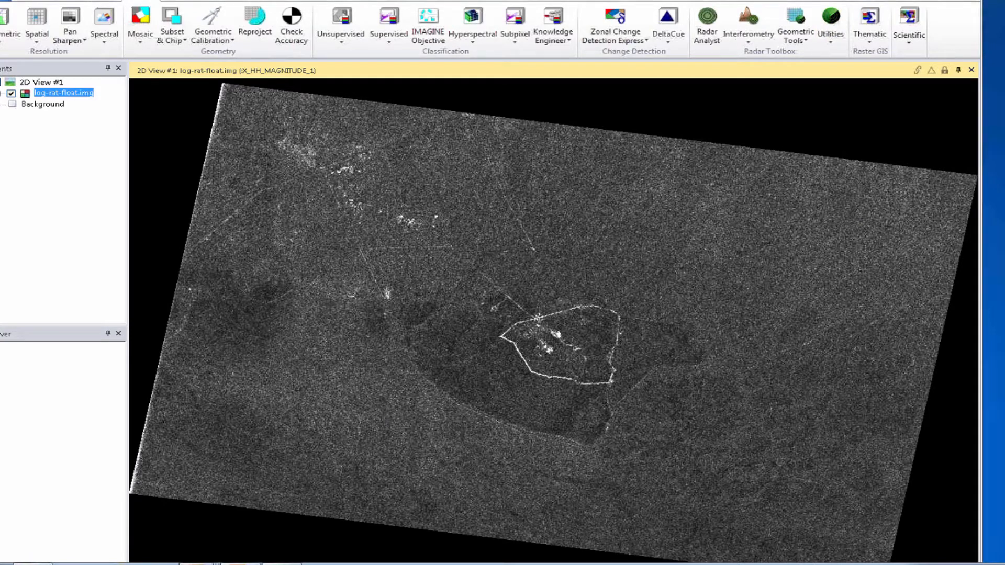
Load the recent qom_coher_change_ILU.img from insar-test over the log ratio image, assigning diff_magnitude to the red, green and blue channels.
key("ctrl+r")
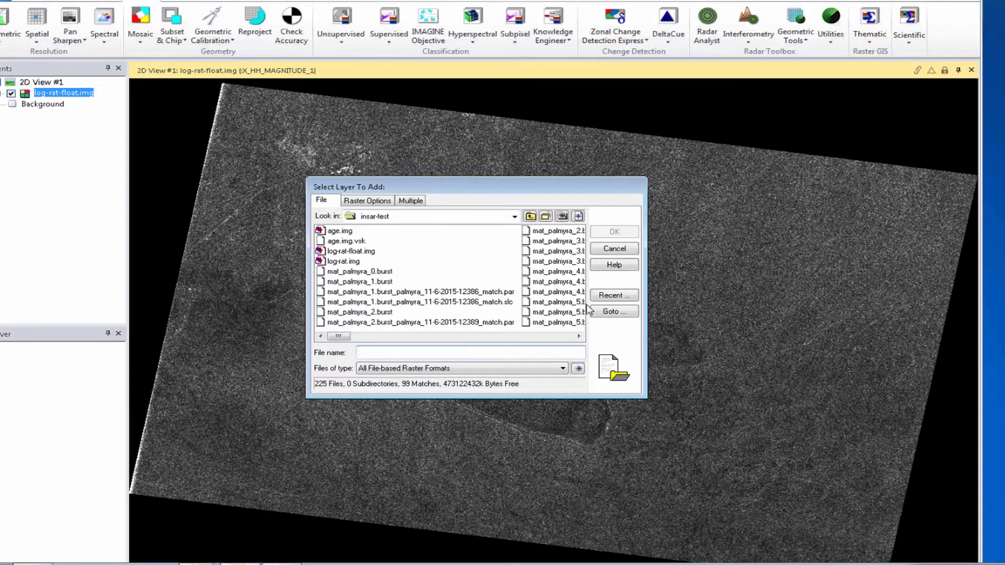
left_click(608, 297)
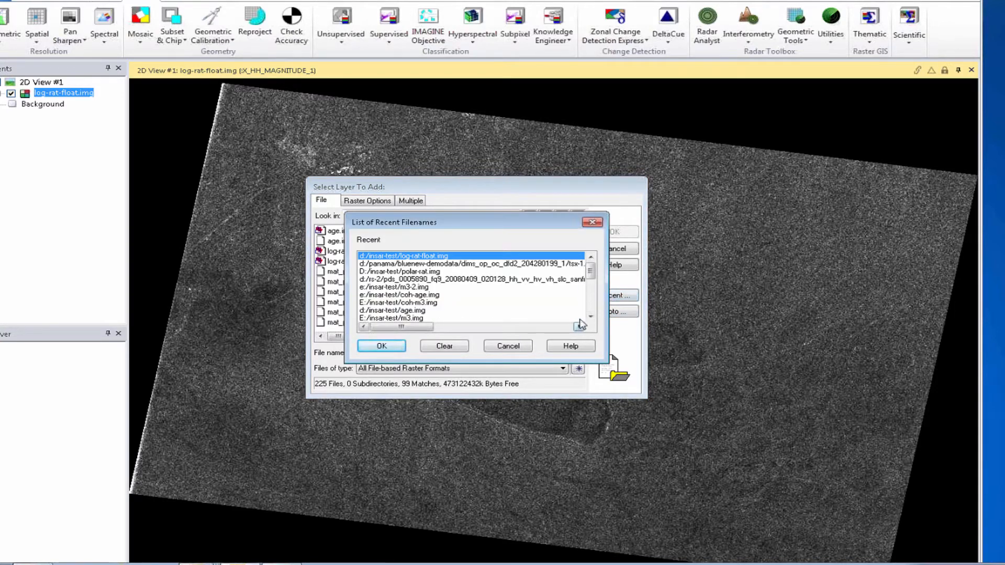
left_click(590, 317)
left_click(591, 316)
left_click(590, 317)
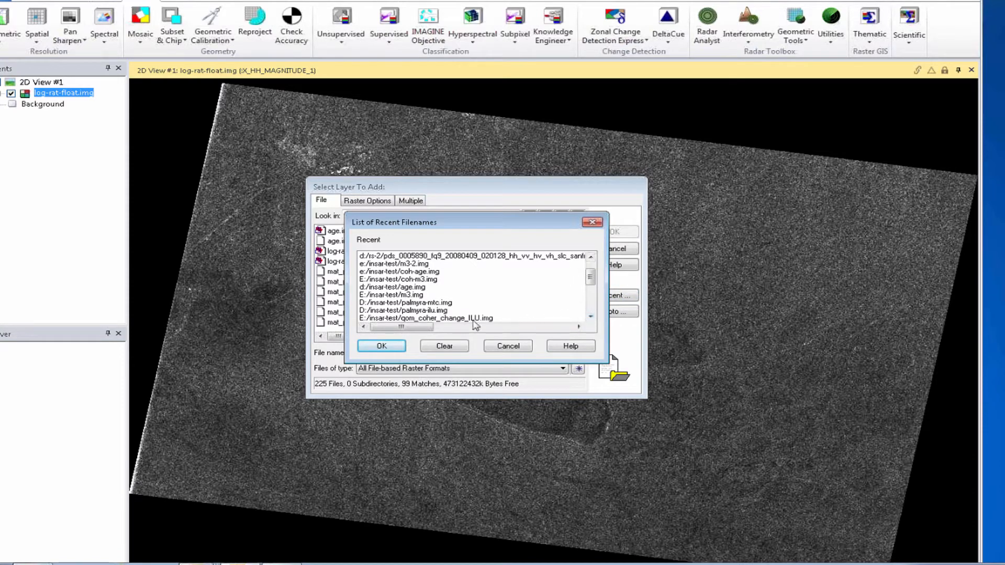
left_click(452, 319)
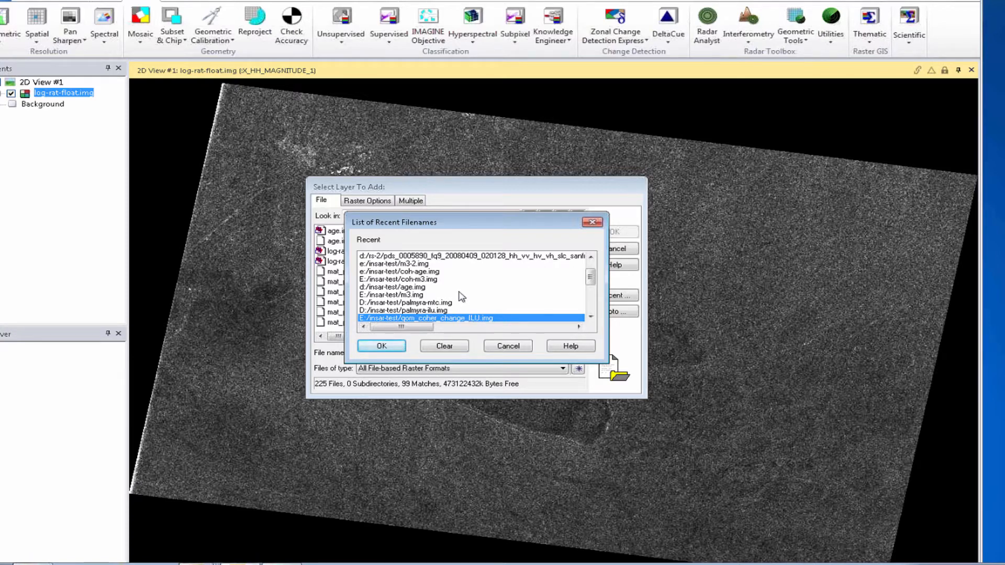
left_click(381, 346)
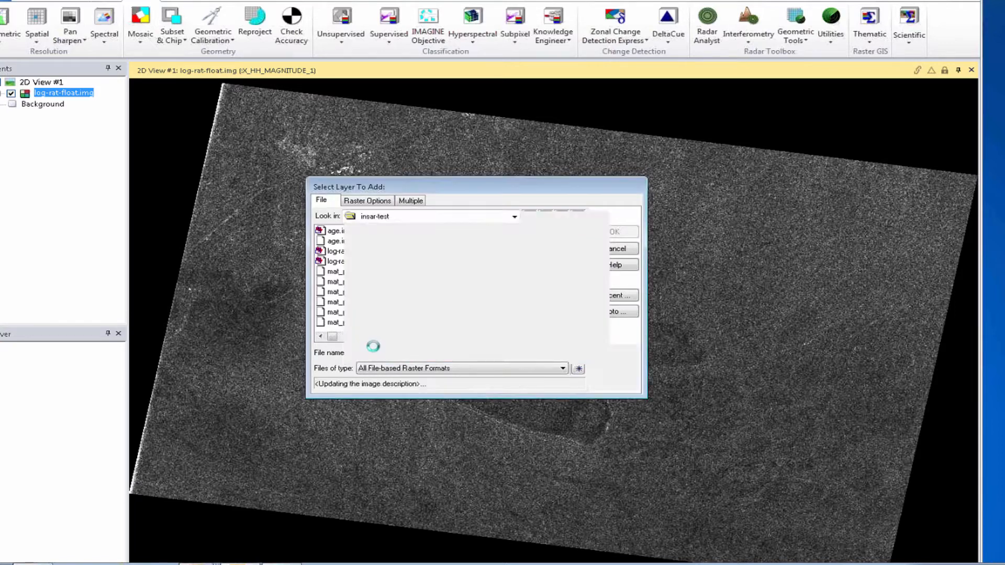
left_click(354, 203)
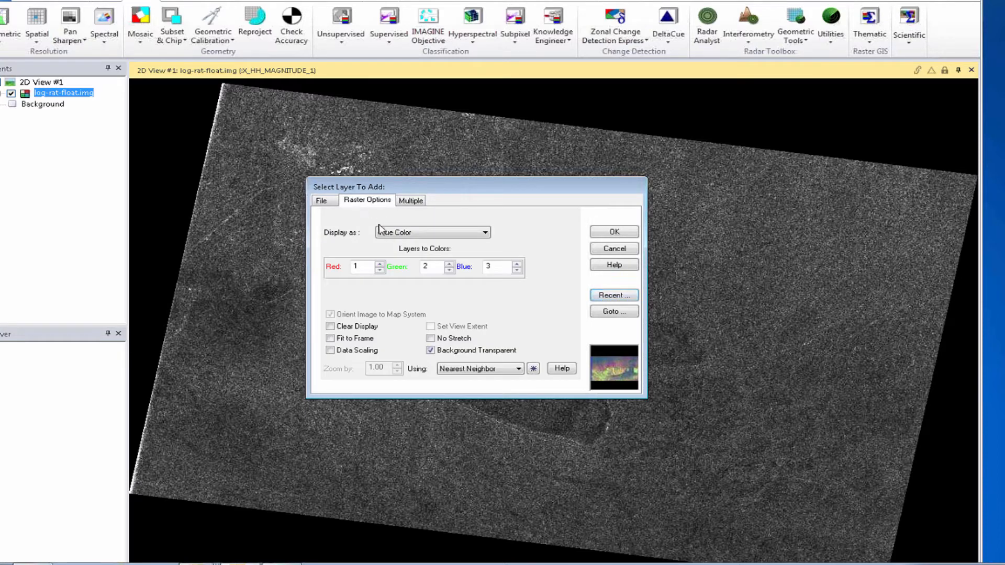
left_click(380, 264)
left_click(380, 264)
left_click(616, 234)
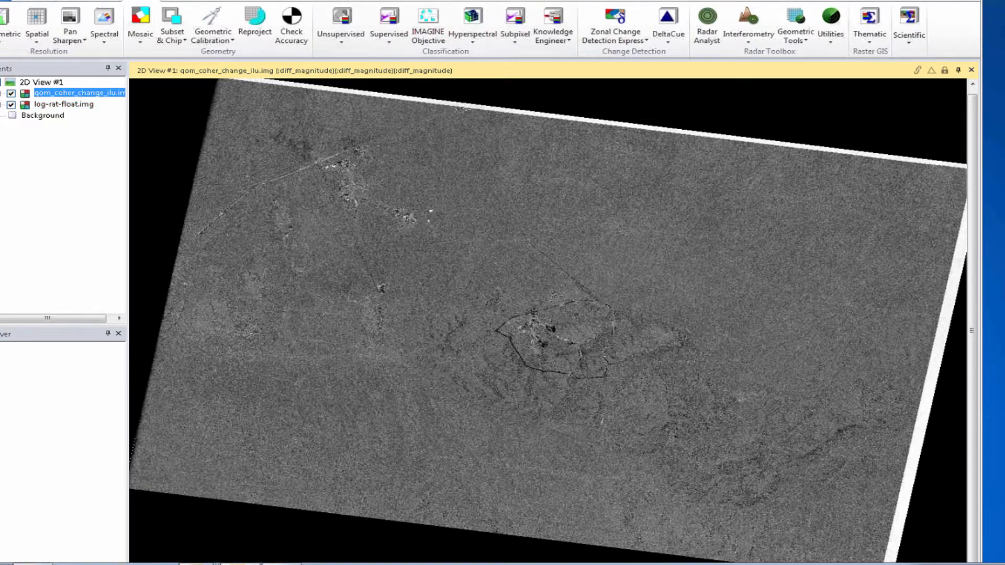
Compare the coherence change image with log-rat-float.img using a left-to-right Swipe transition, and close the transition.
left_click(39, 2)
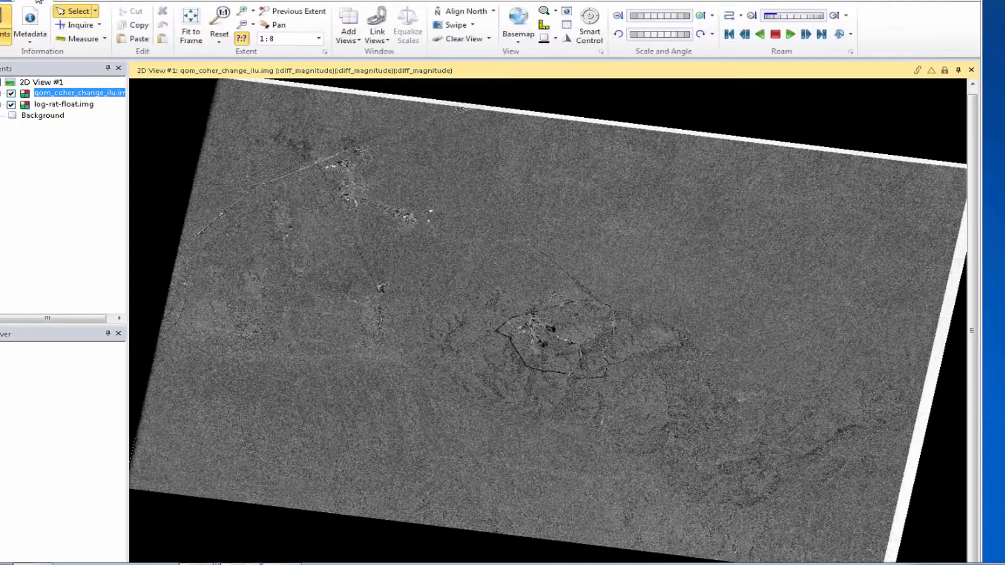
left_click(451, 25)
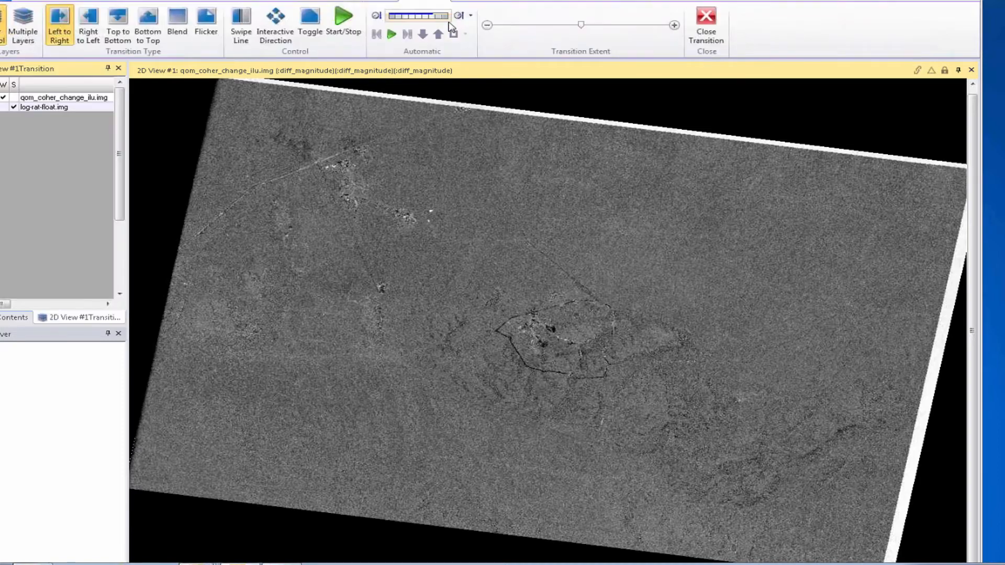
left_click_drag(581, 24, 483, 26)
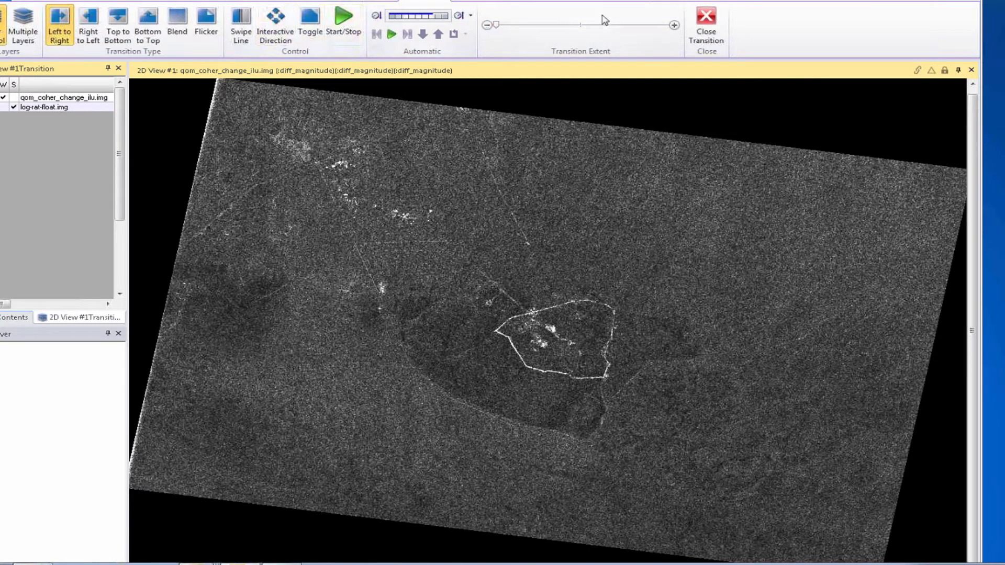
left_click(706, 24)
left_click(147, 0)
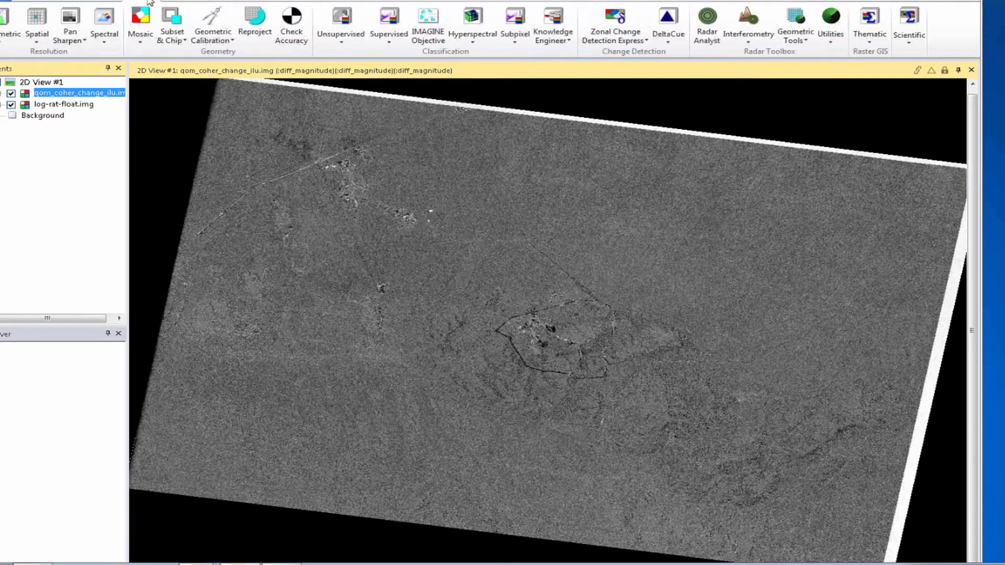
left_click(832, 42)
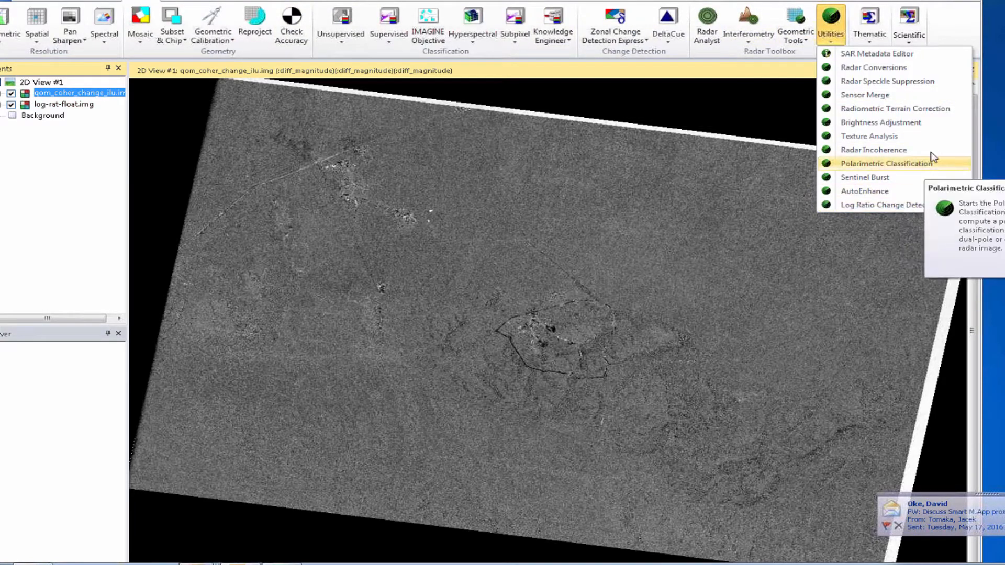
left_click(695, 74)
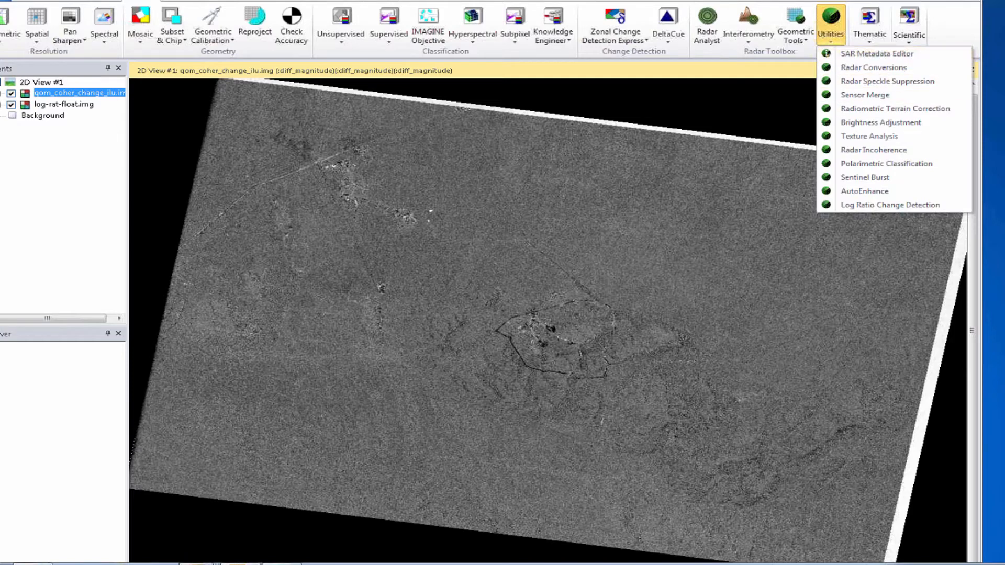
key("Escape")
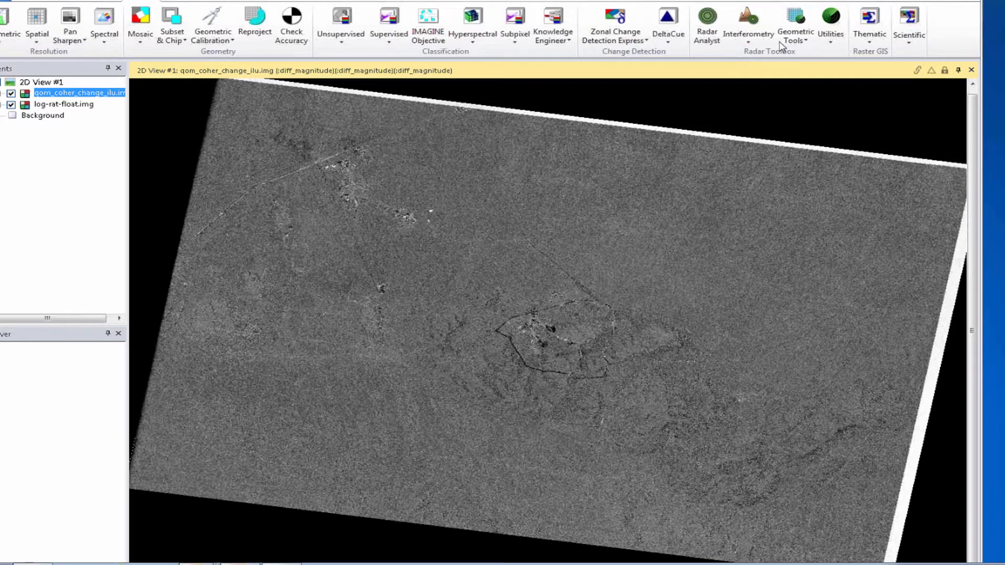
Open the Time Series CCD interferometry wizard and move the main window down, clear of the wizard.
left_click(752, 42)
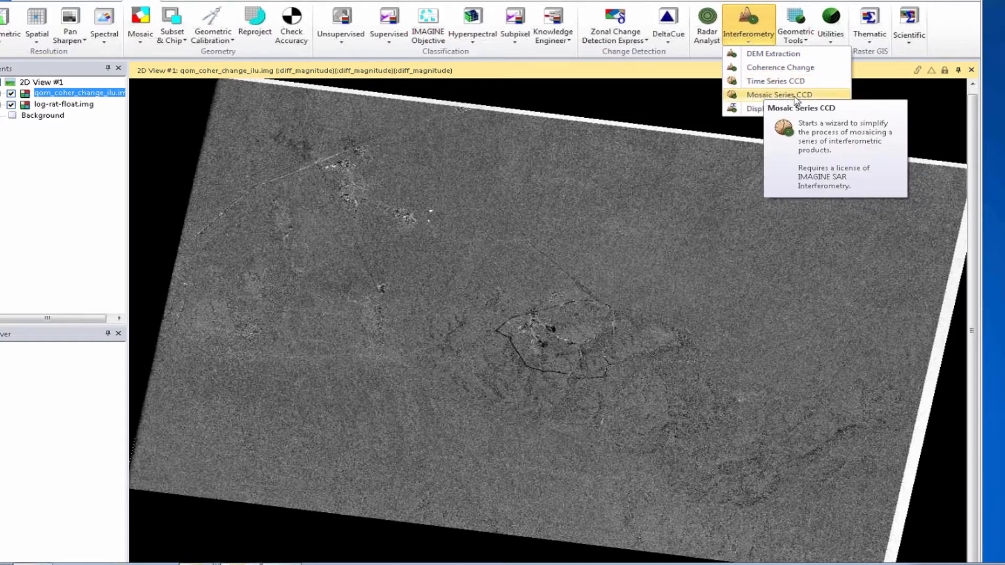
left_click(763, 82)
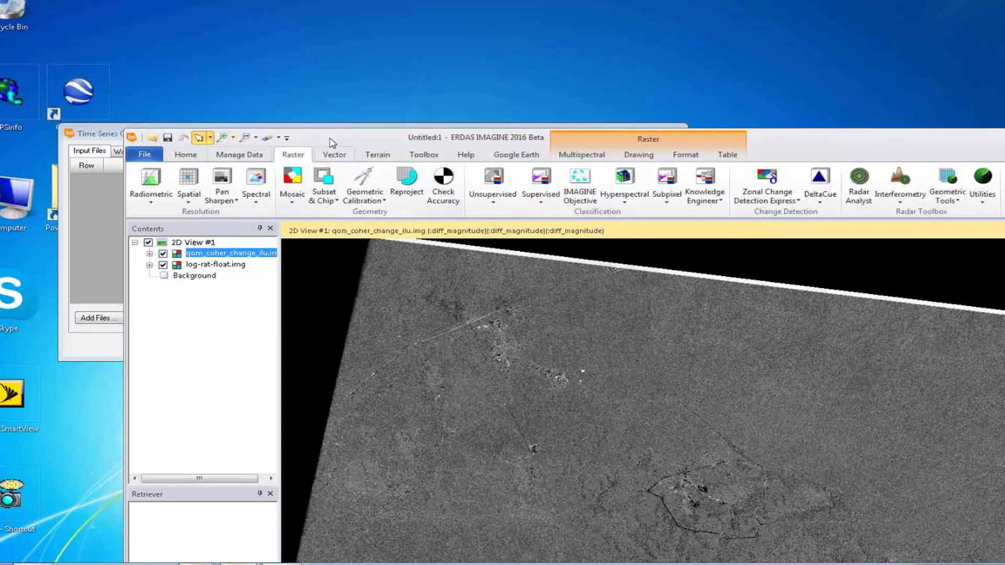
left_click_drag(342, 137, 345, 403)
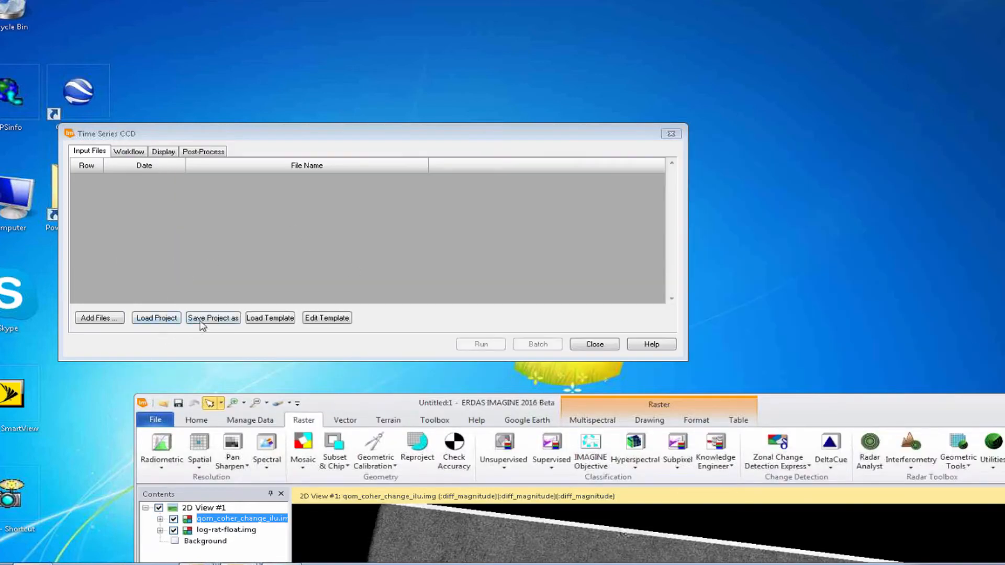
Load the recent time series project gaza-ts-ccd.cts from the insar-test folder into the Time Series CCD wizard.
left_click(172, 319)
left_click(511, 250)
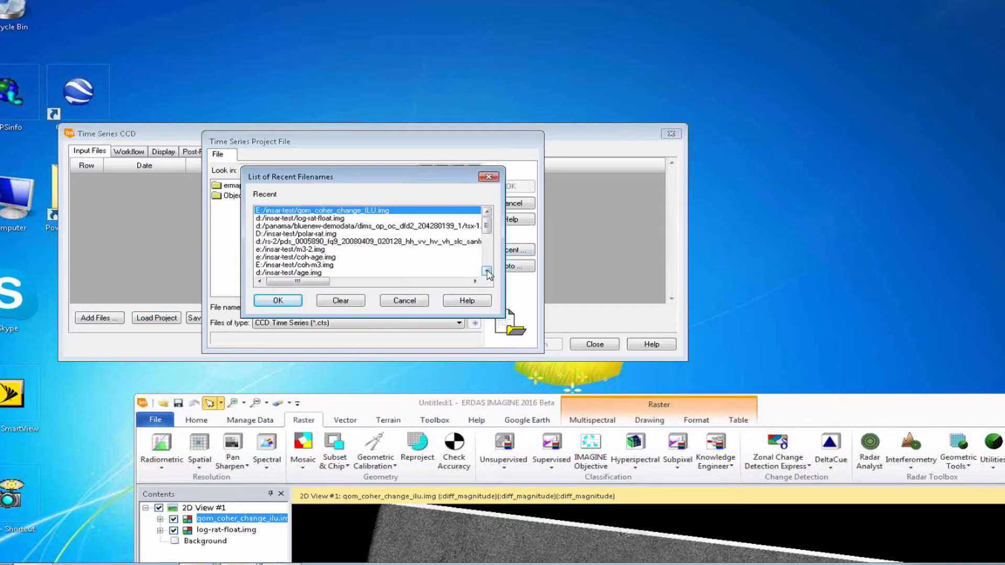
left_click(487, 271)
left_click(487, 271)
left_click(487, 272)
left_click(487, 271)
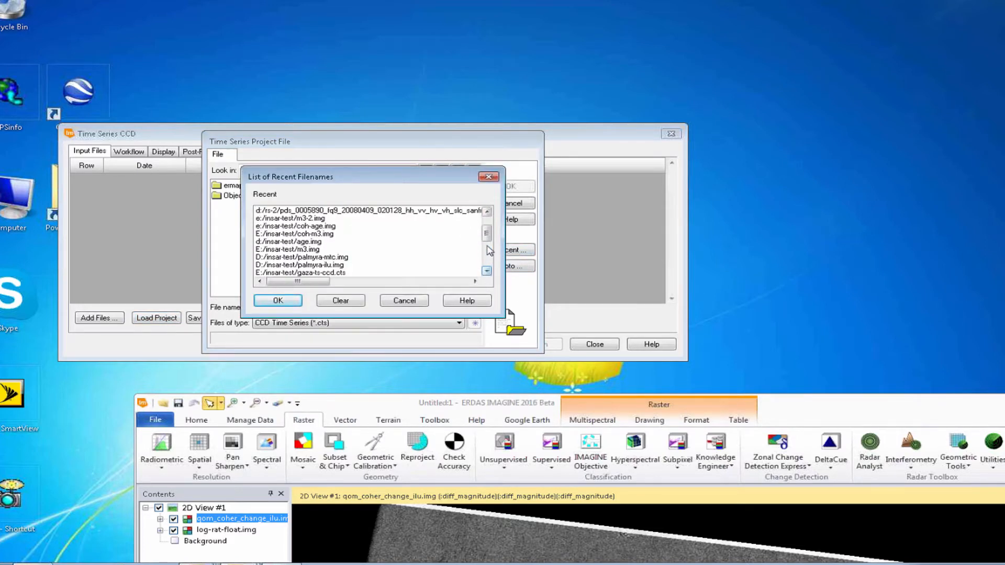
left_click_drag(488, 233, 488, 228)
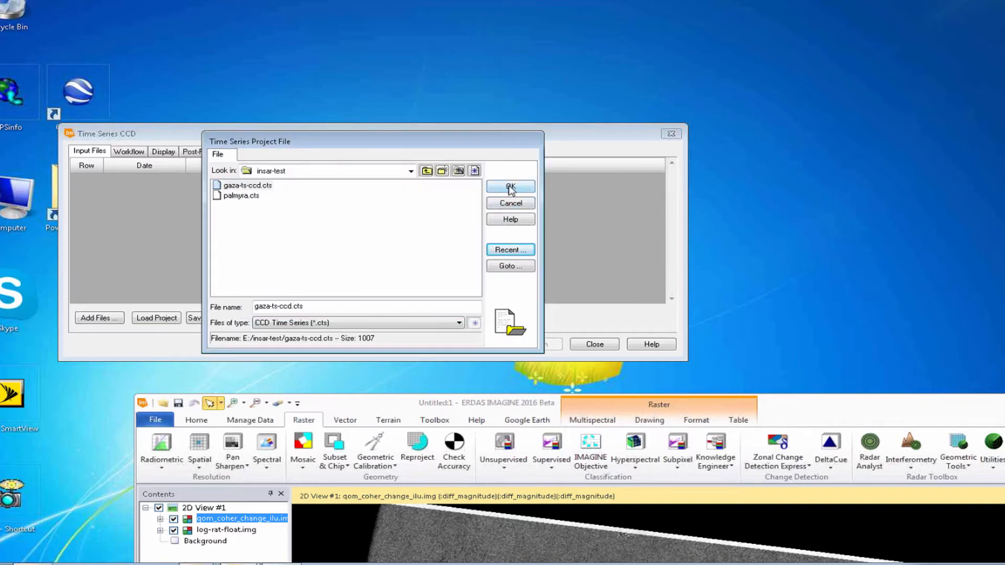
left_click(510, 188)
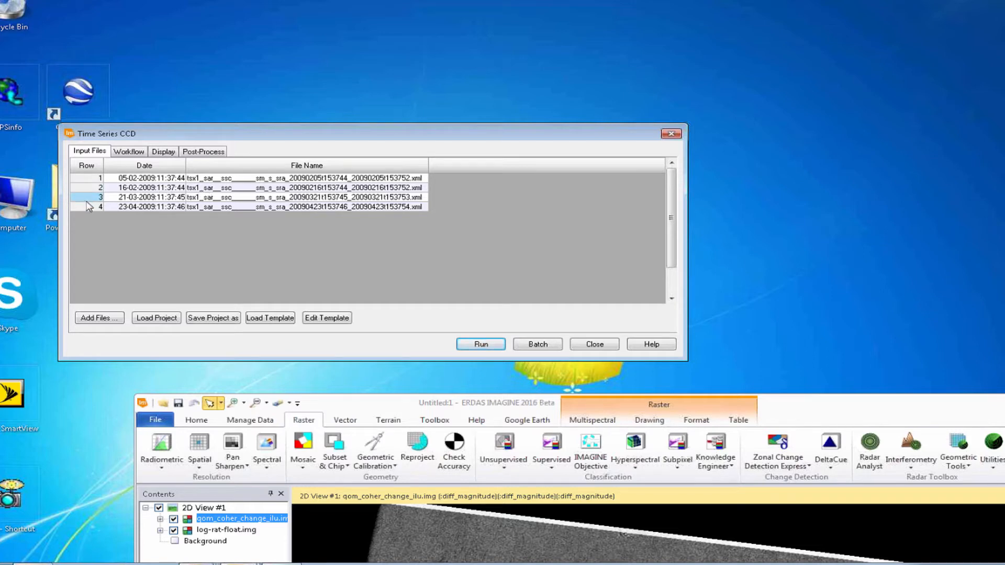
Review the Time Series CCD project's input files, workflow stages, CCD display products, and M3 and AGE post-processing options.
left_click(131, 151)
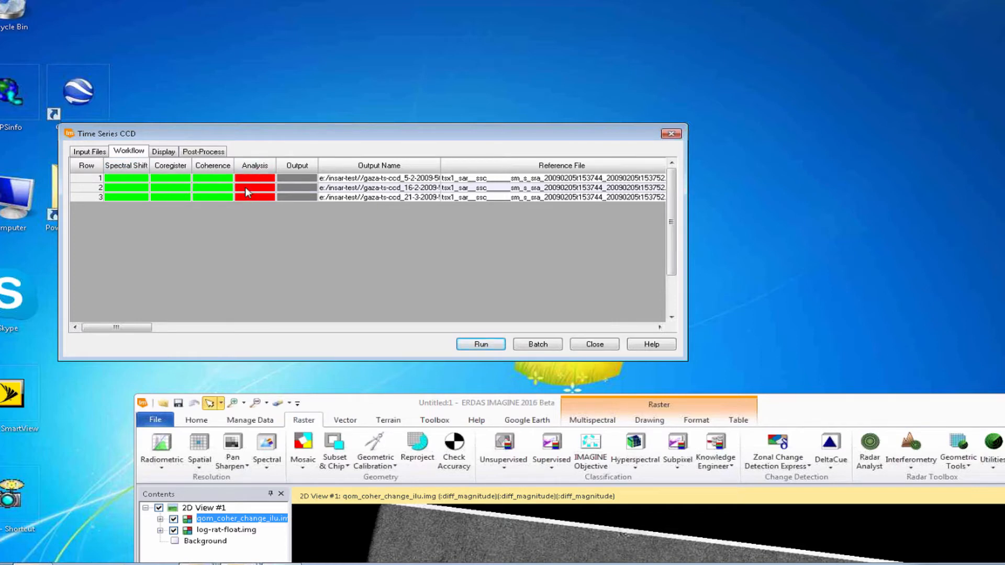
left_click(163, 152)
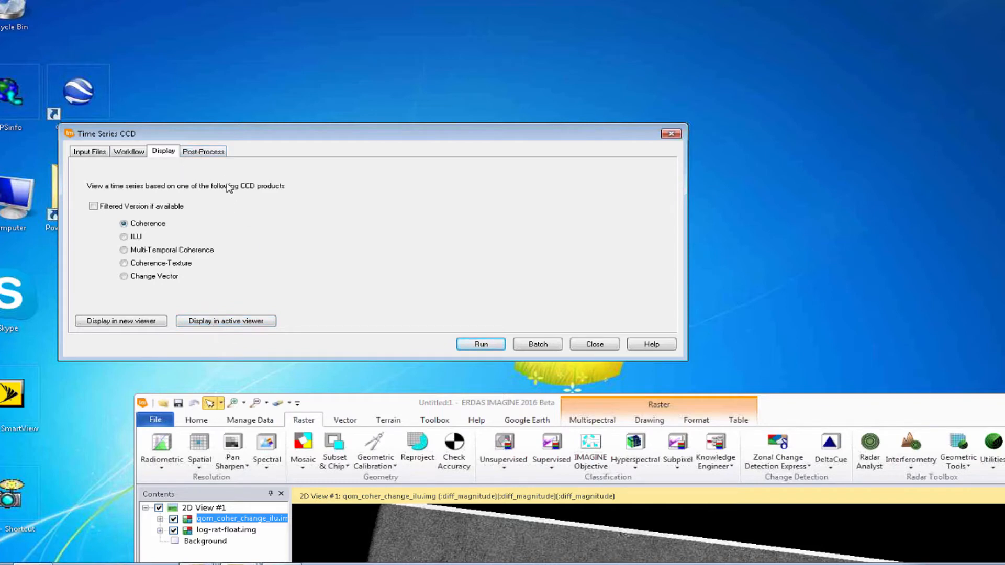
left_click(208, 153)
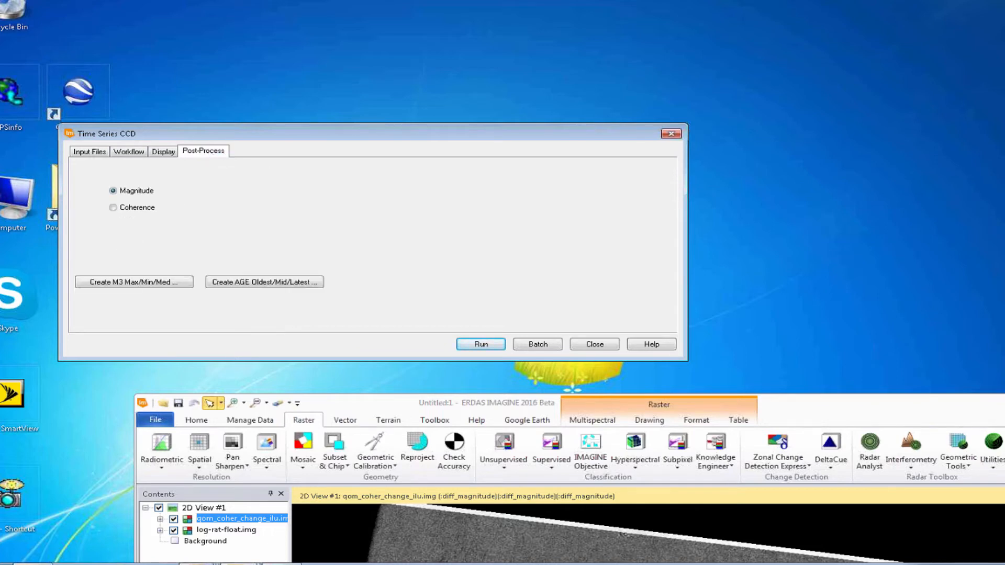
left_click_drag(271, 135, 277, 82)
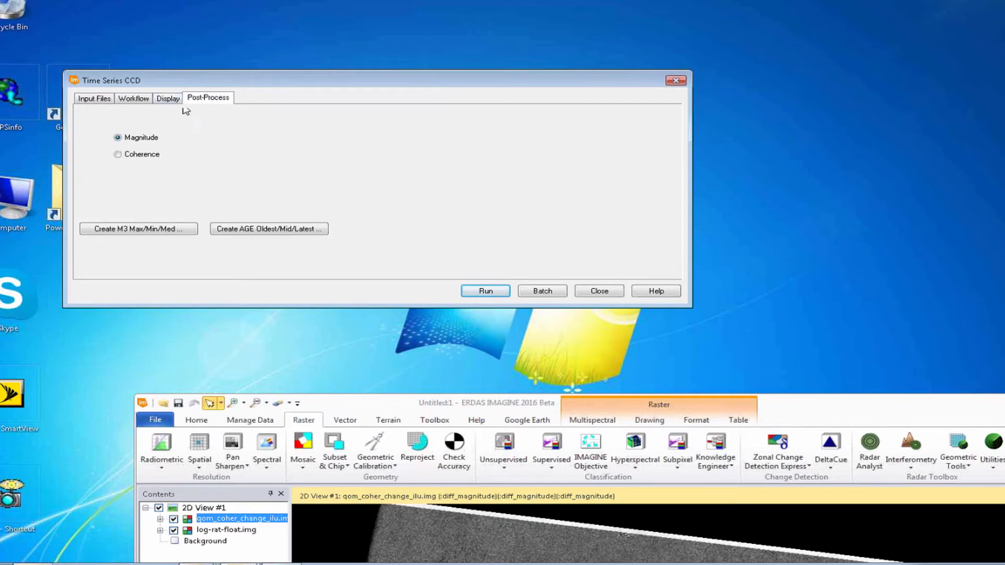
left_click(101, 103)
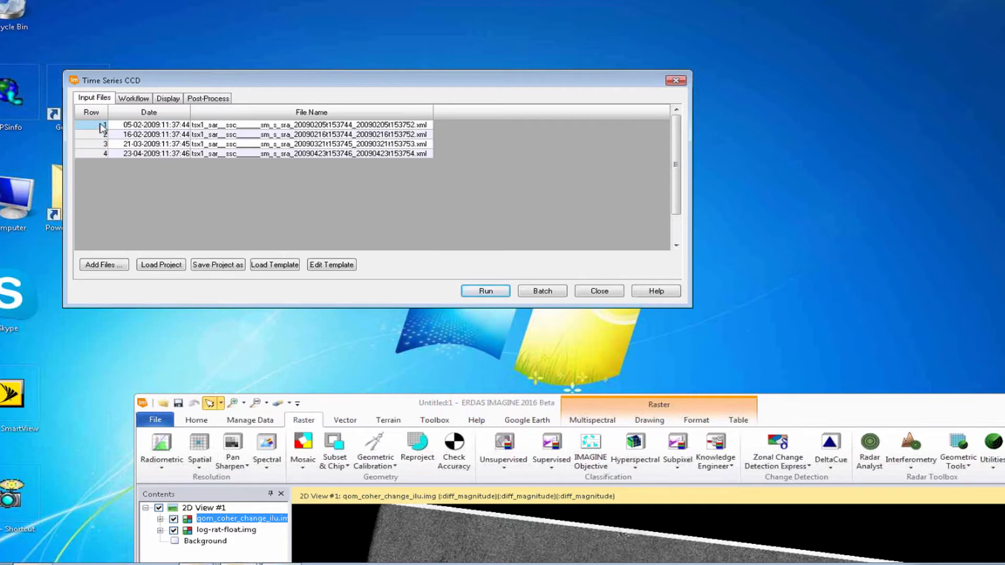
left_click(134, 100)
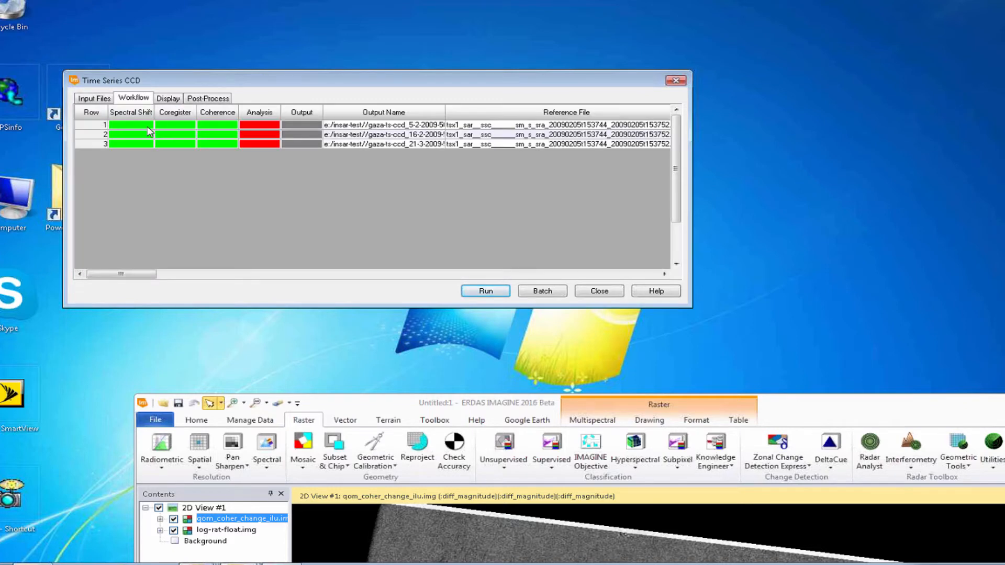
left_click(207, 100)
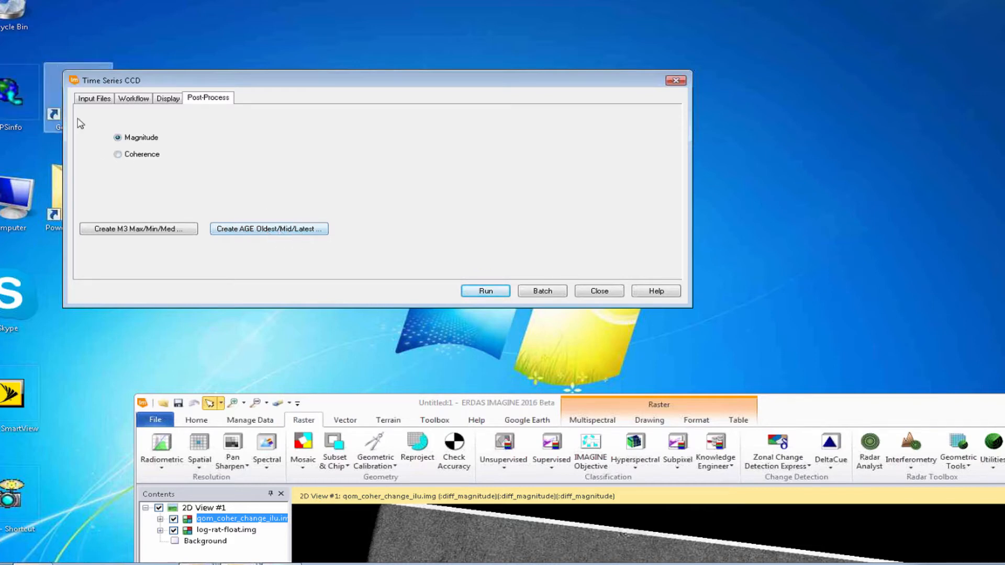
left_click(95, 99)
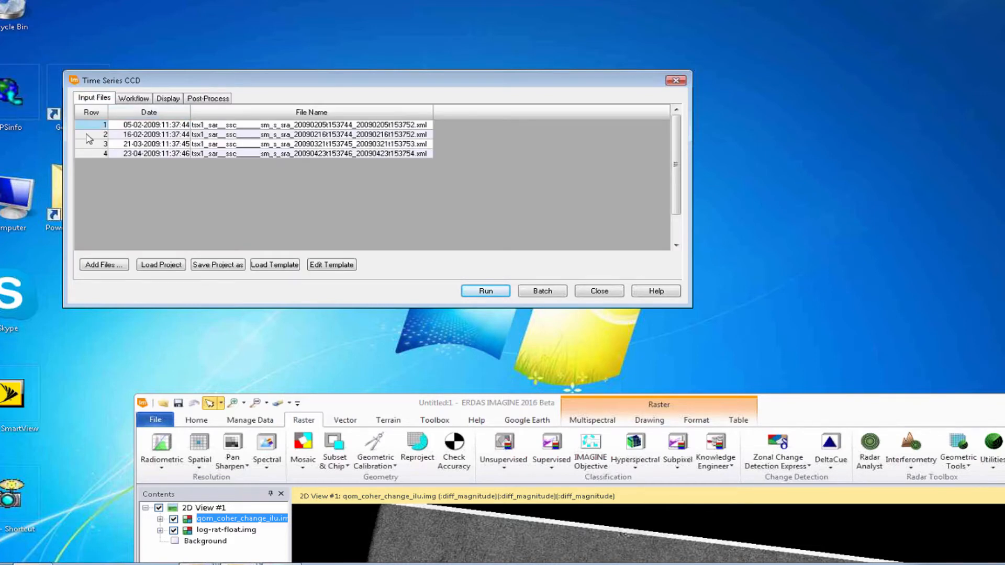
left_click(131, 99)
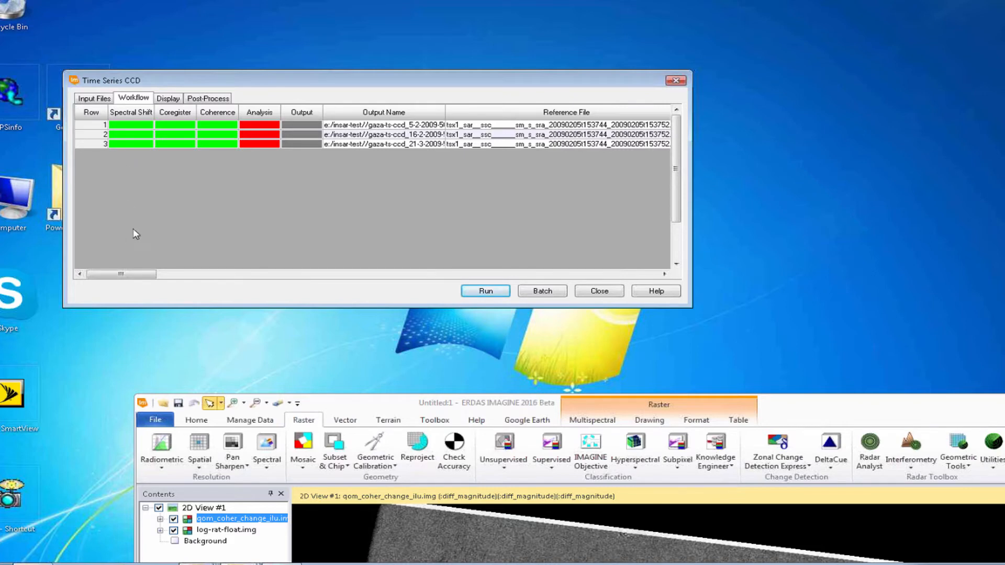
left_click(213, 99)
Restore the main window and open the recent file d:/insar-test/age.img as True Color, clearing the display and fitting it to the frame.
left_click_drag(253, 84, 199, 3)
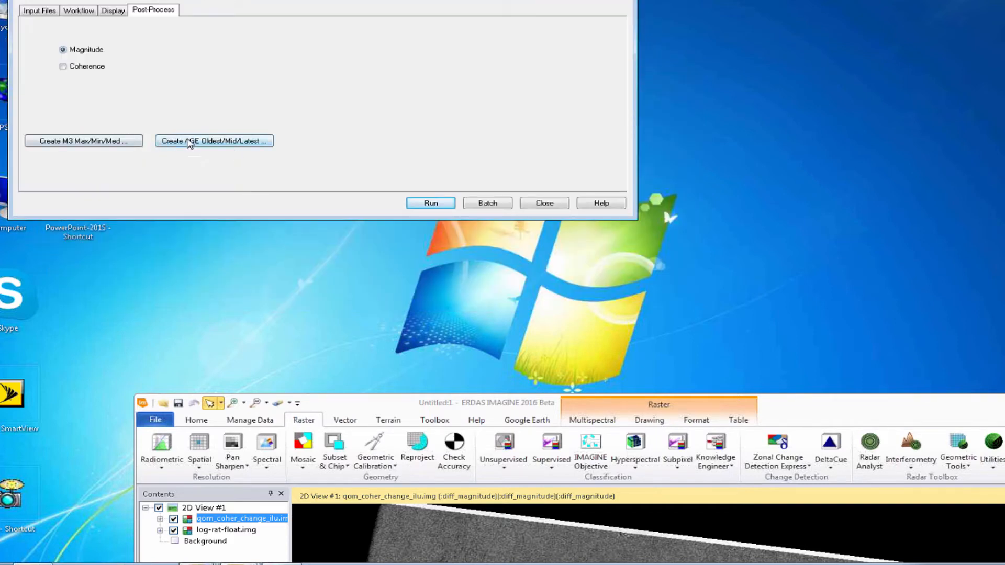
left_click_drag(362, 401, 215, 0)
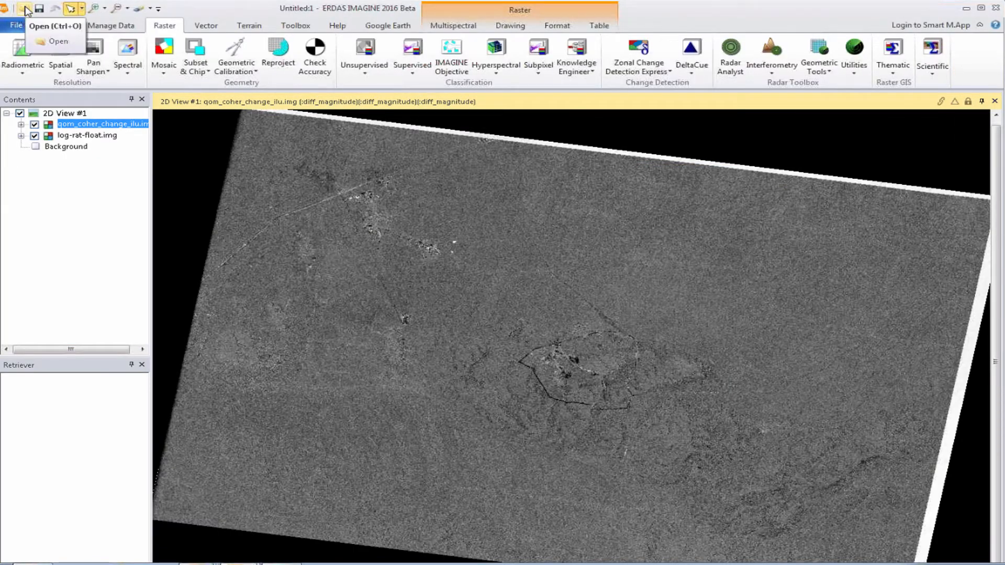
left_click(24, 8)
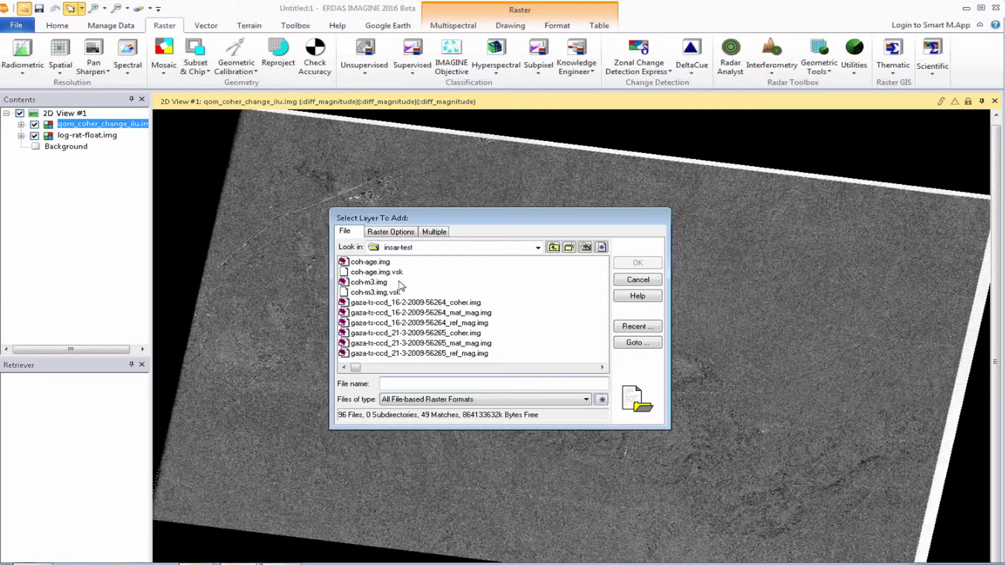
left_click(632, 329)
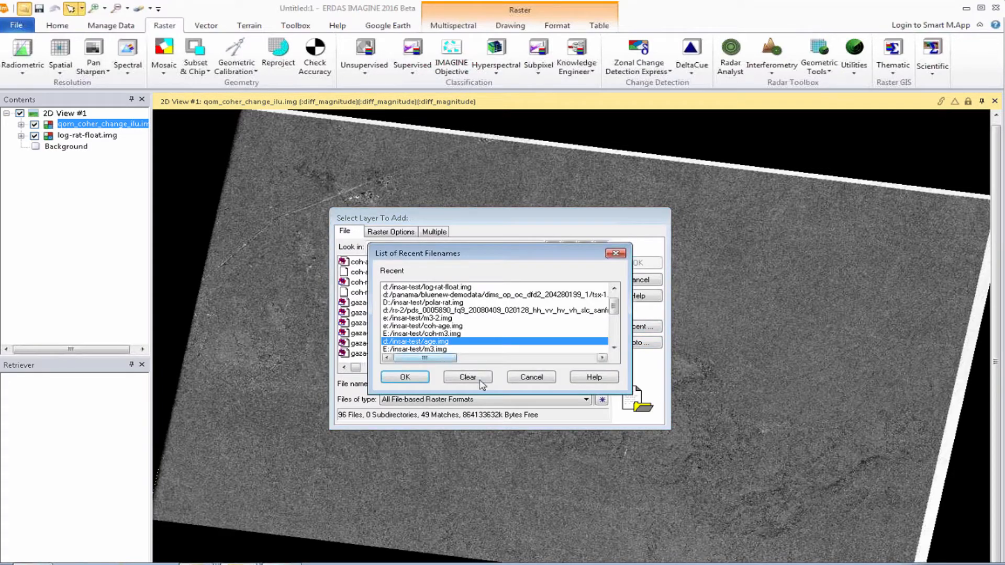
left_click(403, 377)
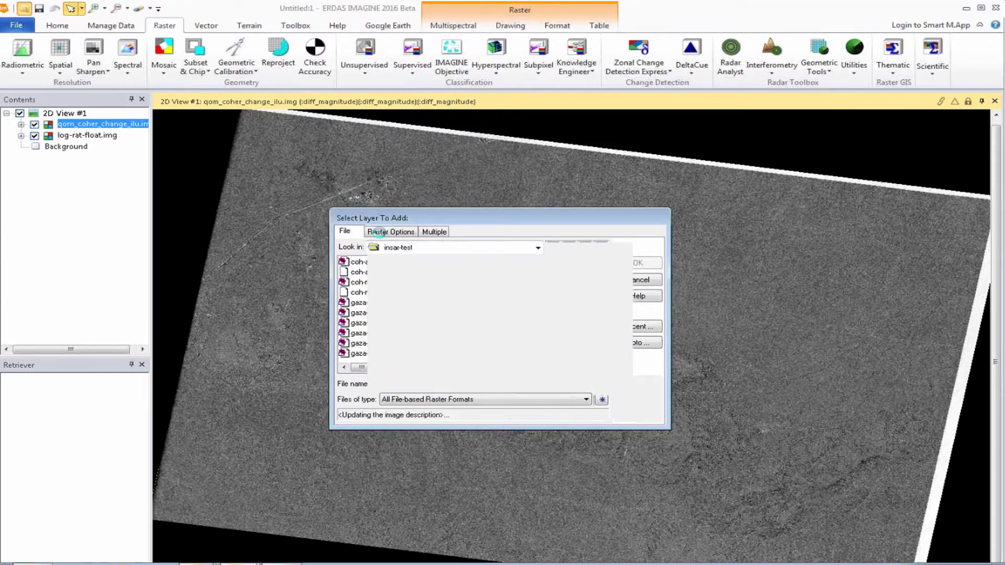
left_click(382, 231)
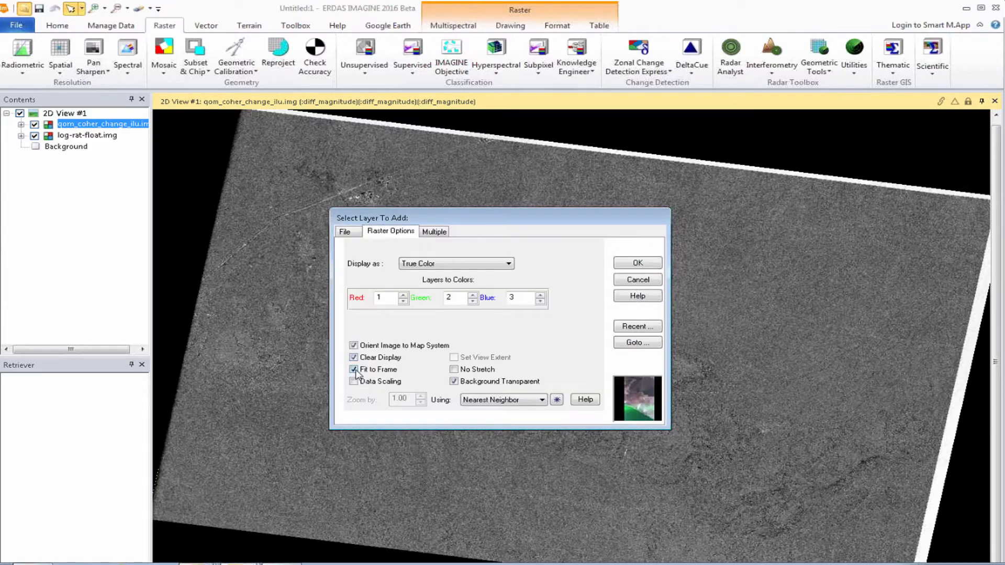
left_click(647, 263)
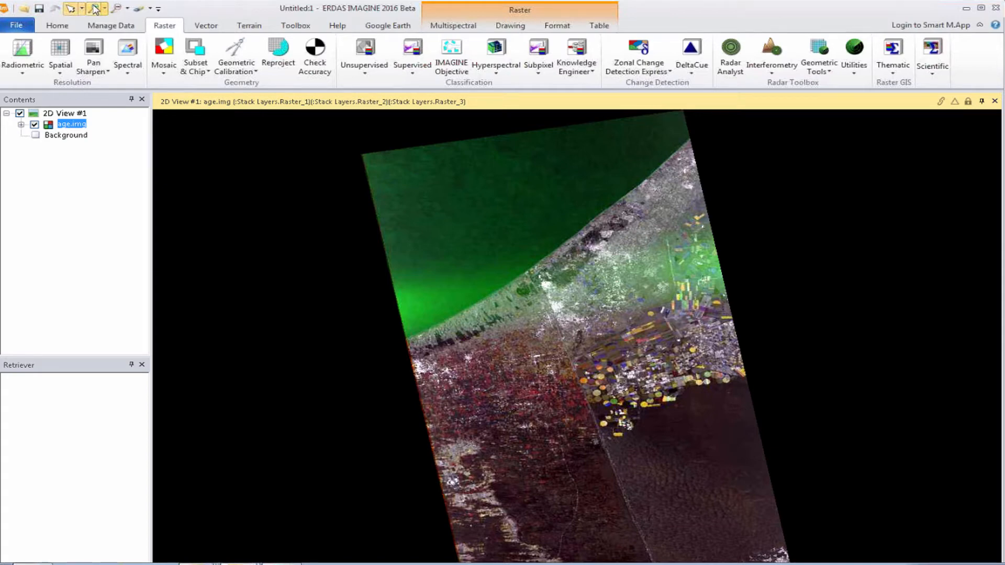
Zoom into the agricultural fields of age.img and examine the colors of the circular and rectangular plots.
left_click(94, 9)
left_click_drag(517, 300, 845, 443)
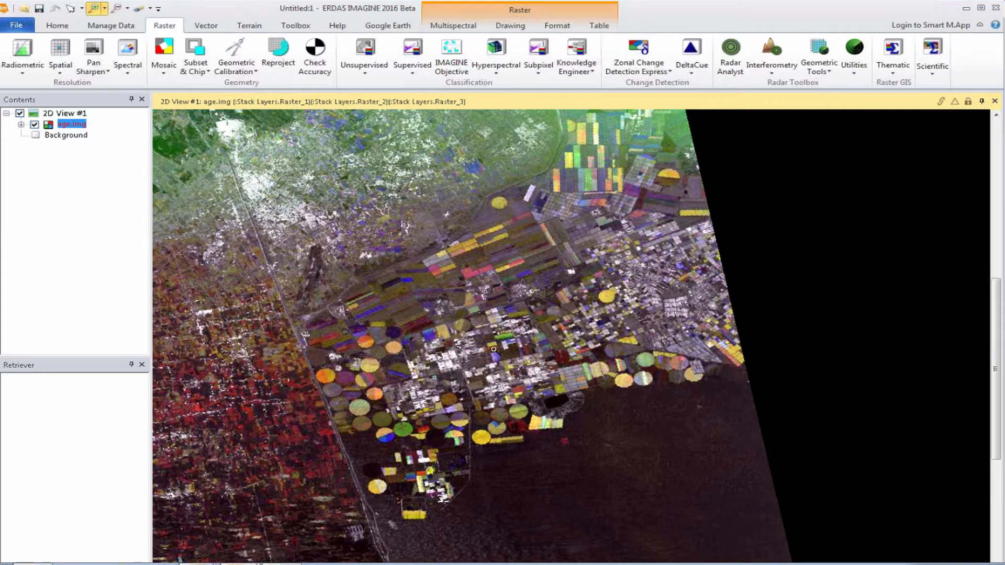
scroll(494, 349, "up", 3)
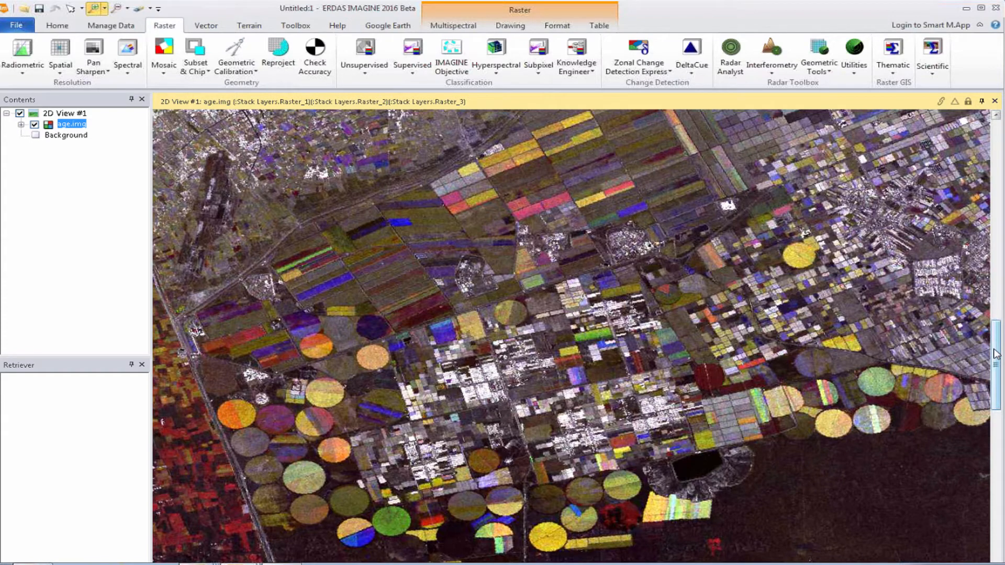
left_click_drag(996, 354, 996, 368)
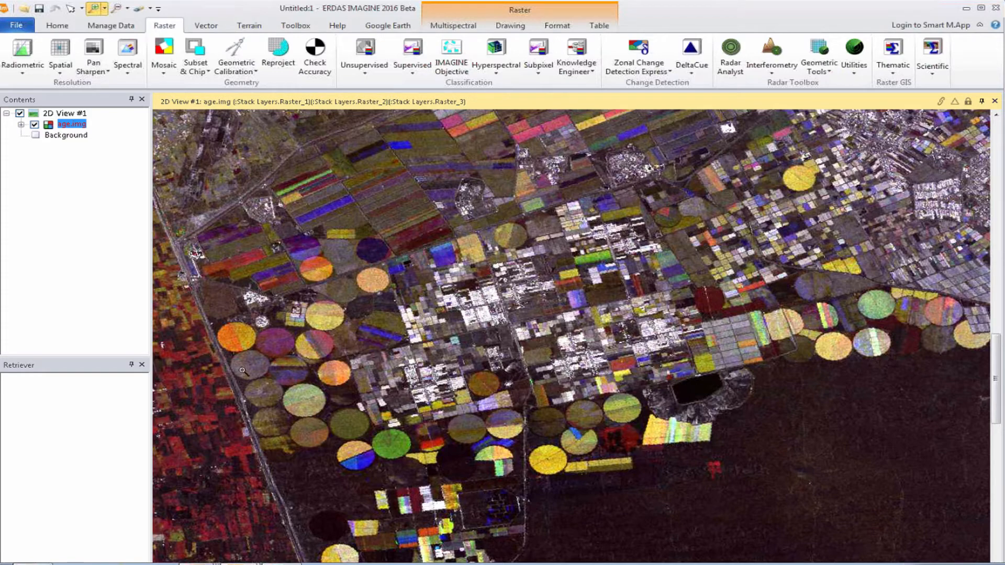
left_click(70, 9)
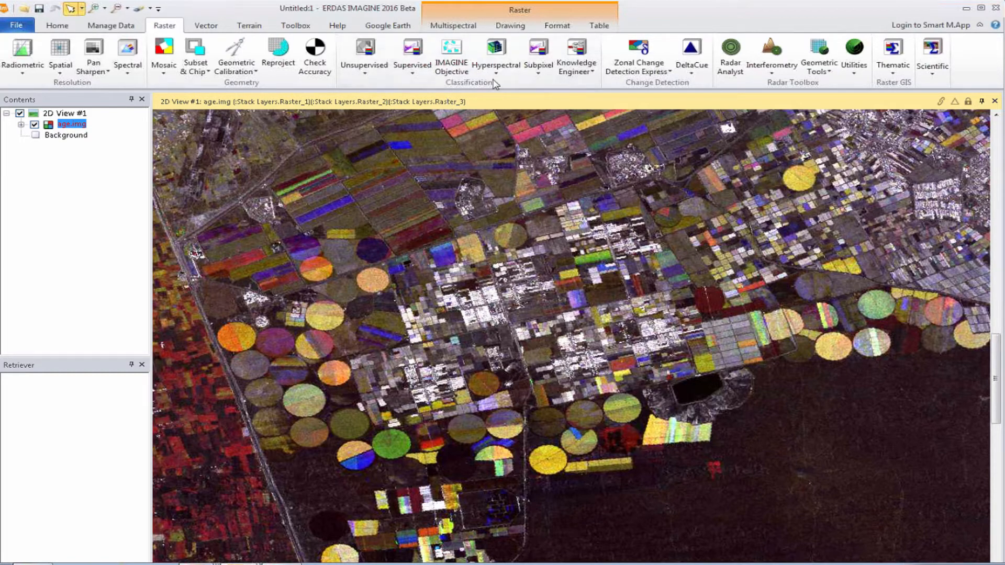
Open the Mosaic Series CCD interferometry wizard and arrange the main window and wizard so they do not overlap.
left_click(773, 75)
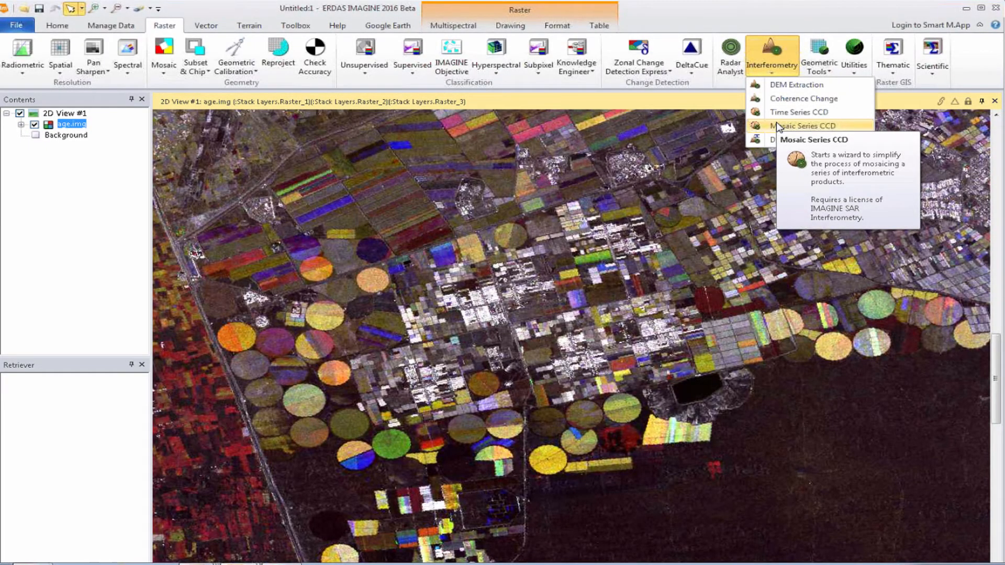
left_click(776, 125)
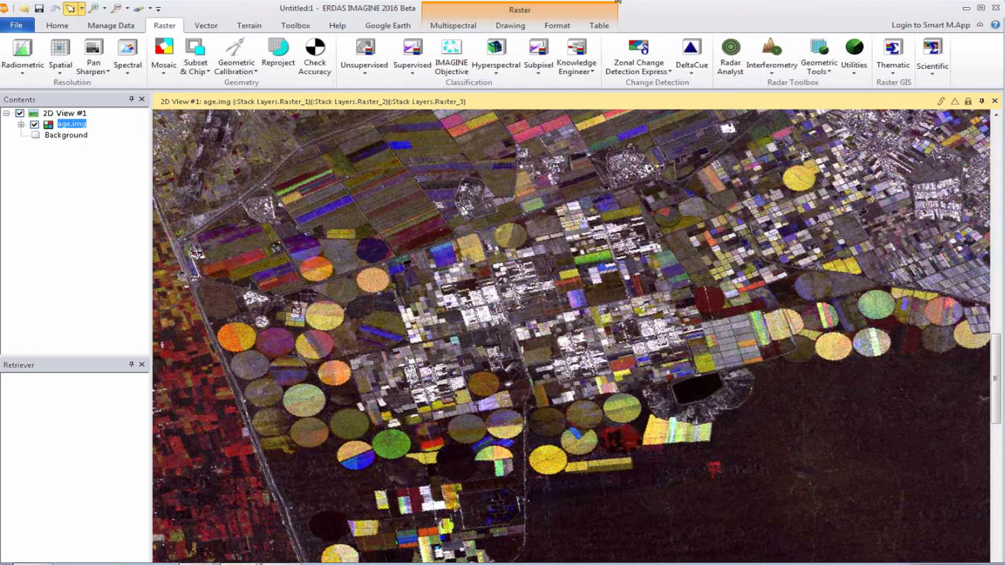
double_click(509, 1)
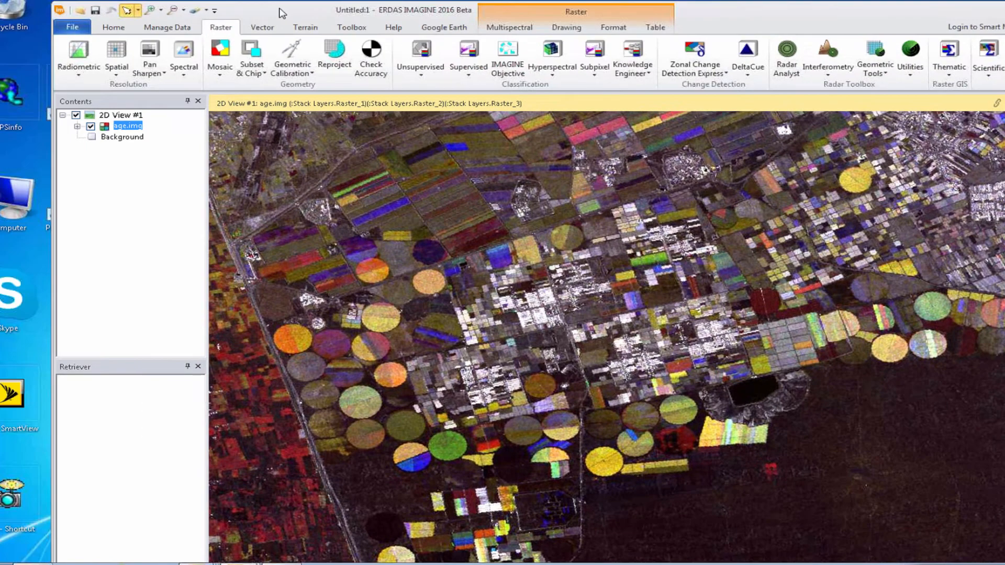
left_click_drag(280, 9, 372, 463)
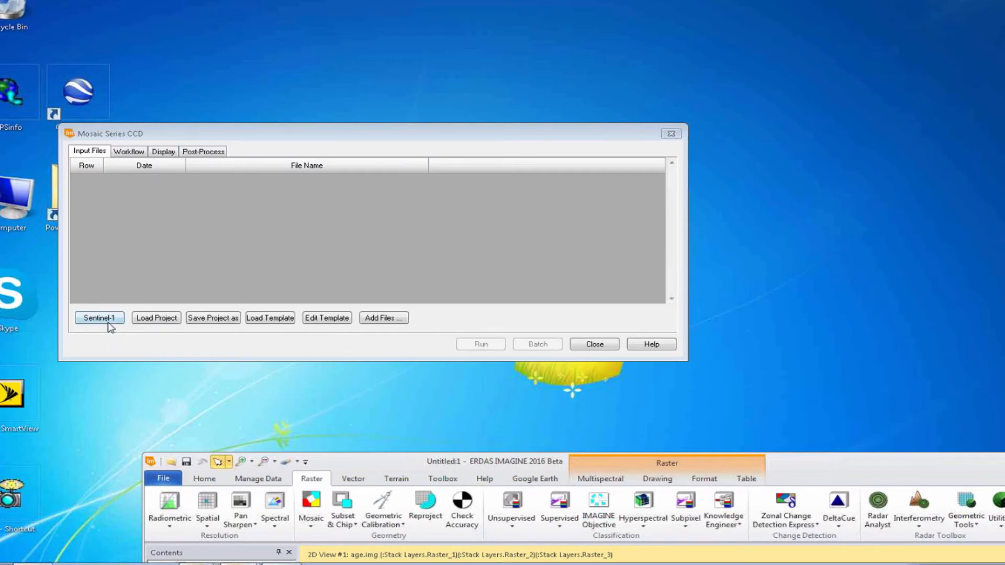
left_click_drag(214, 142, 297, 92)
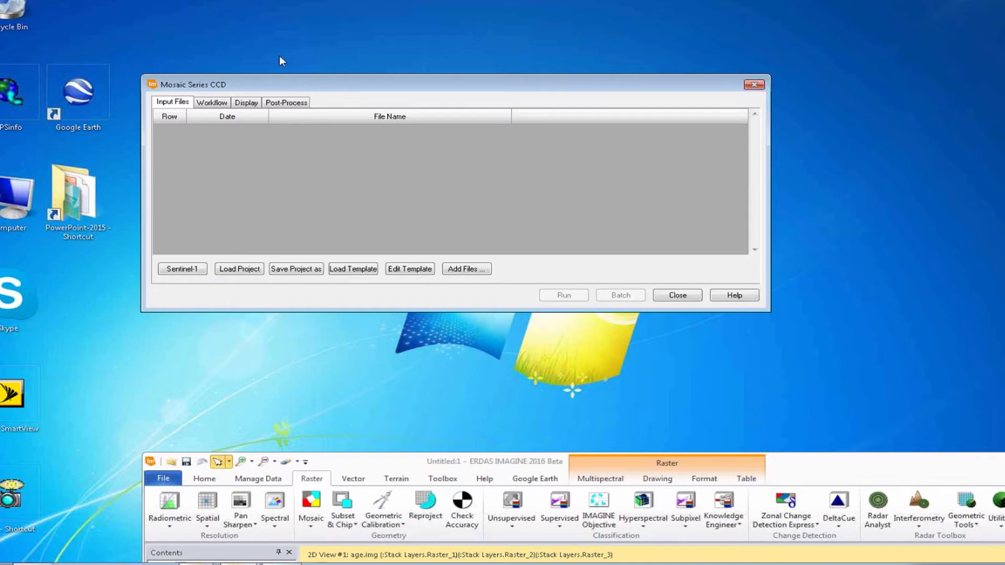
Open the Sentinel-1.pptx presentation from the EMEA subfolder of the PowerPoint-2015 desktop folder.
double_click(67, 202)
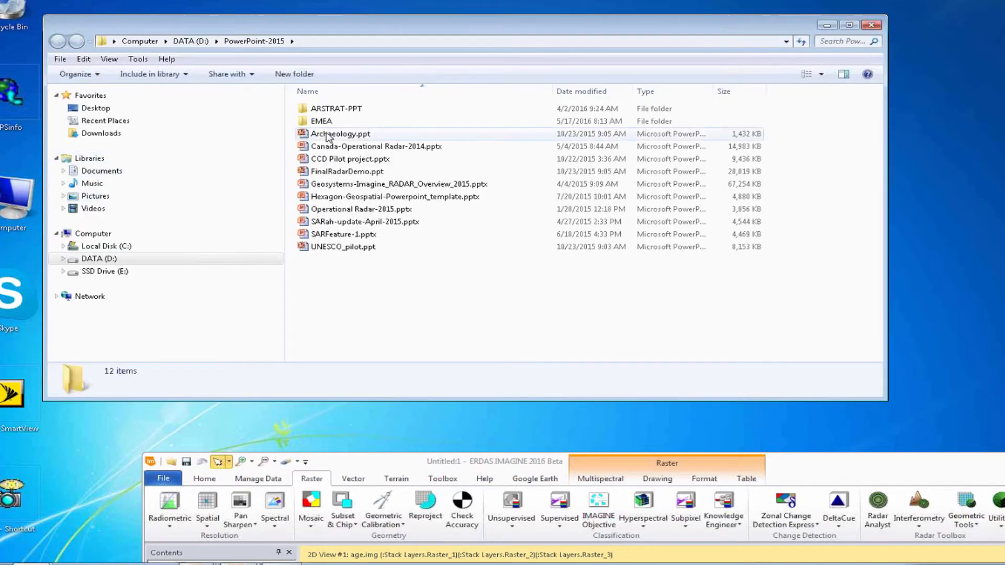
double_click(320, 121)
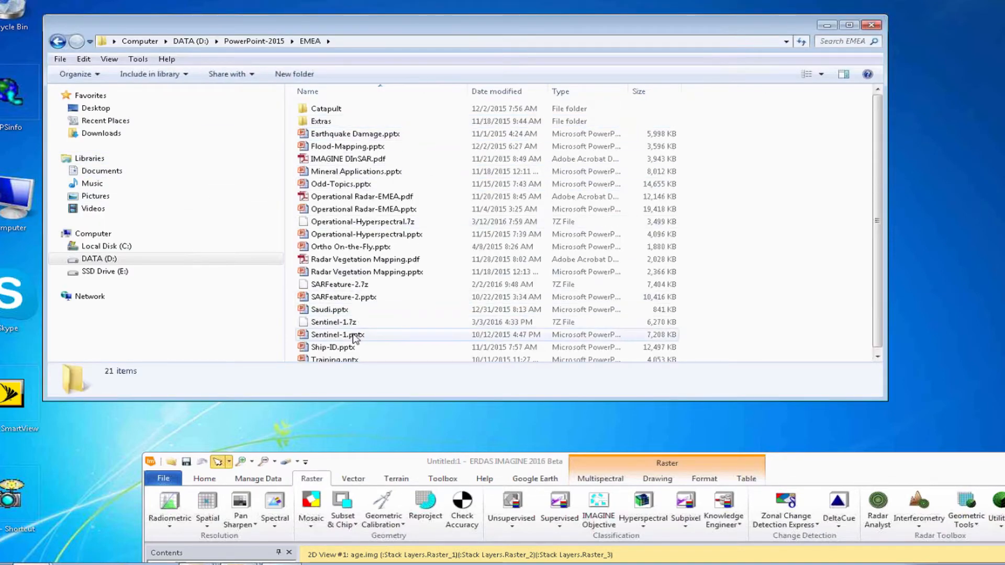
left_click(337, 338)
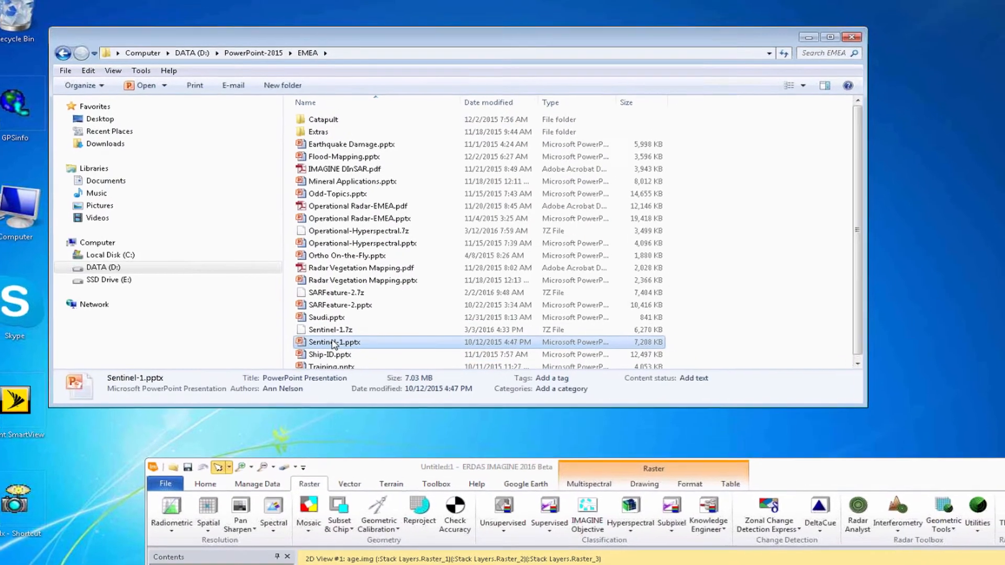
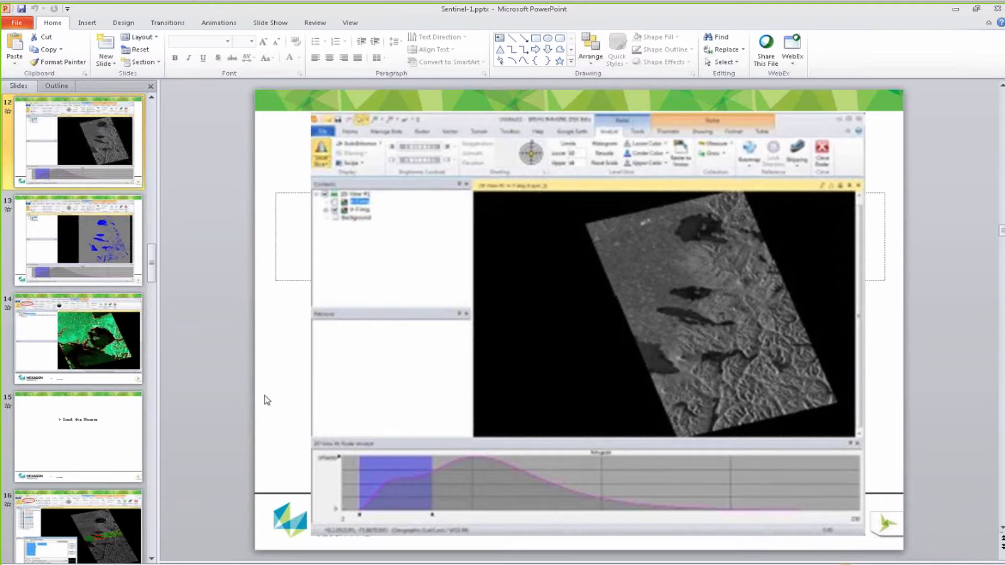
Review slides 13, 14 and 16 of the Sentinel-1 presentation on level slicing, AutoEnhance and burst loading, and close the presentation.
left_click(113, 240)
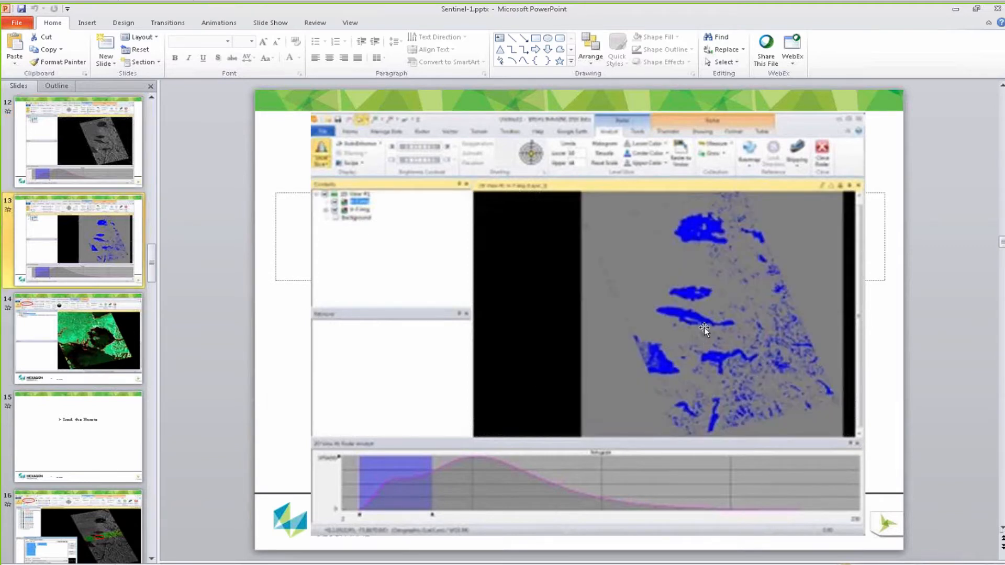
left_click(86, 337)
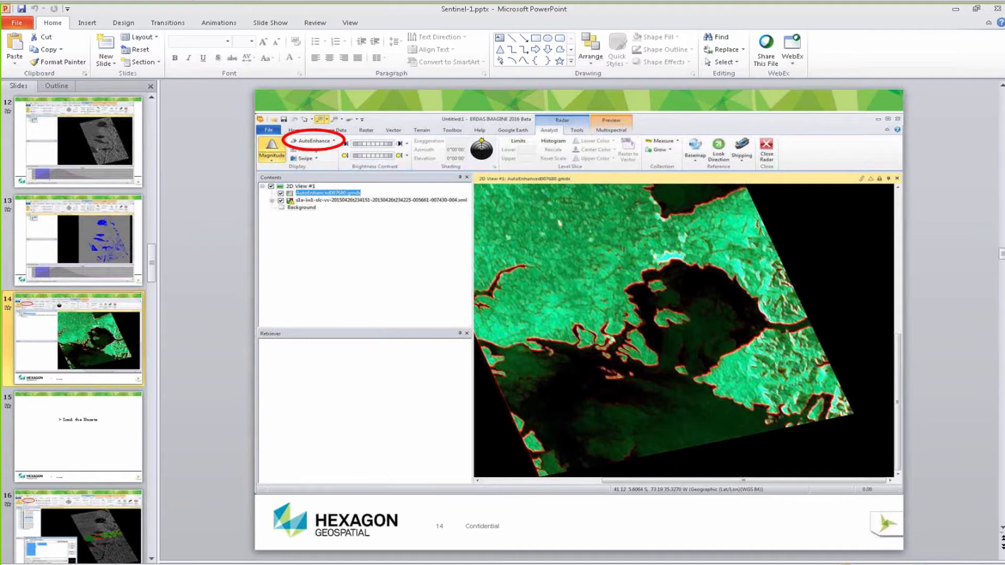
left_click(93, 533)
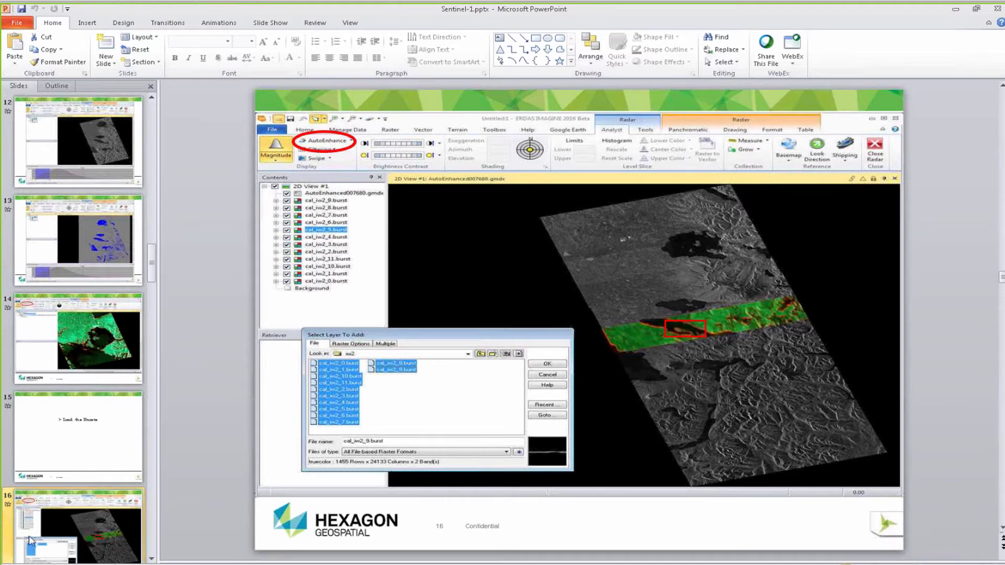
left_click(151, 559)
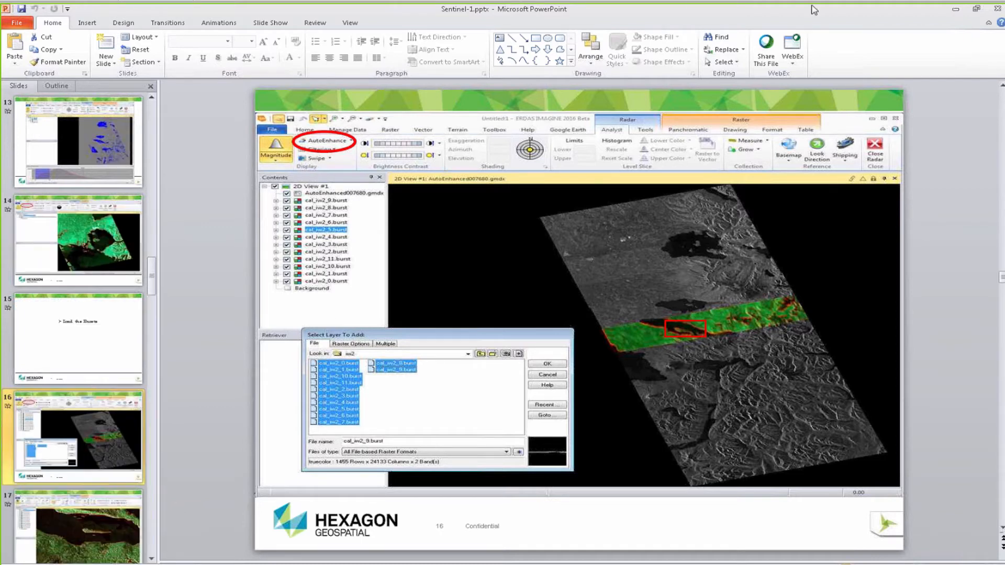
left_click(998, 11)
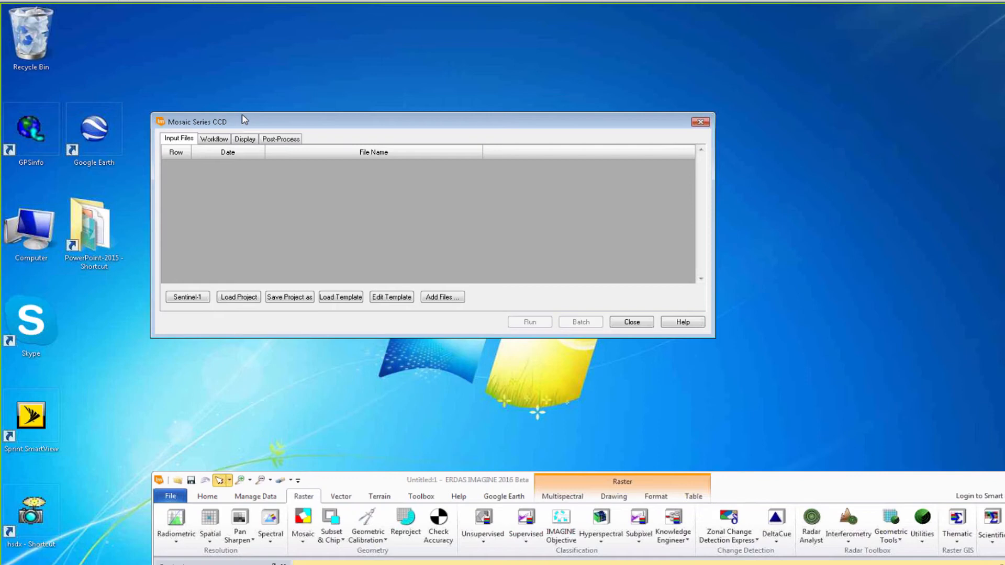
Reposition the Mosaic Series CCD wizard, examine the reference, match and project file fields of its Sentinel-1 Project dialog, and close that dialog.
left_click_drag(294, 124, 413, 78)
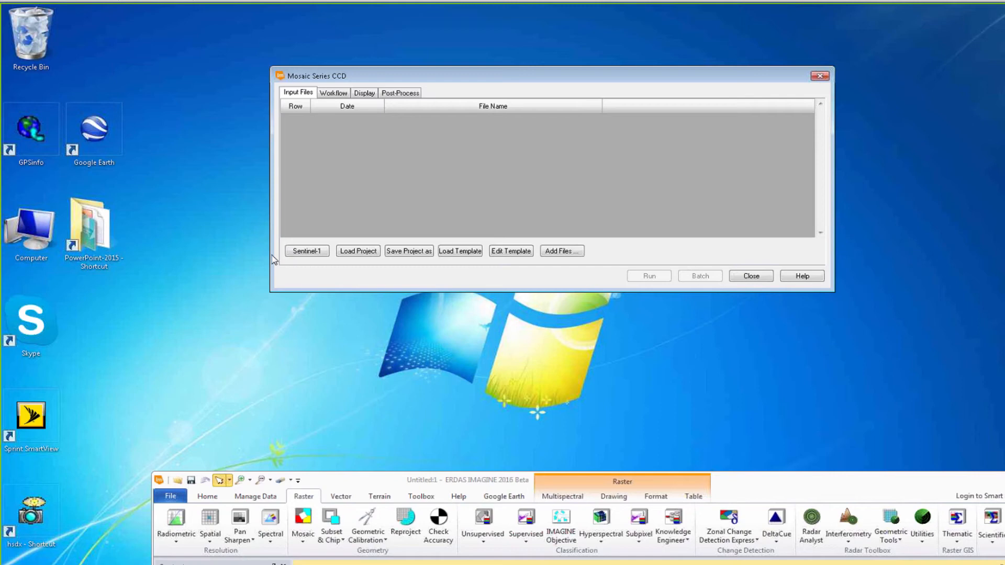
left_click(312, 252)
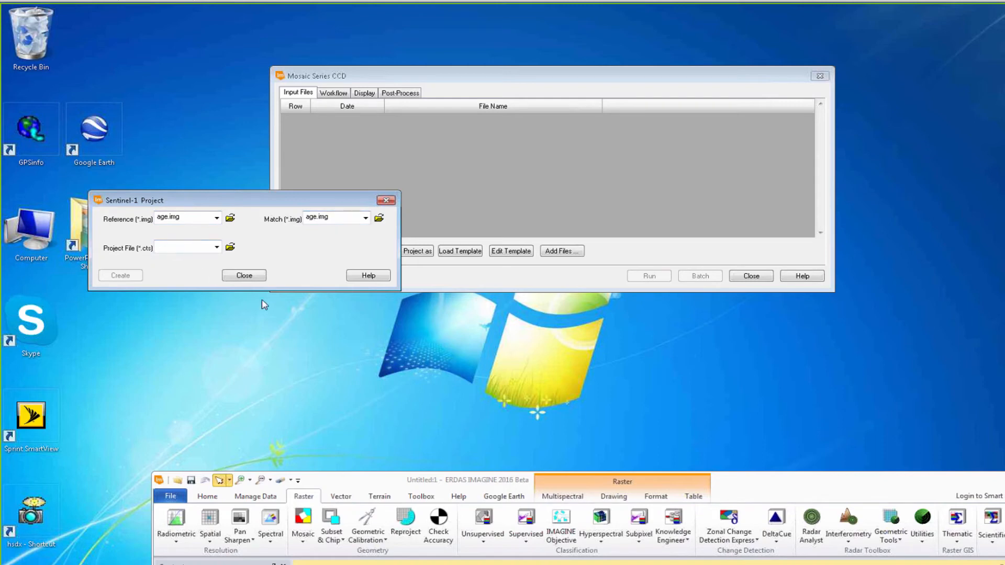
left_click(244, 276)
left_click(401, 252)
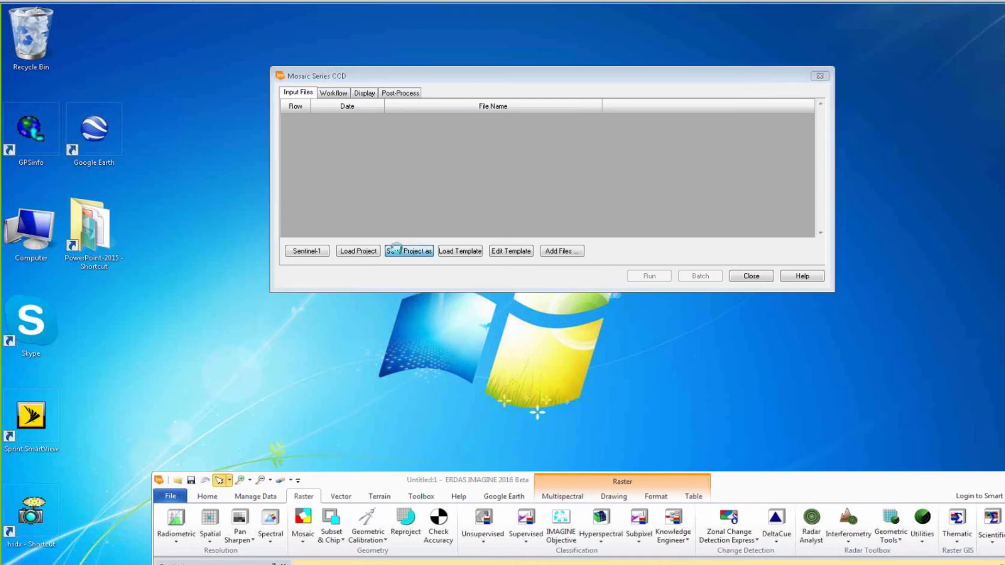
left_click(675, 202)
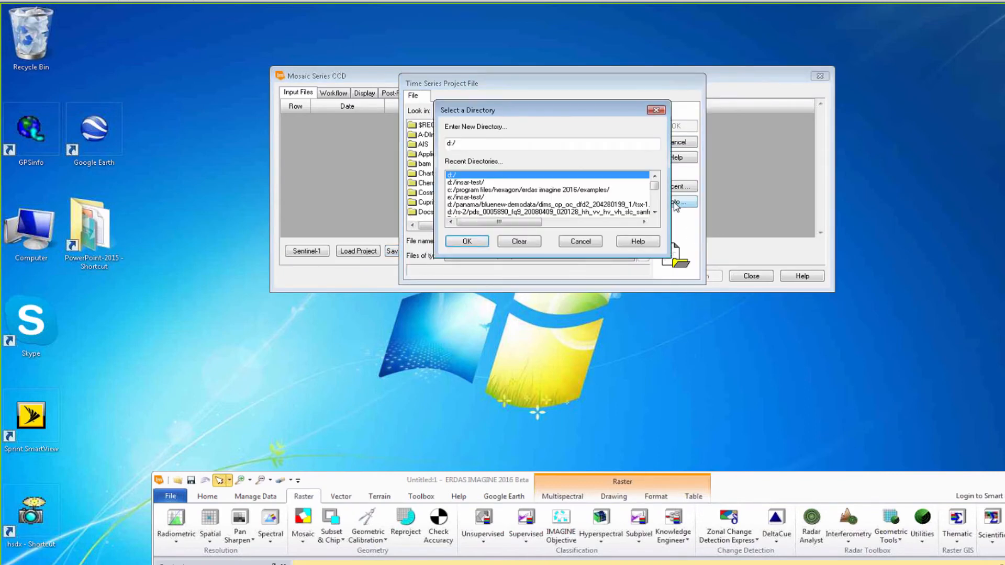
left_click(655, 212)
left_click(654, 212)
left_click(655, 212)
left_click(654, 212)
left_click(654, 212)
left_click(655, 212)
left_click(654, 212)
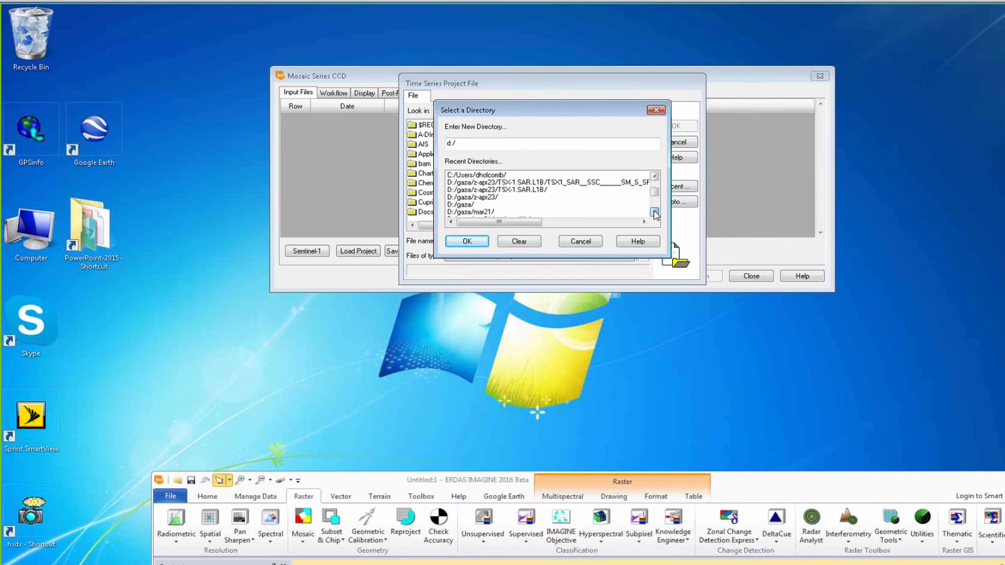
left_click(654, 212)
left_click(654, 212)
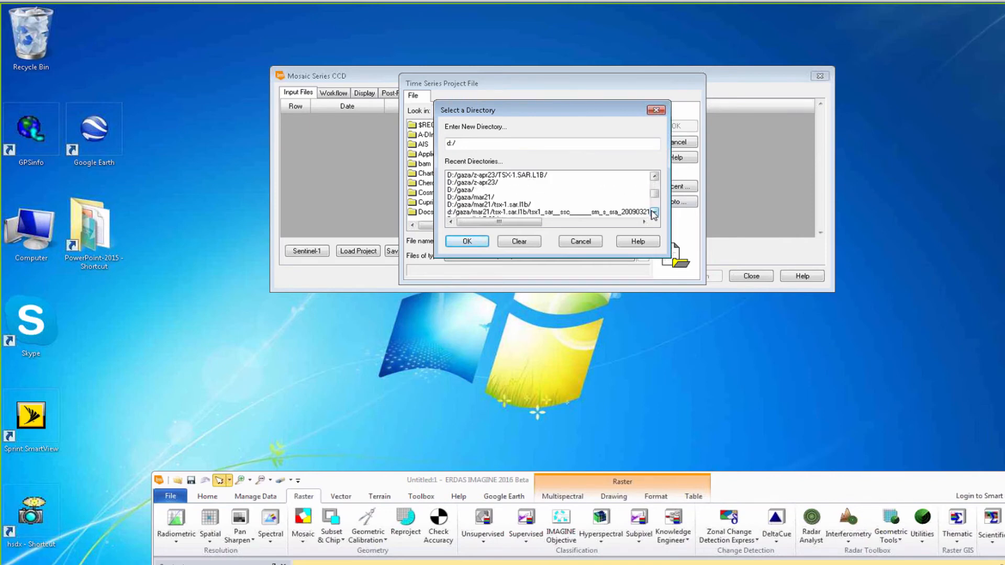
left_click(654, 212)
left_click(654, 212)
left_click(654, 212)
left_click(655, 212)
left_click(654, 212)
left_click(654, 212)
left_click(654, 211)
left_click(654, 212)
left_click(654, 212)
left_click(654, 212)
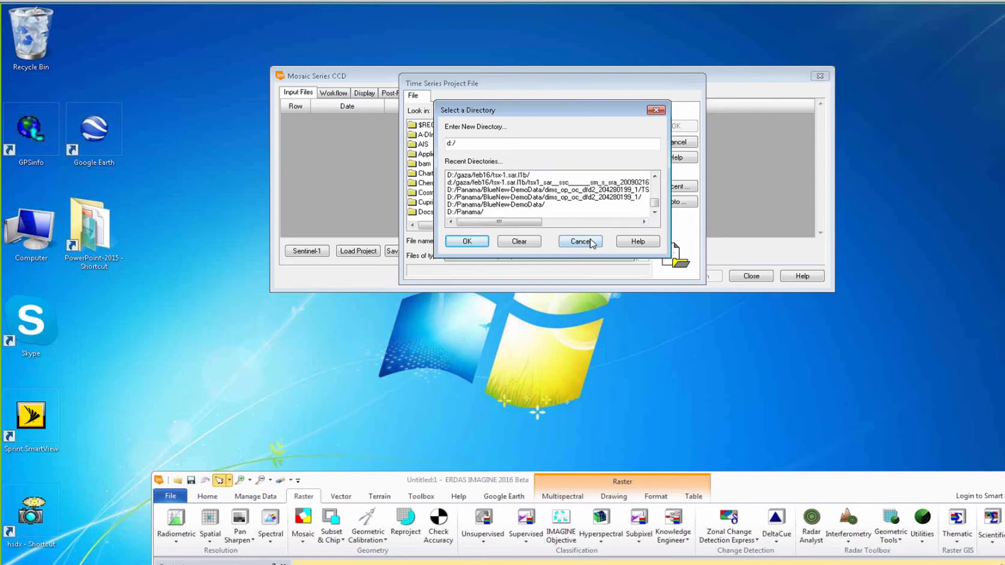
left_click_drag(652, 205, 655, 186)
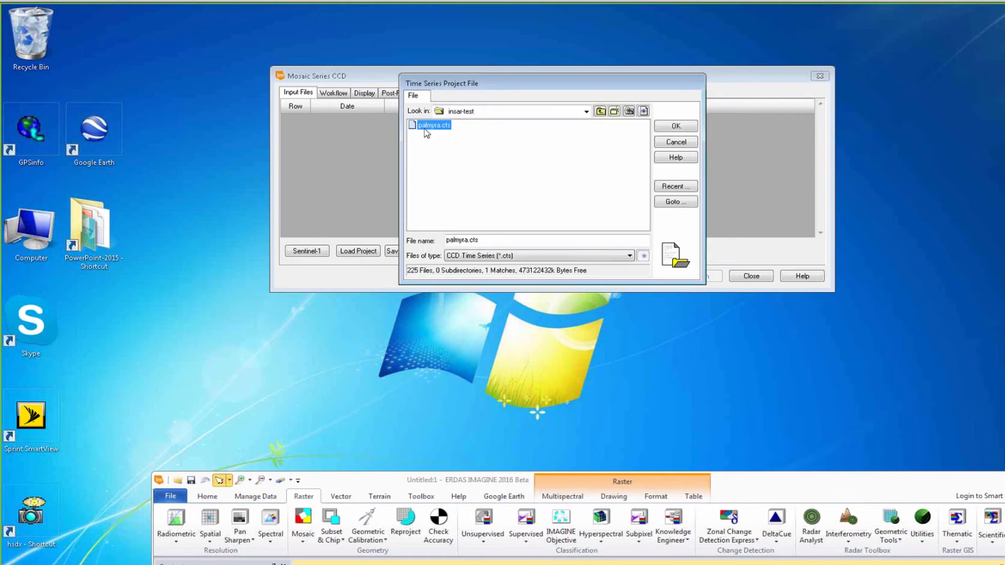
left_click(676, 127)
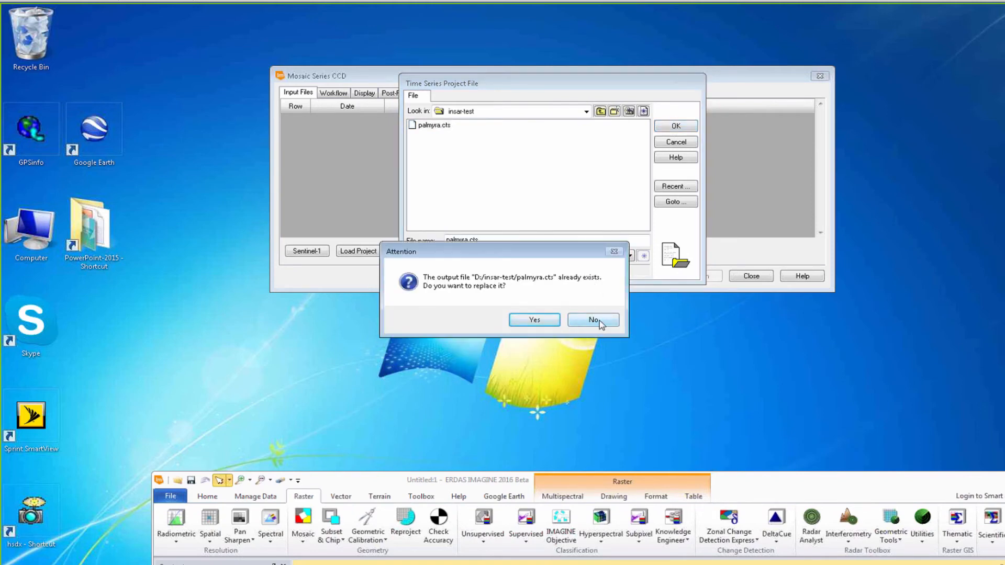
left_click(595, 320)
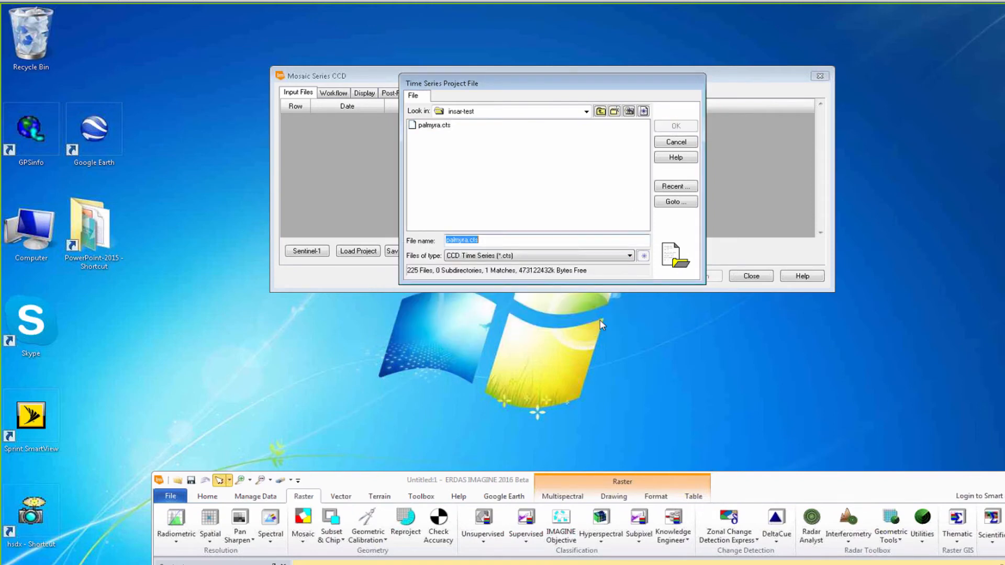
left_click(675, 143)
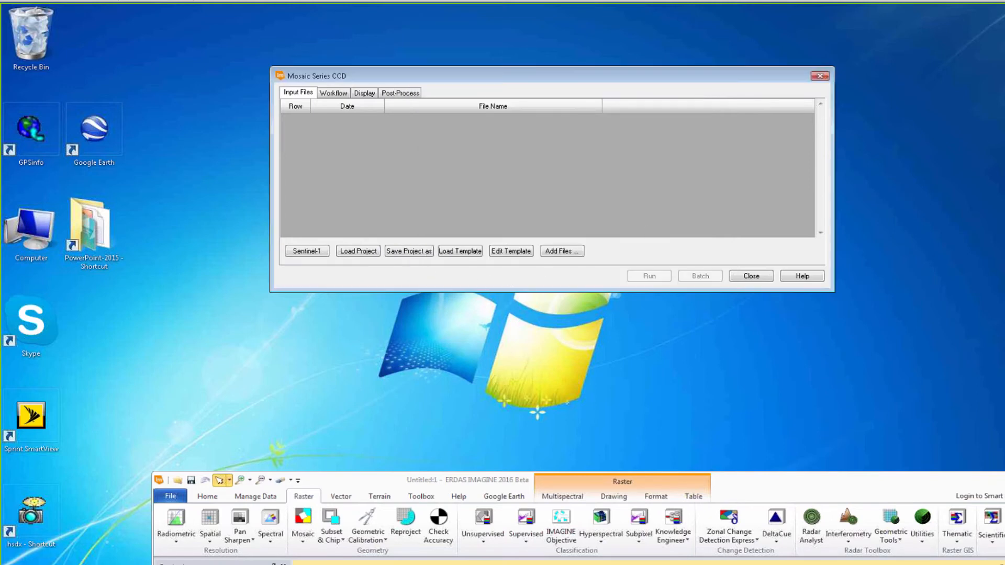
Load the palmyra.cts project from the insar-test folder into the Mosaic Series CCD wizard.
left_click(358, 253)
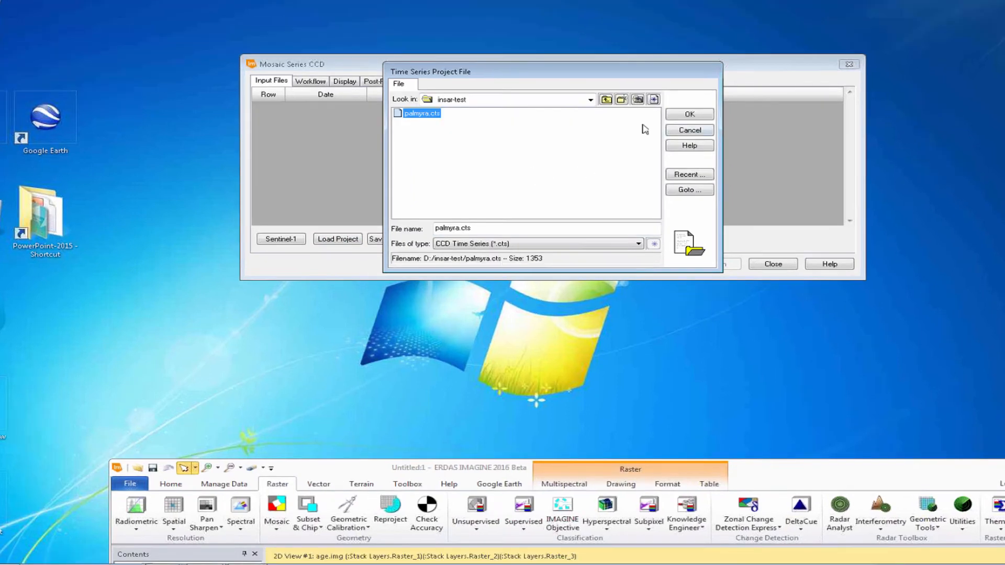
left_click(694, 115)
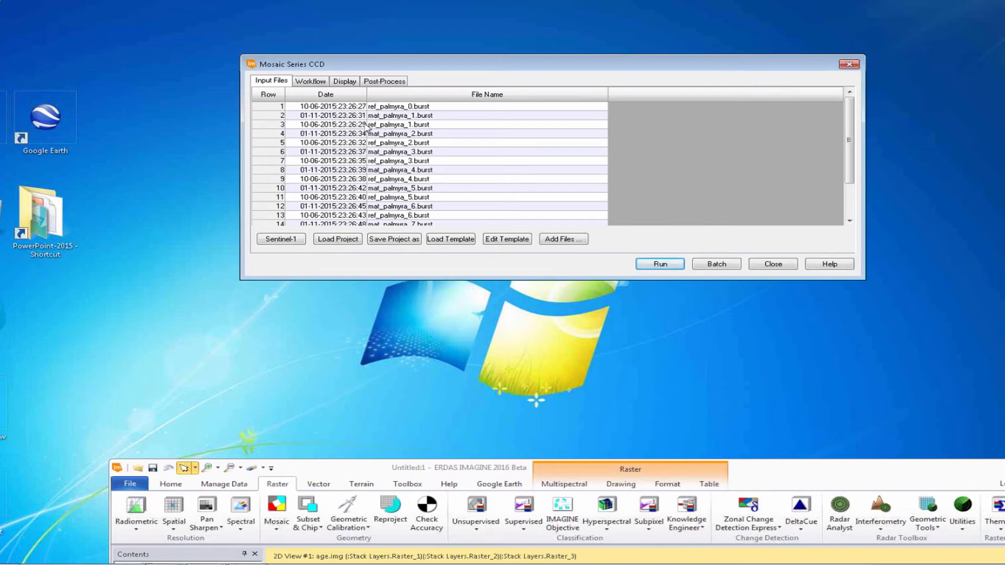
Review the project's template settings for coregistration, coherence and output products, and inspect the processing workflow of the burst pairs.
left_click(505, 240)
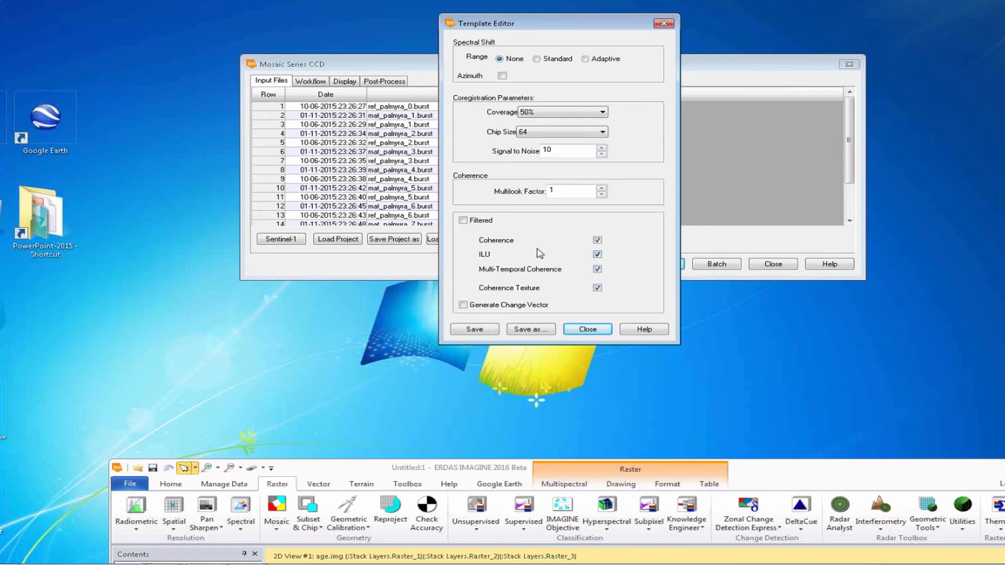
left_click(588, 330)
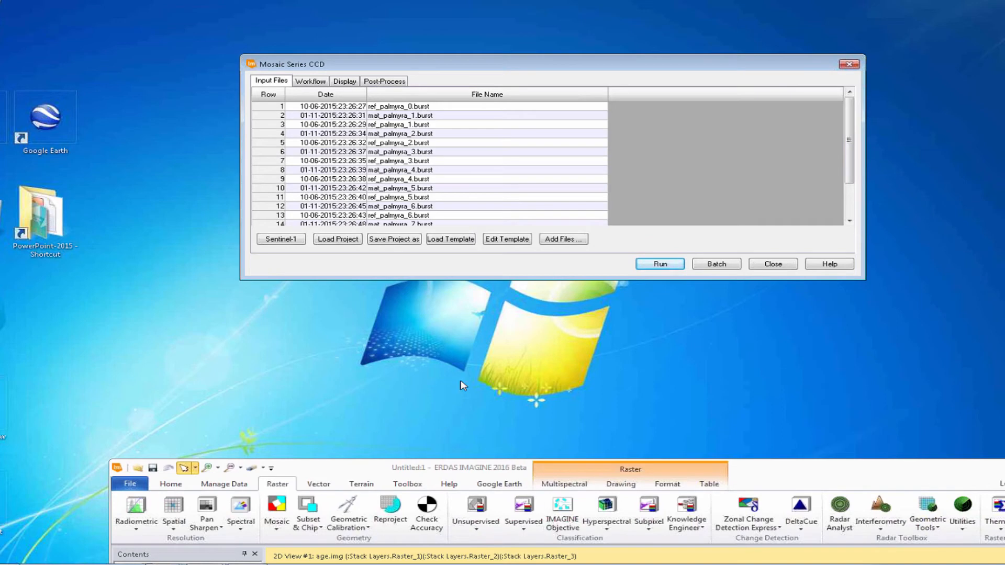
left_click(312, 82)
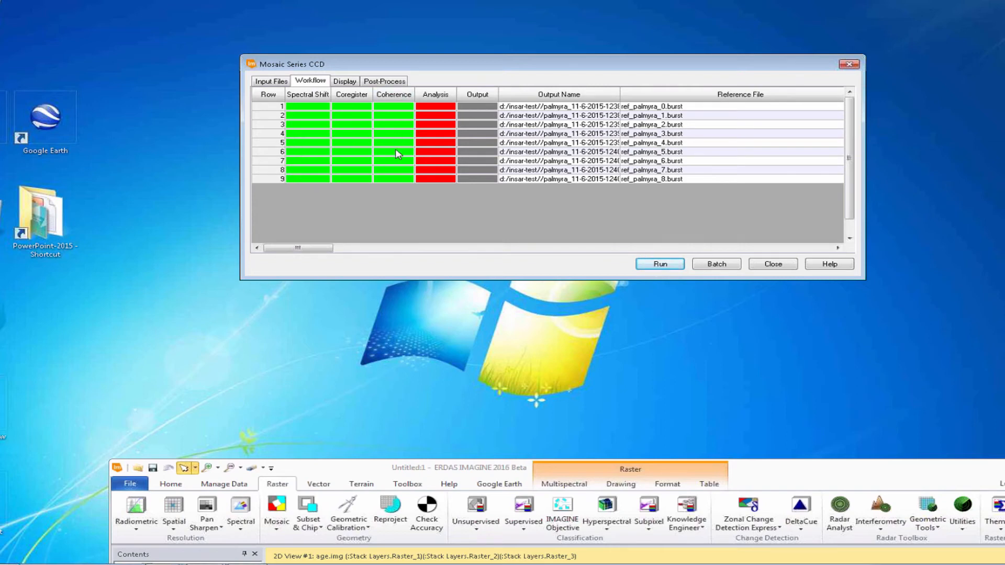
Clear age.img from the 2D view and display the project's ILU products in the active viewer.
left_click(344, 83)
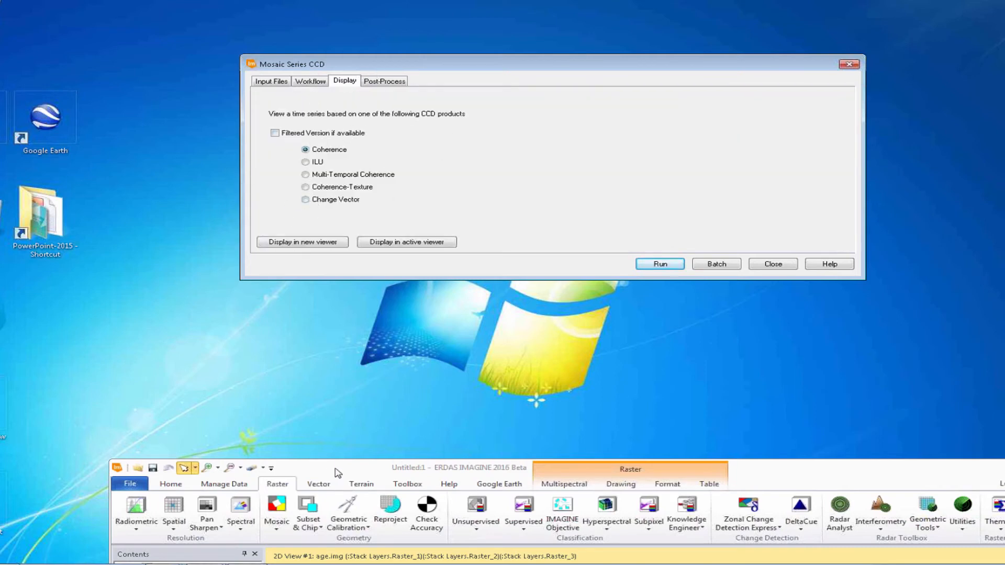
left_click(252, 469)
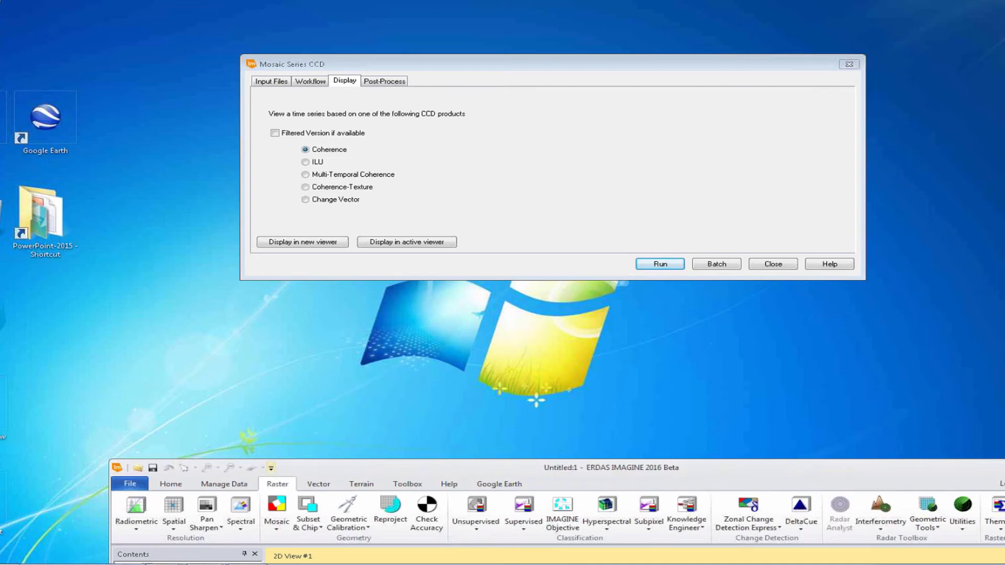
left_click_drag(331, 471, 294, 354)
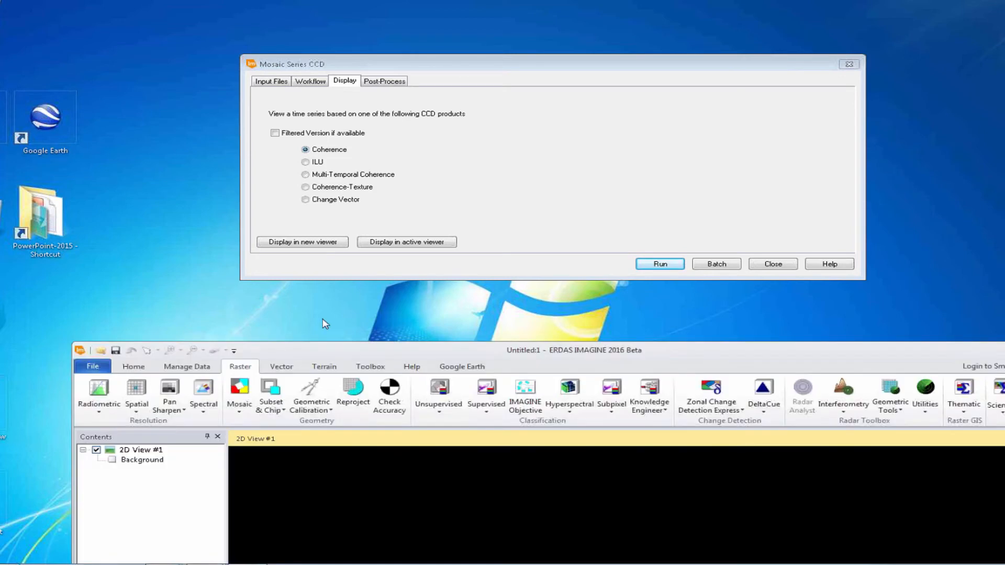
left_click(306, 163)
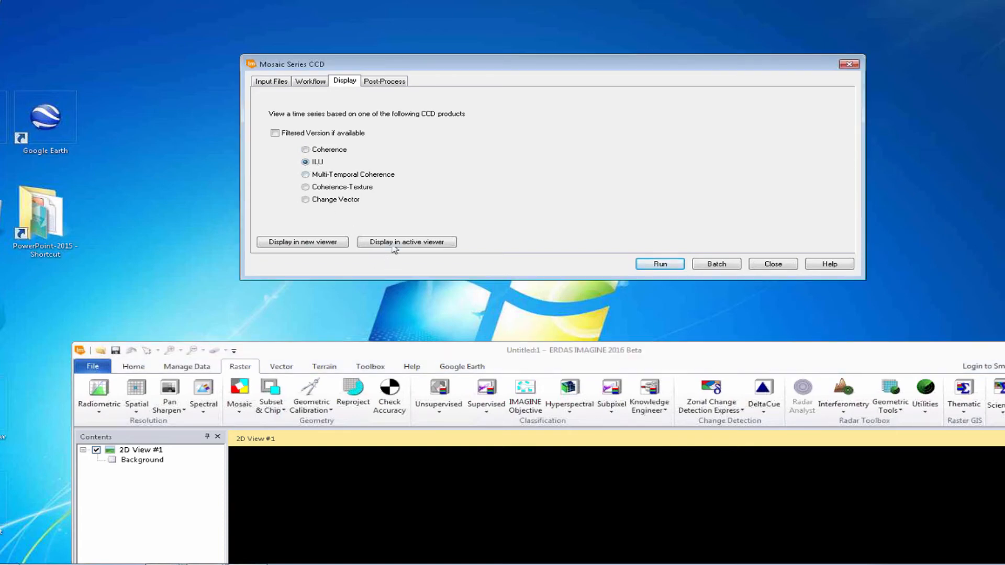
left_click(392, 242)
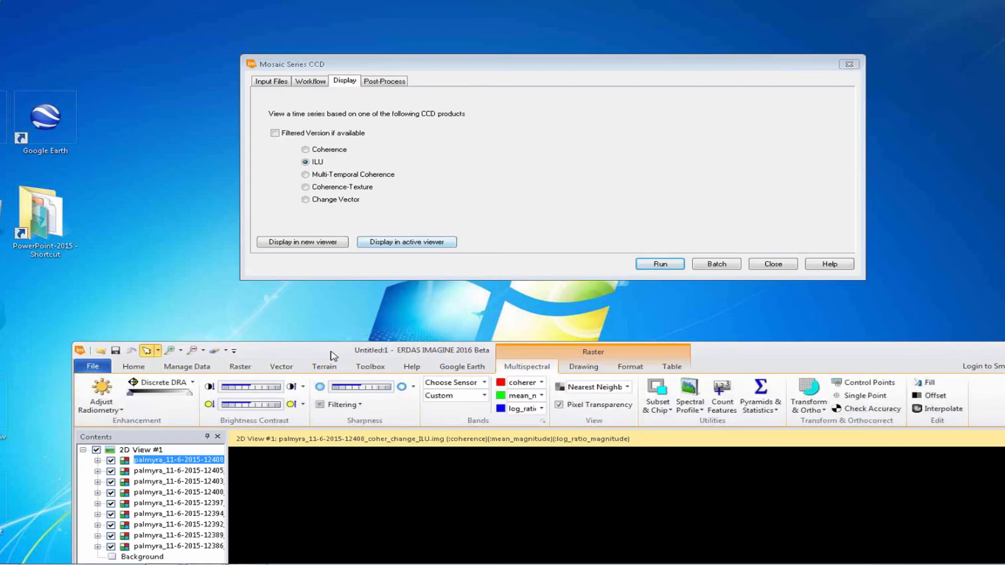
Move the main window up and zoom out until the full width of the Palmyra ILU bursts can be examined.
left_click_drag(298, 146, 281, 17)
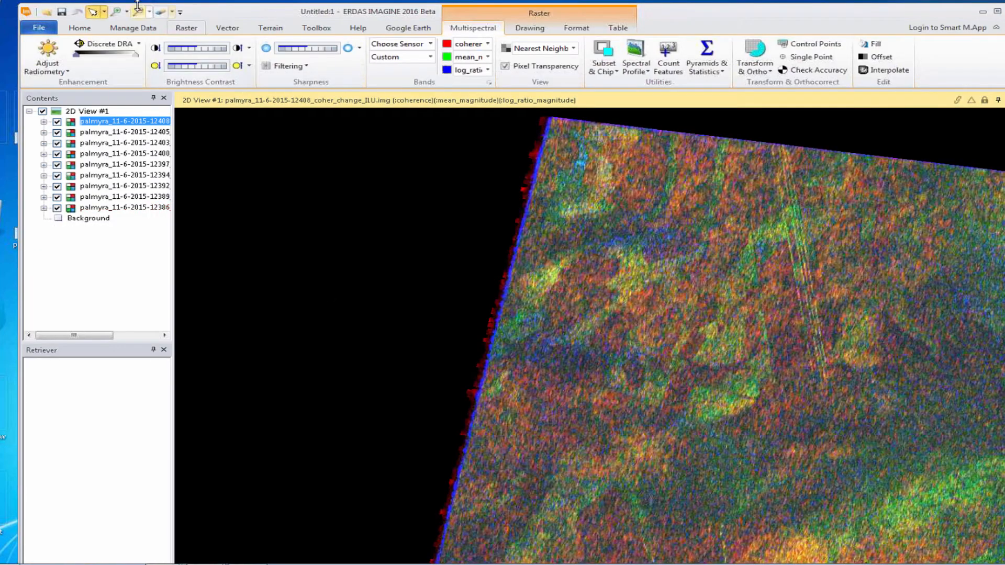
left_click(139, 11)
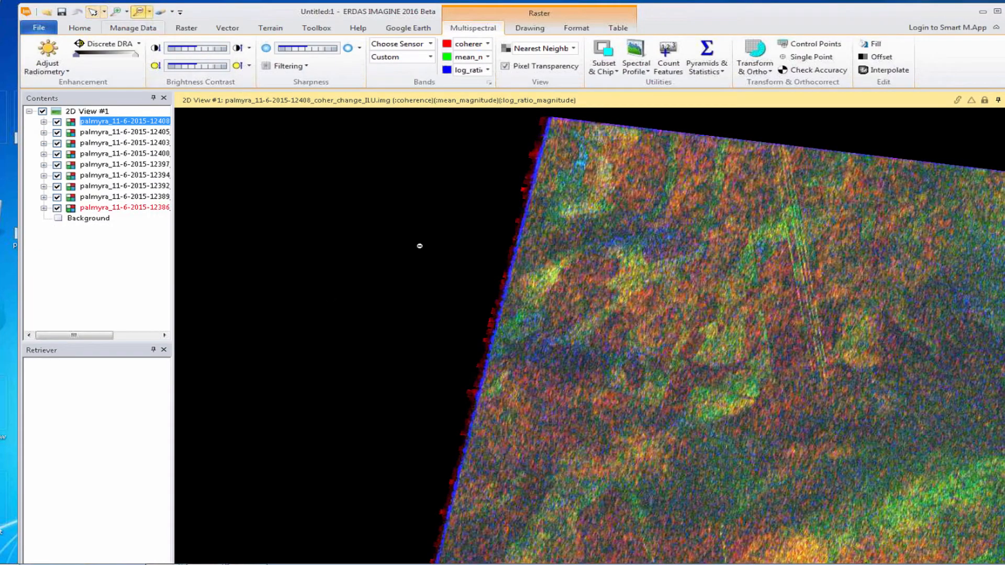
left_click(908, 555)
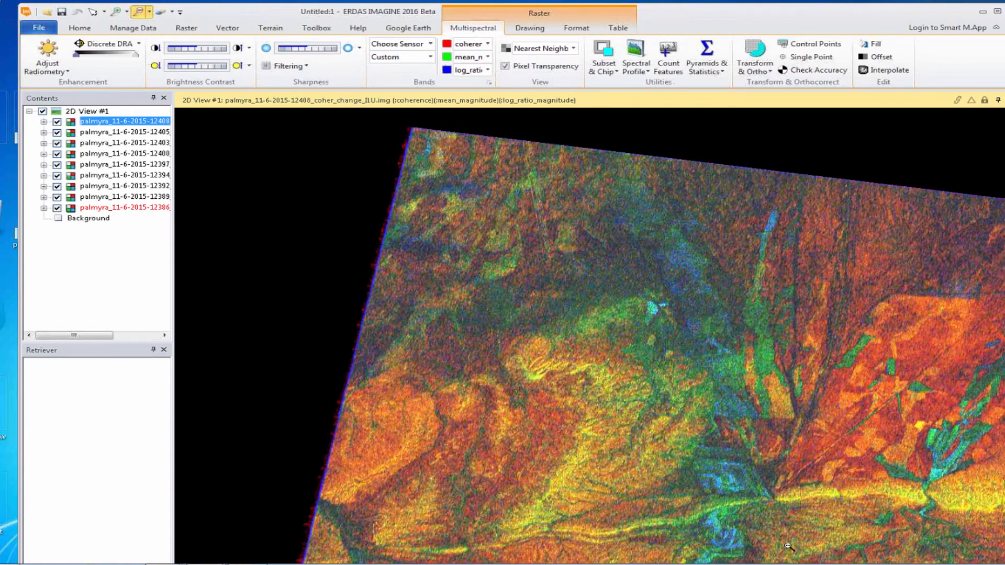
left_click(788, 547)
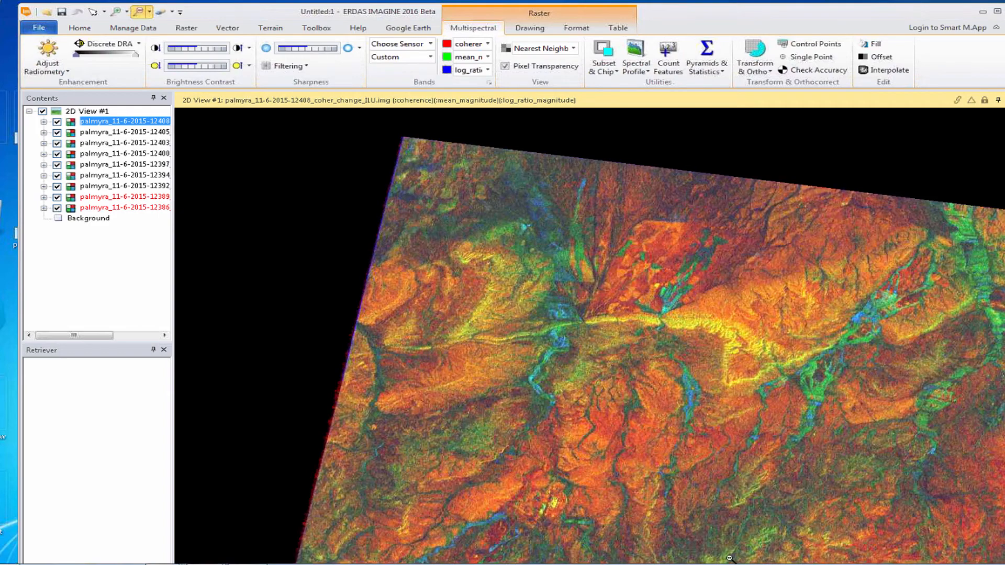
left_click(729, 558)
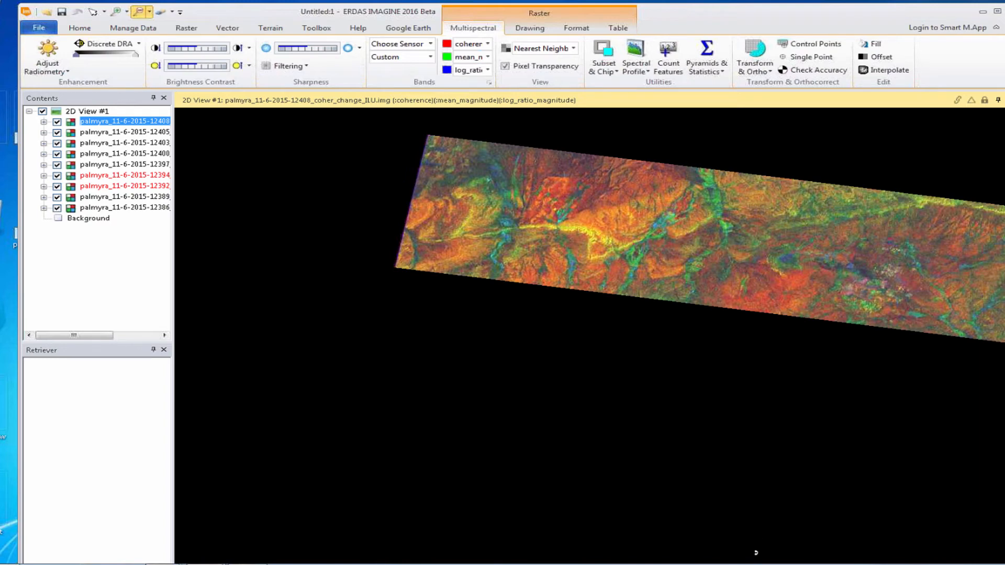
left_click(746, 555)
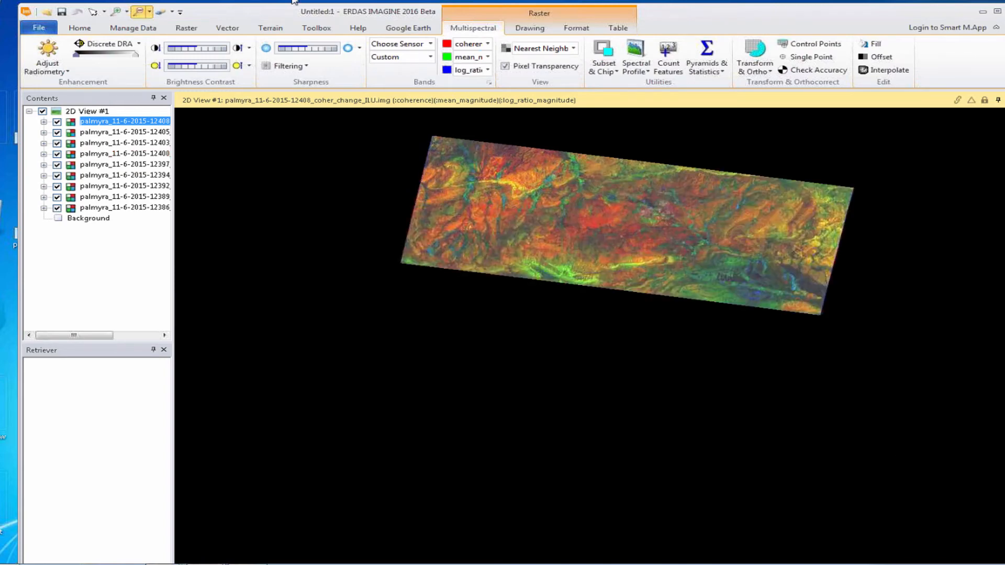
left_click(91, 14)
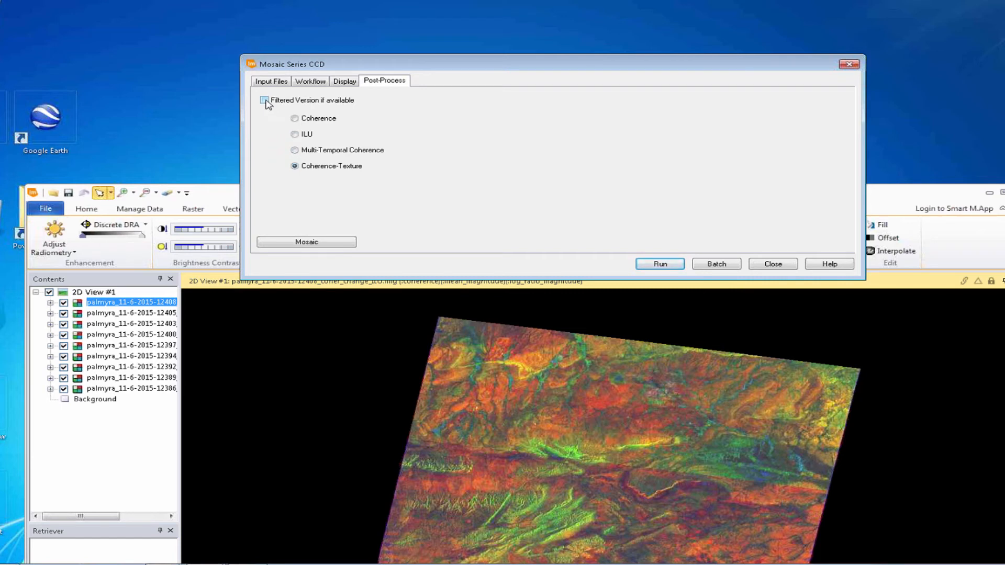
Open palmyra-ilu.img from the insar-test folder on drive E: with Clear Display and Fit to Frame enabled.
left_click(220, 196)
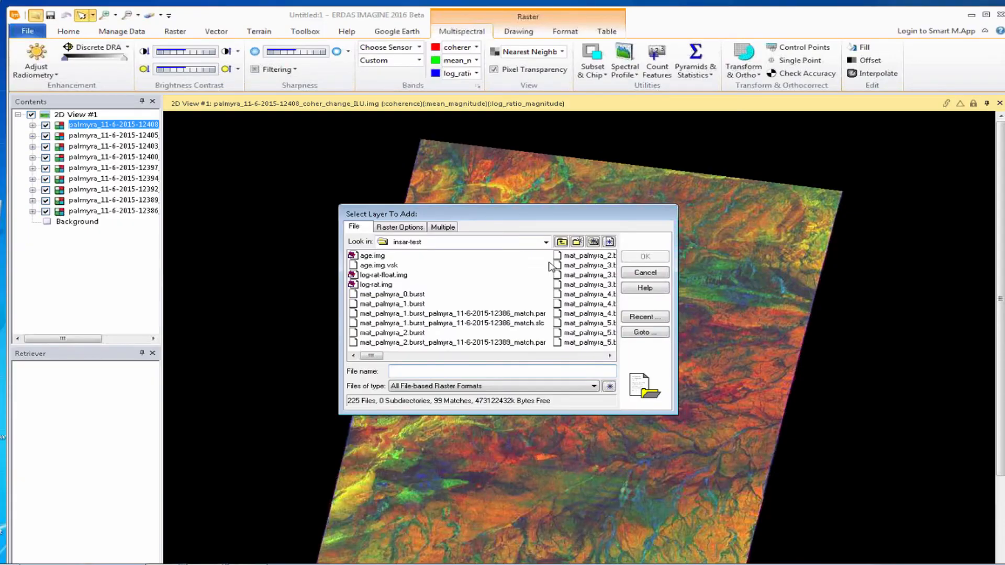
left_click(545, 242)
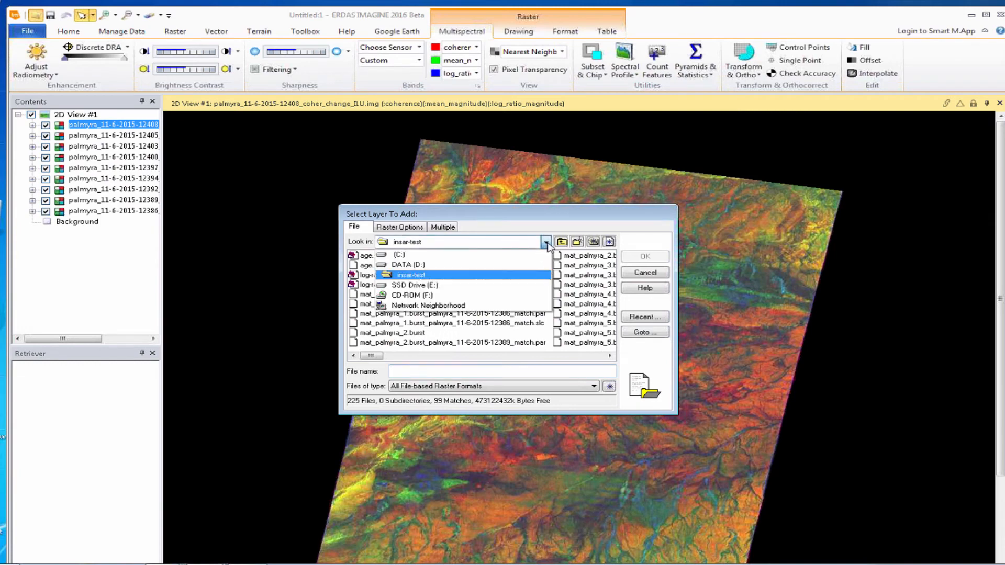
left_click(502, 285)
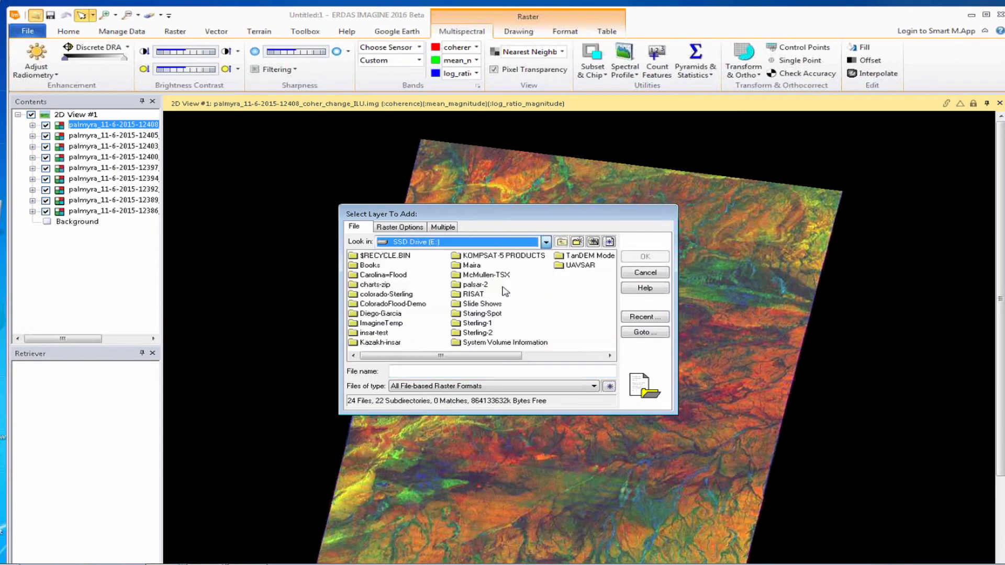
double_click(378, 333)
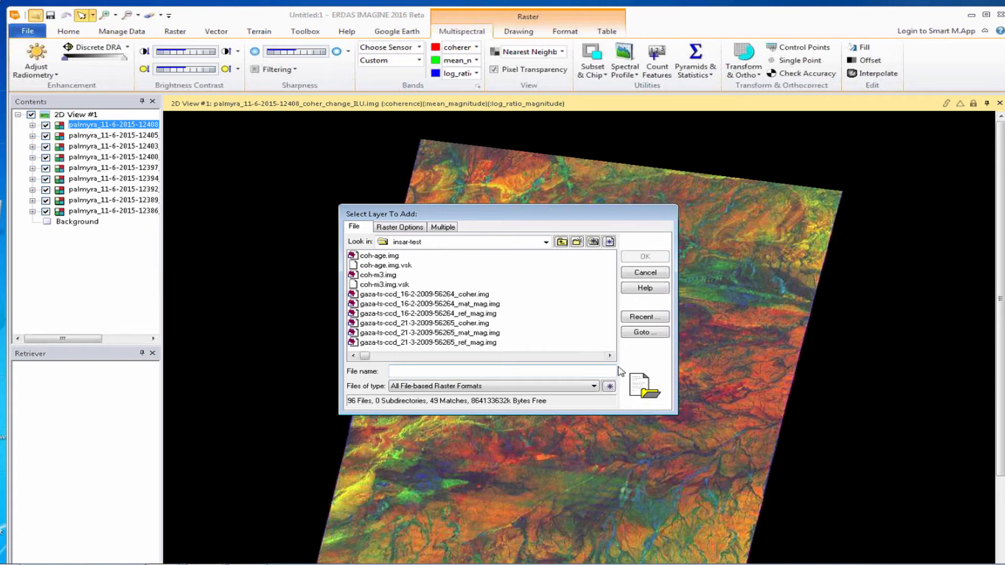
left_click(396, 285)
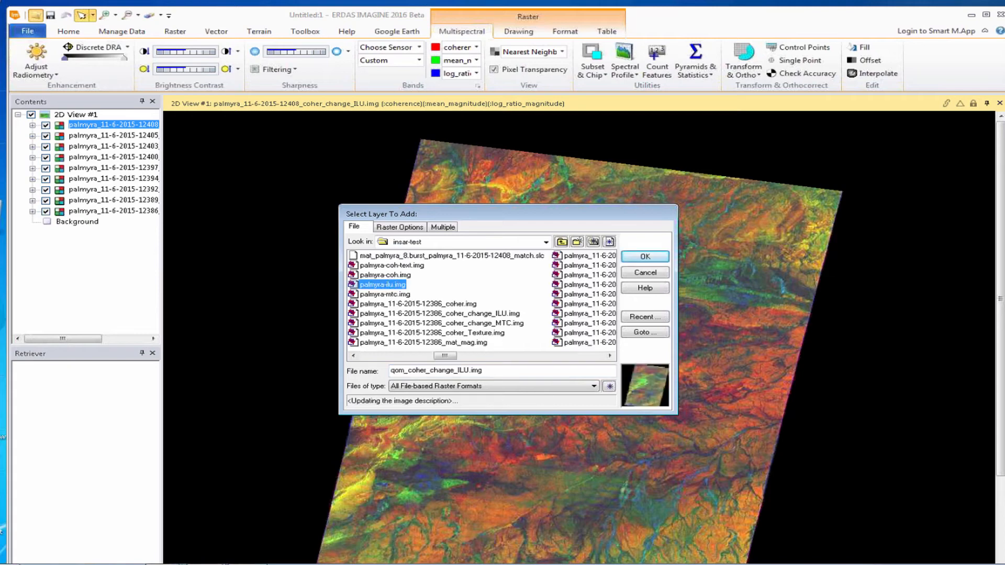
left_click(401, 228)
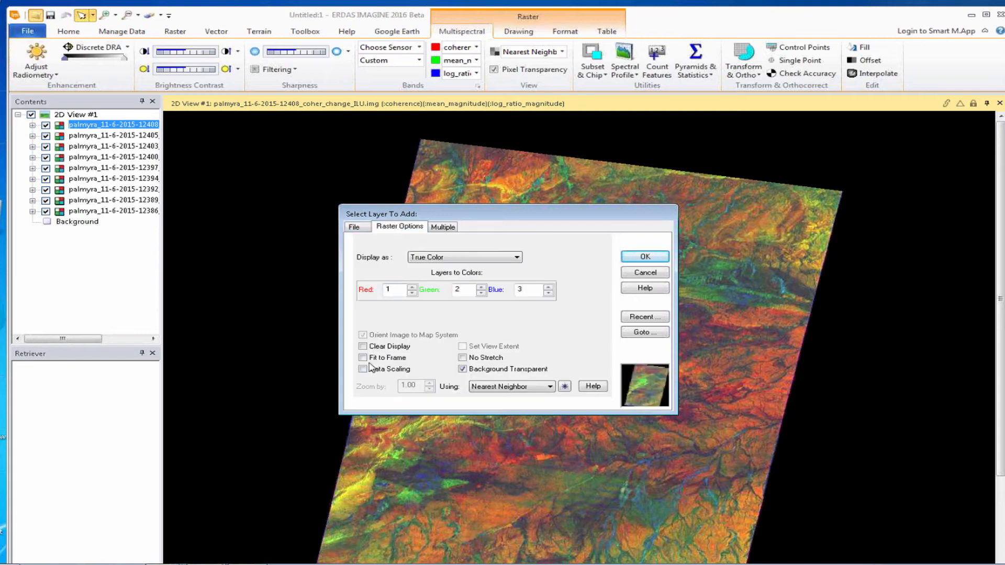
left_click(362, 347)
left_click(362, 357)
left_click(649, 256)
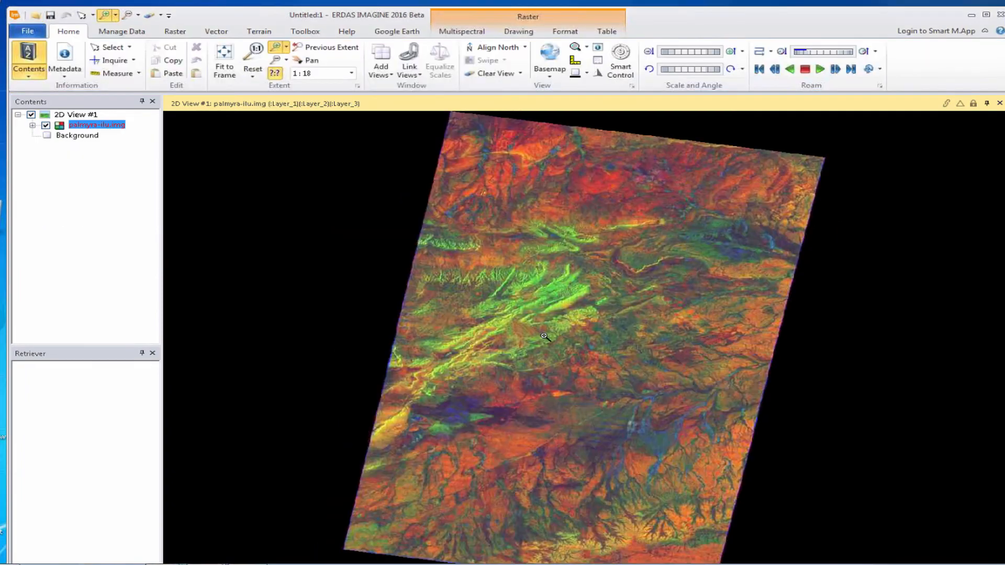
Zoom in on the bright yellow-green city area of the mosaicked Palmyra ILU image and examine it closely.
left_click_drag(544, 337, 630, 456)
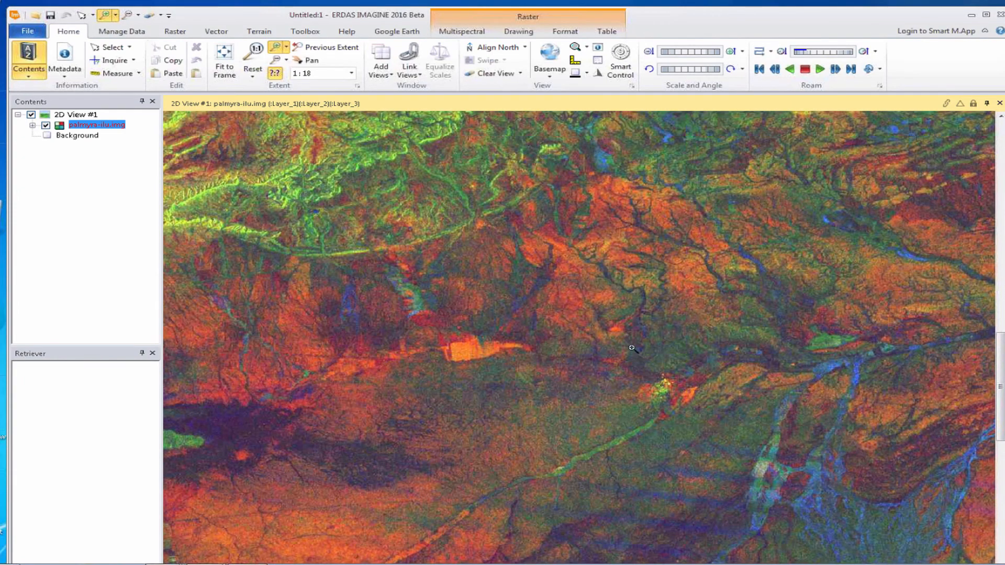
left_click(671, 399)
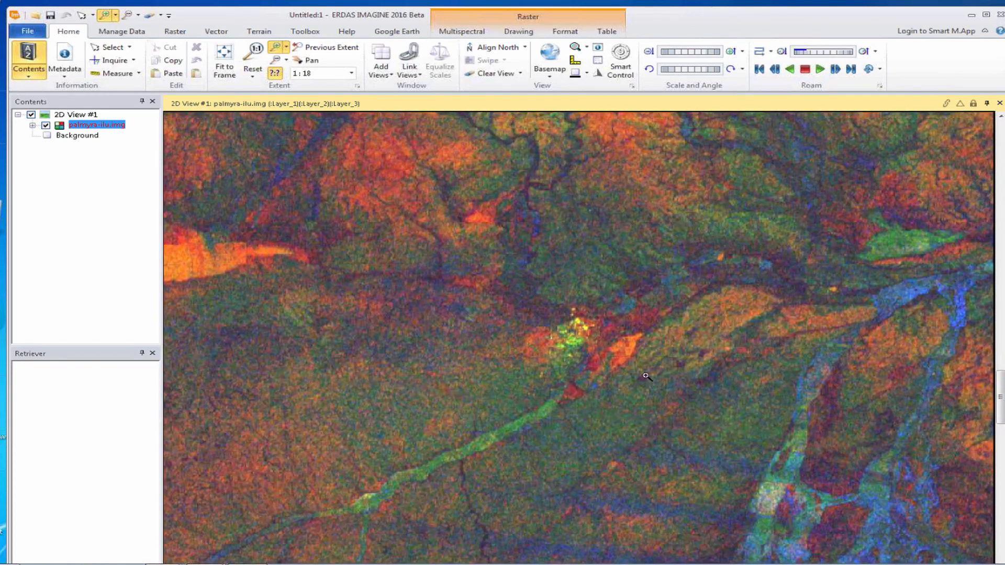
left_click(581, 340)
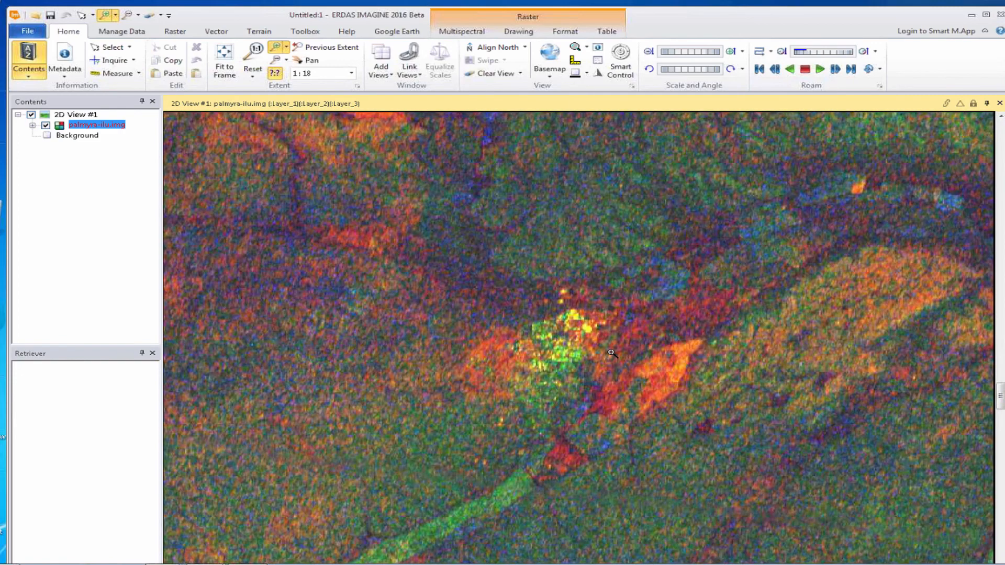
left_click(567, 346)
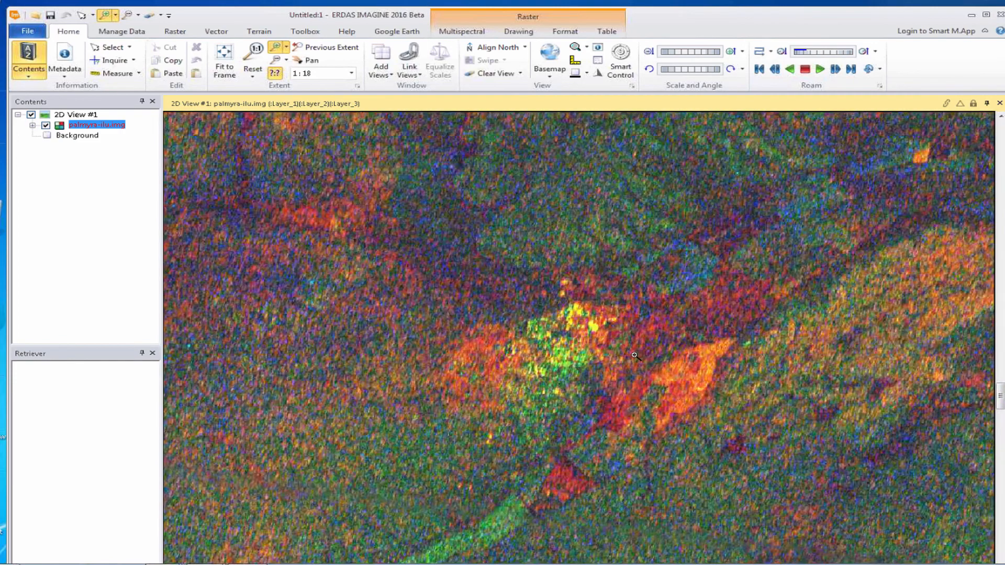
left_click(633, 356)
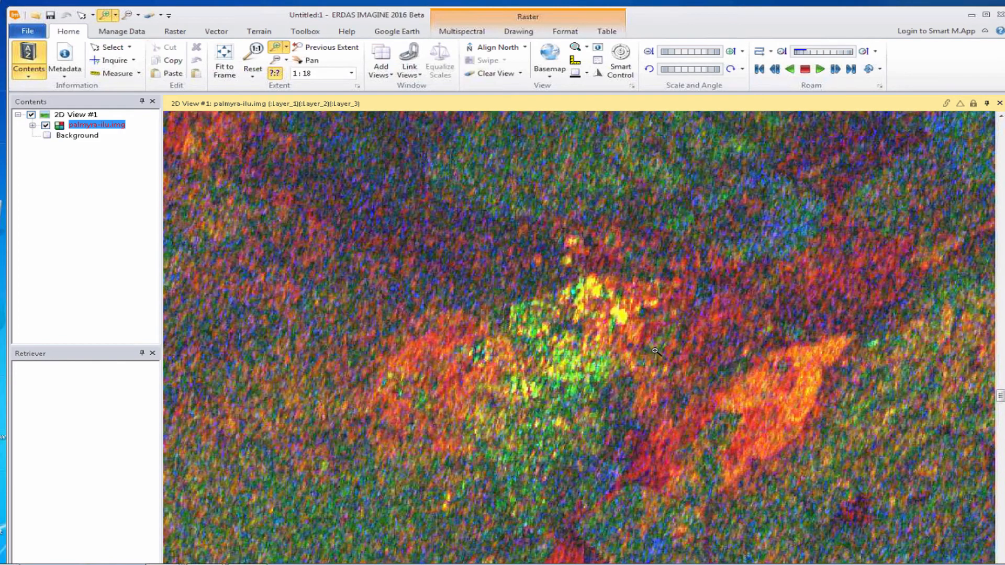
left_click(605, 351)
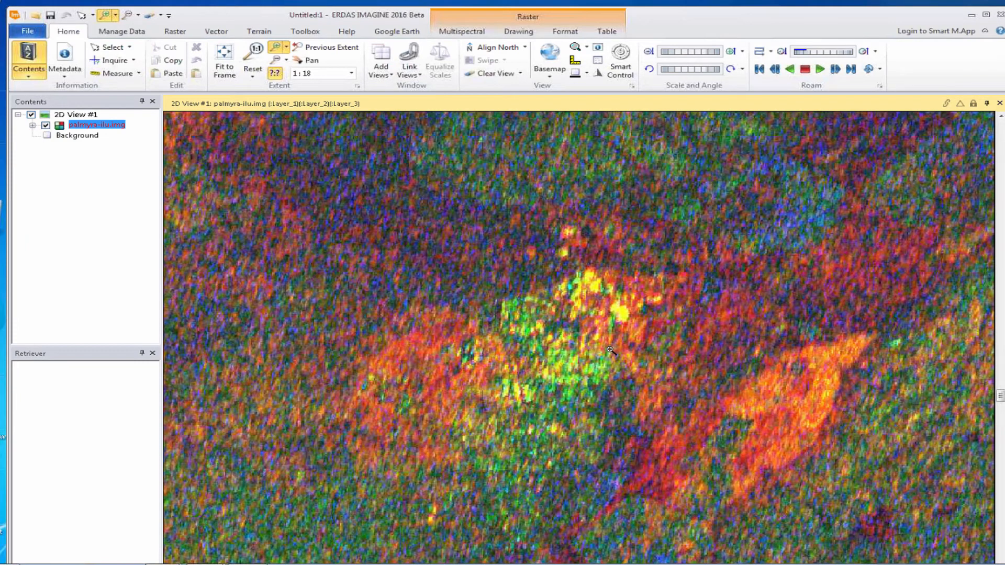
left_click(609, 349)
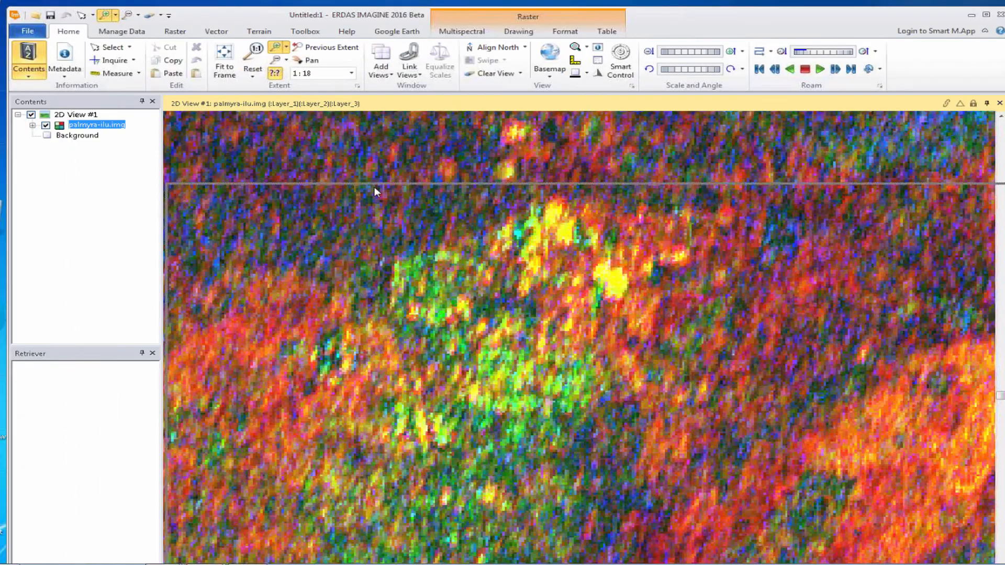
Move the main window aside, close the Mosaic Series CCD wizard, and move the main window back.
left_click_drag(365, 177, 366, 177)
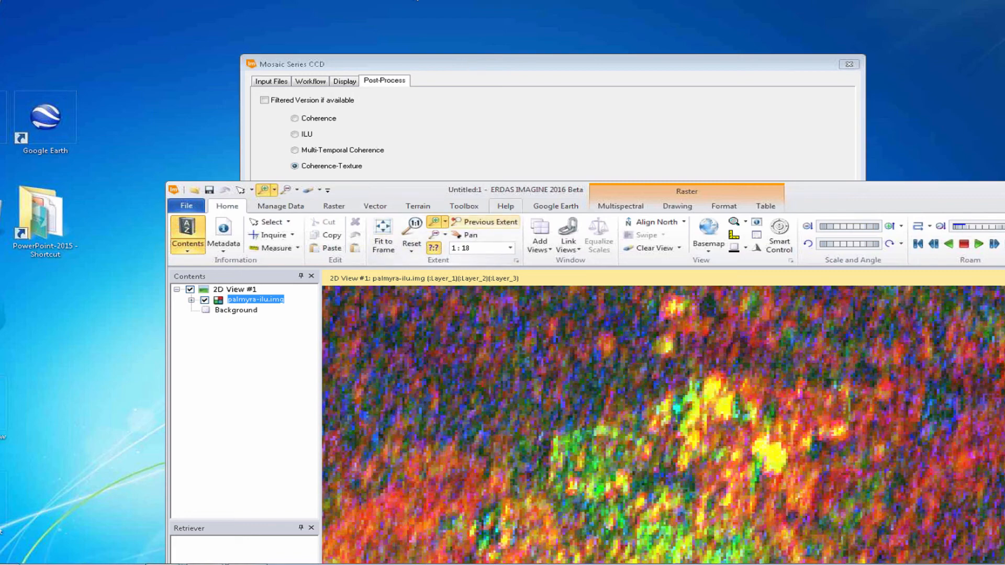
left_click(475, 67)
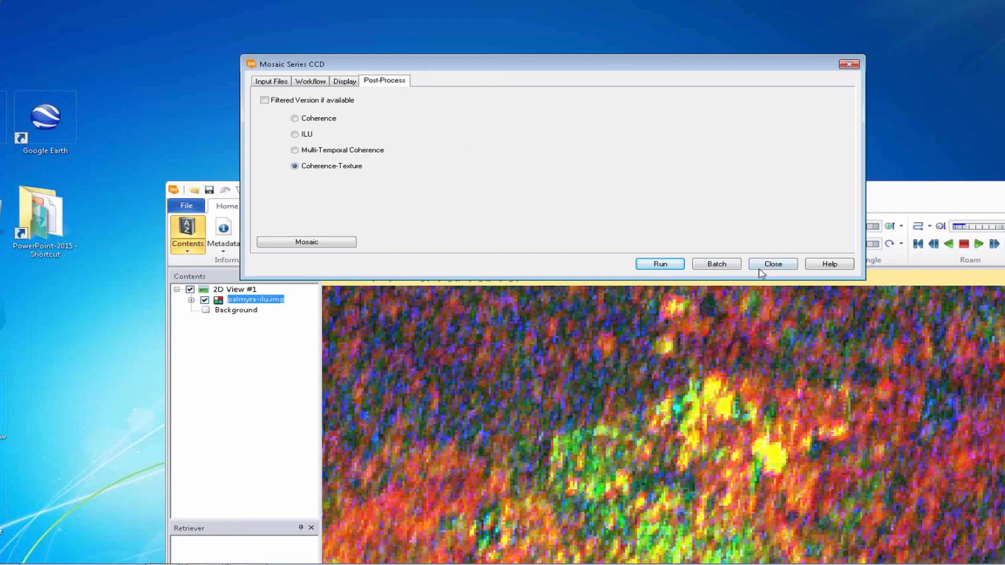
left_click(773, 264)
left_click_drag(843, 198, 676, 17)
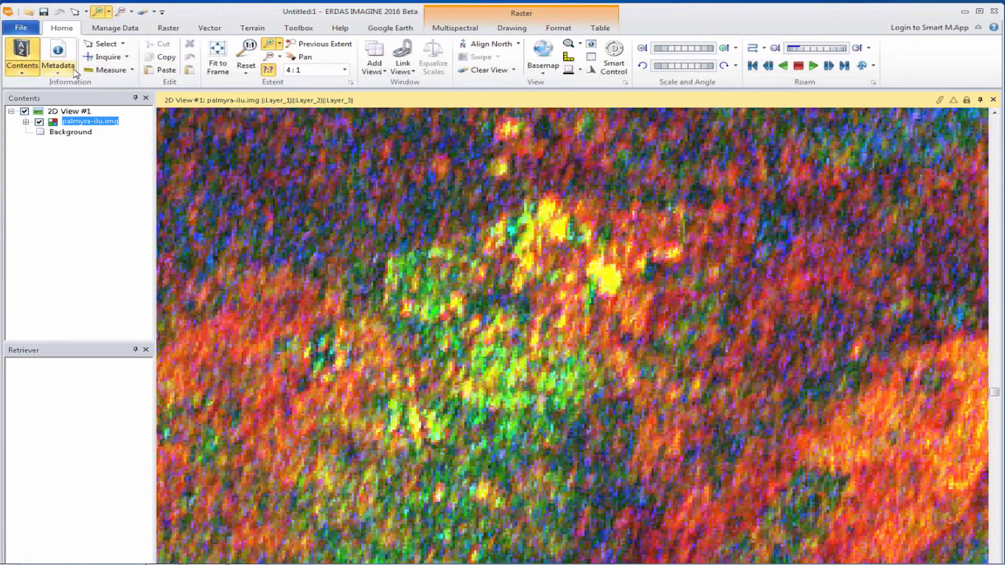
Open the CSKS1 .h5 image from the Ship_Zeebrugge folder on drive D: as a radar chain, with Clear Display and Fit to Frame enabled.
left_click(22, 29)
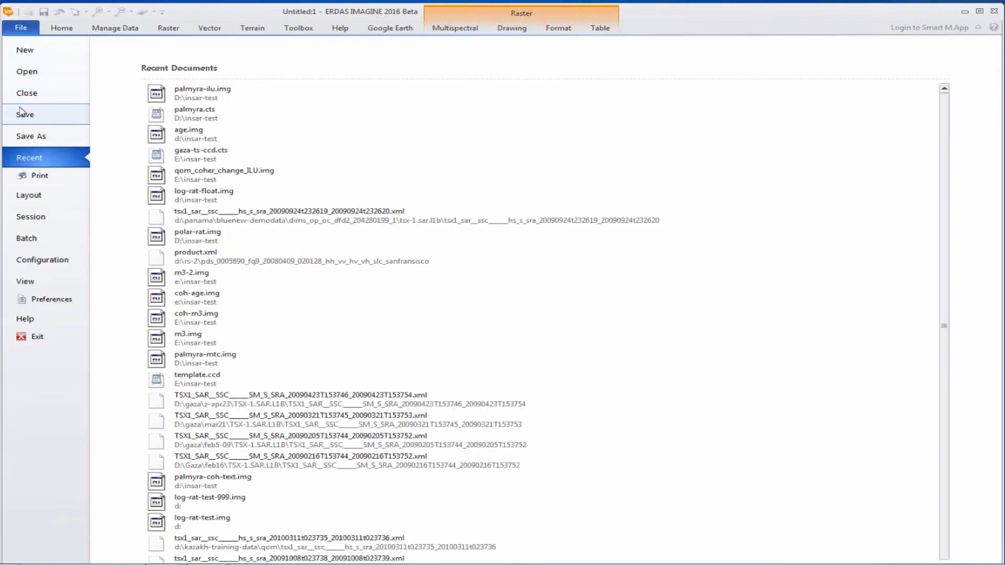
left_click(36, 76)
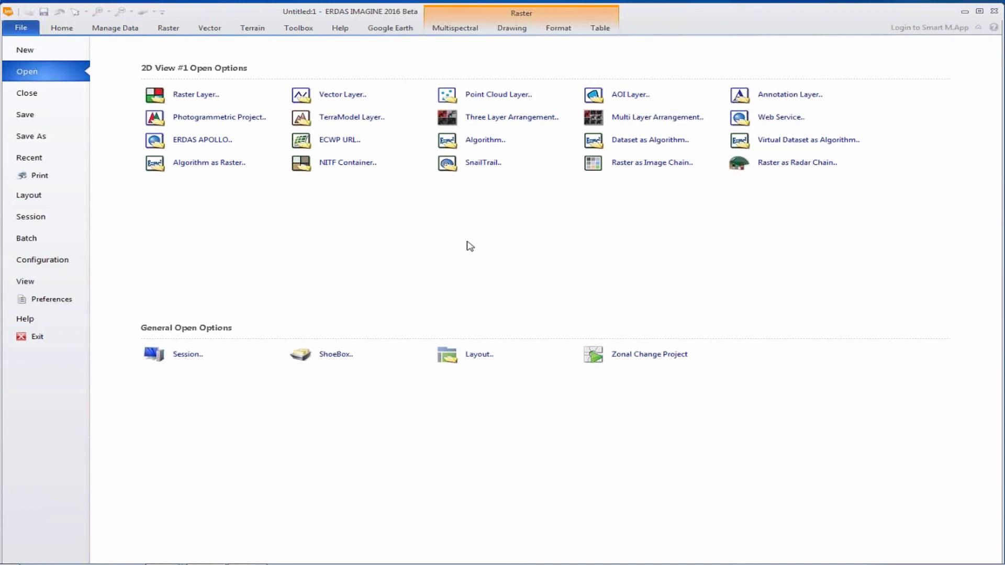
left_click(773, 166)
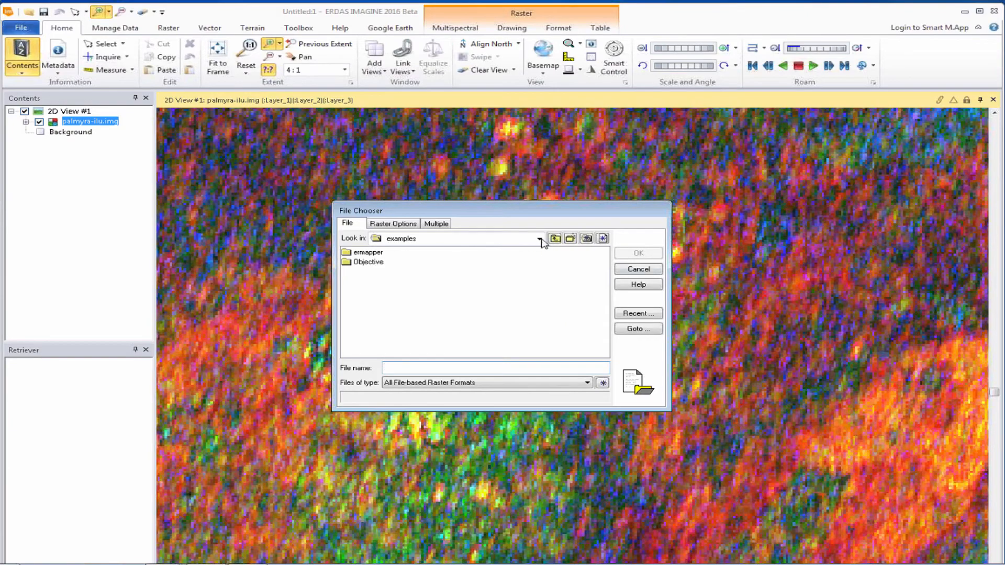
left_click(539, 240)
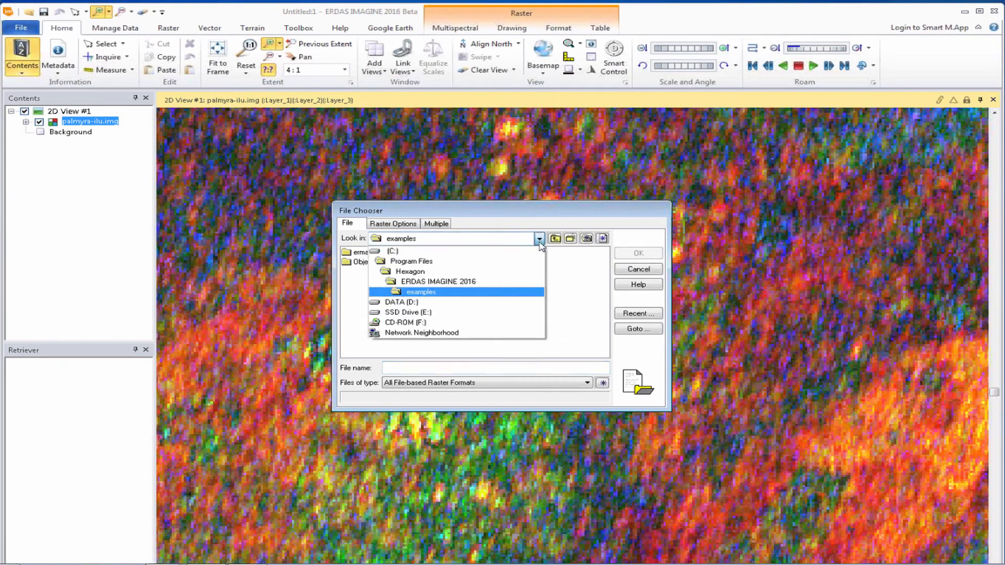
left_click(511, 301)
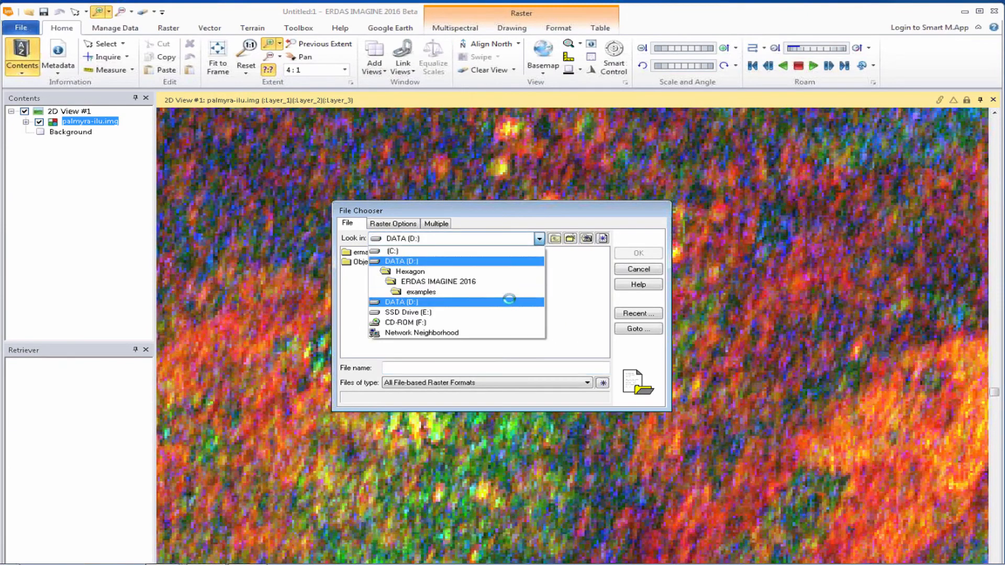
left_click(604, 352)
left_click(604, 352)
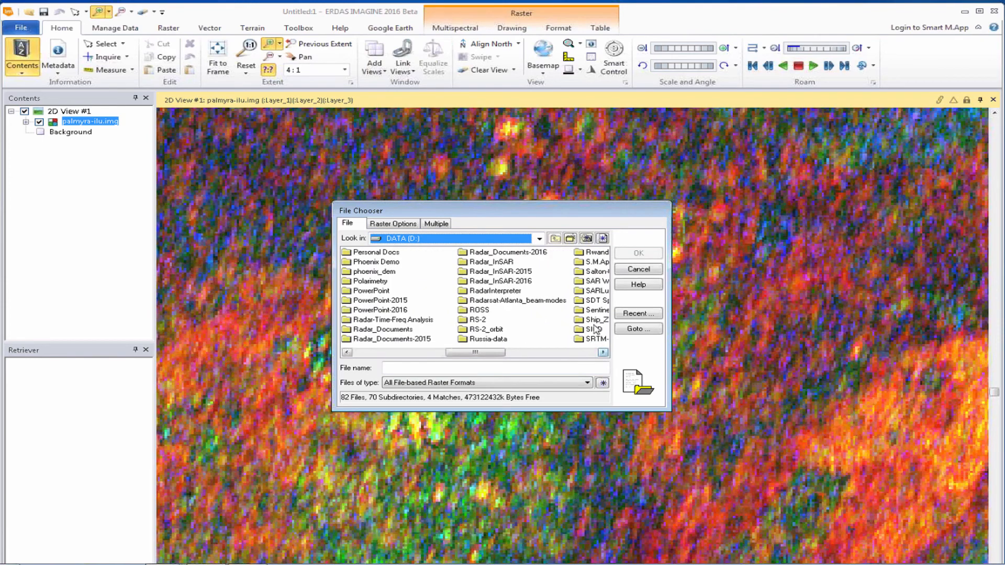
left_click(393, 224)
left_click(356, 343)
left_click(356, 355)
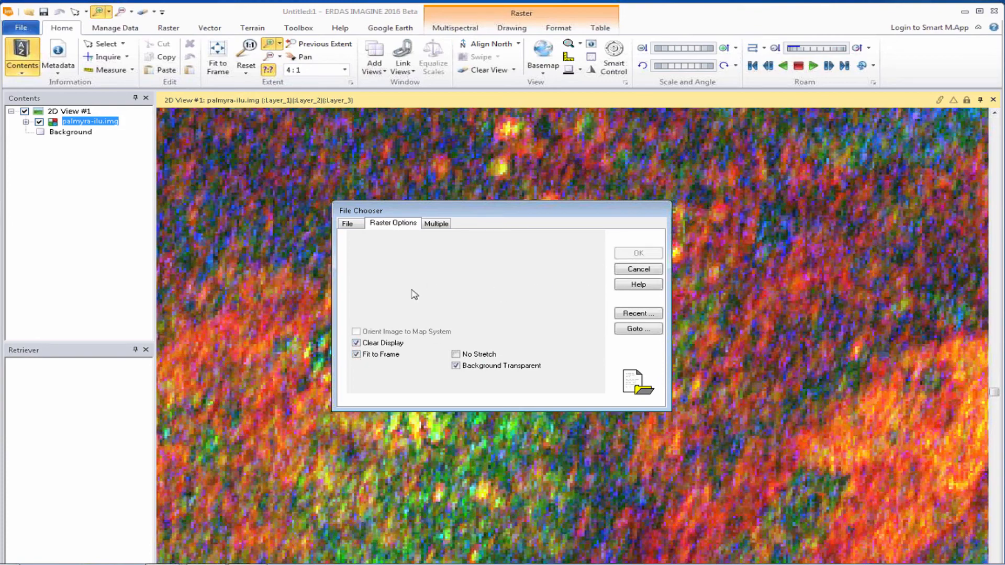
left_click(347, 224)
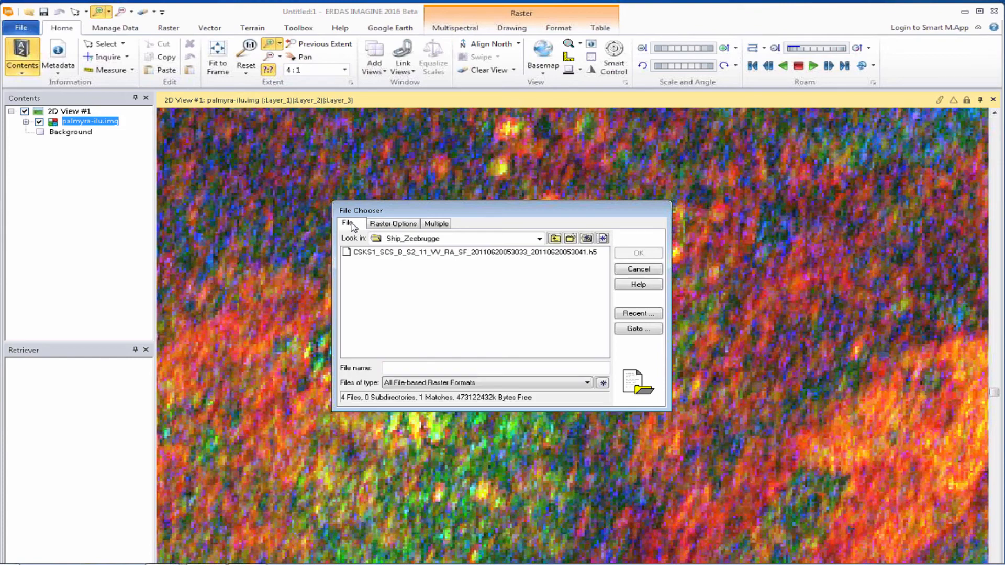
double_click(396, 255)
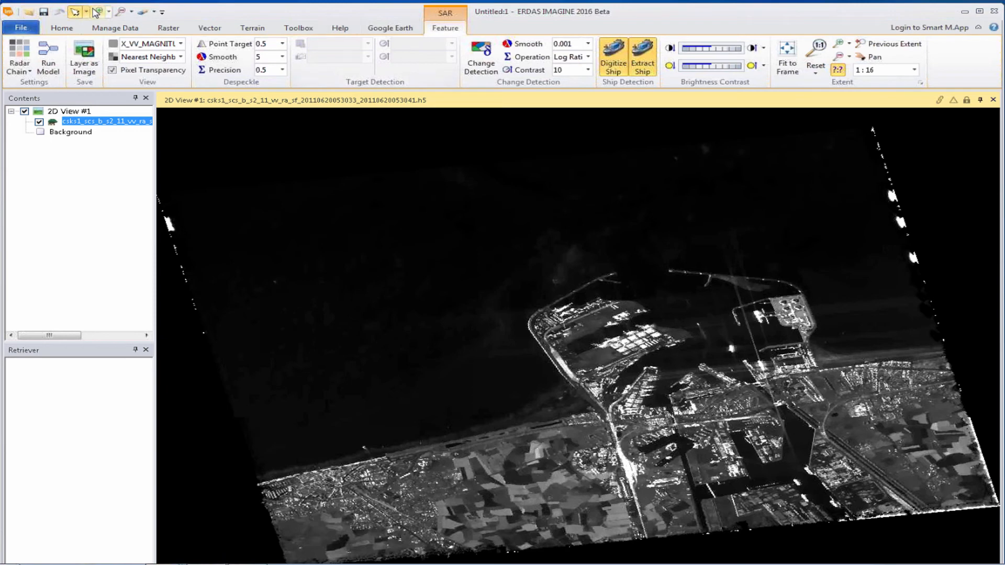
Set the despeckle smoothing to 10 for the enlarged view of the harbour's breakwater and tank terminal.
left_click(98, 11)
left_click_drag(660, 256, 828, 386)
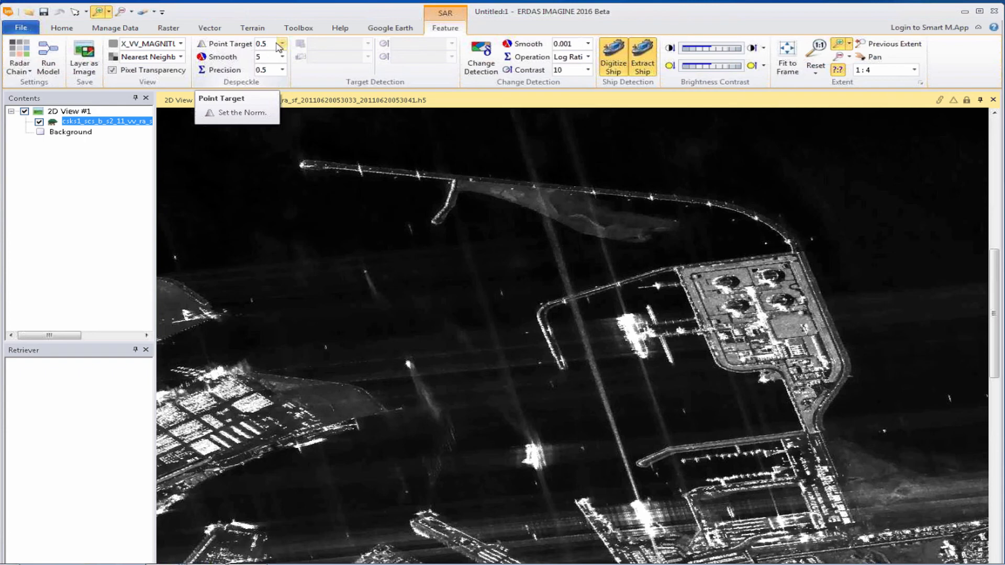
left_click(282, 57)
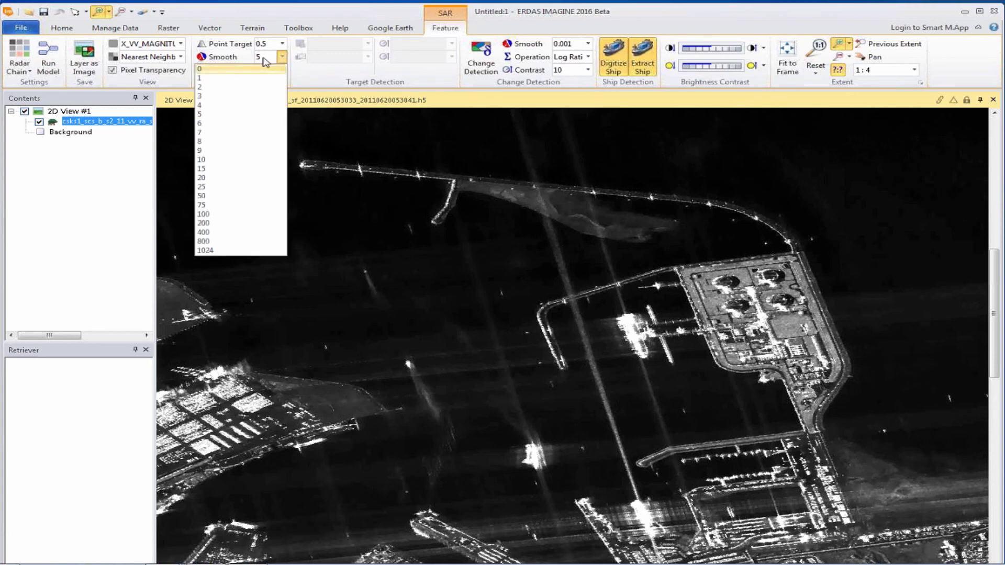
left_click(239, 159)
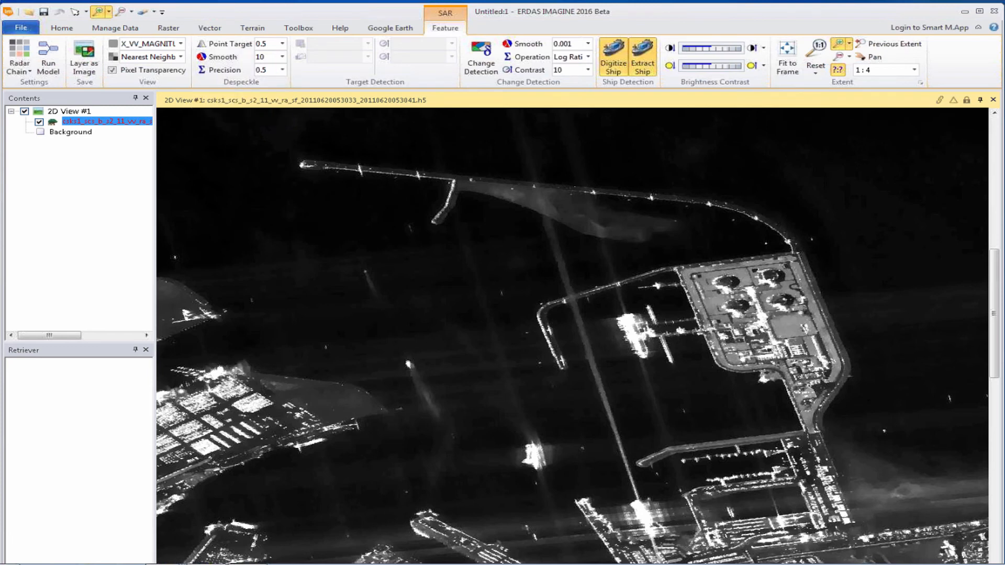
Display the storage tanks of the harbour terminal at 1:1 scale.
left_click(738, 308)
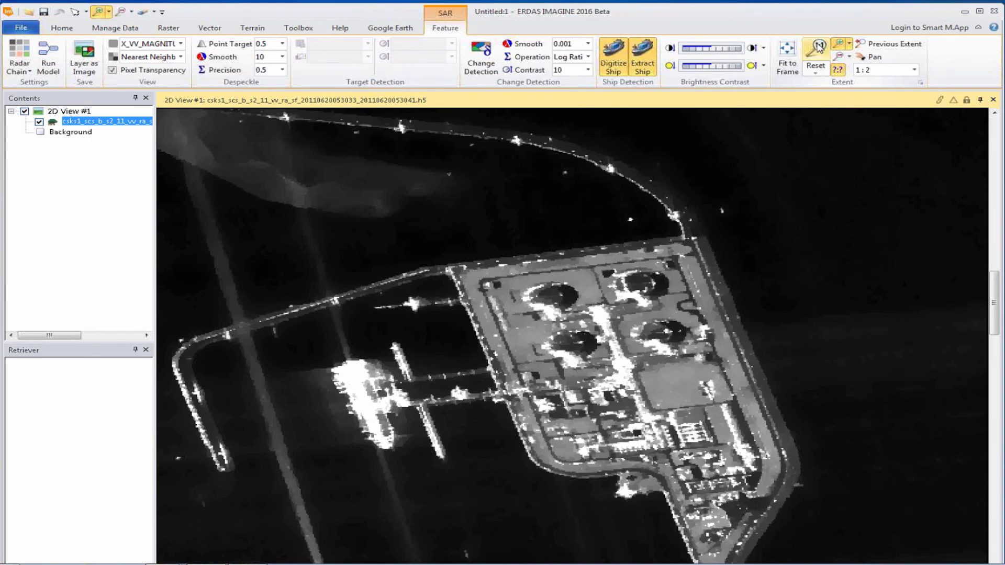
left_click(819, 47)
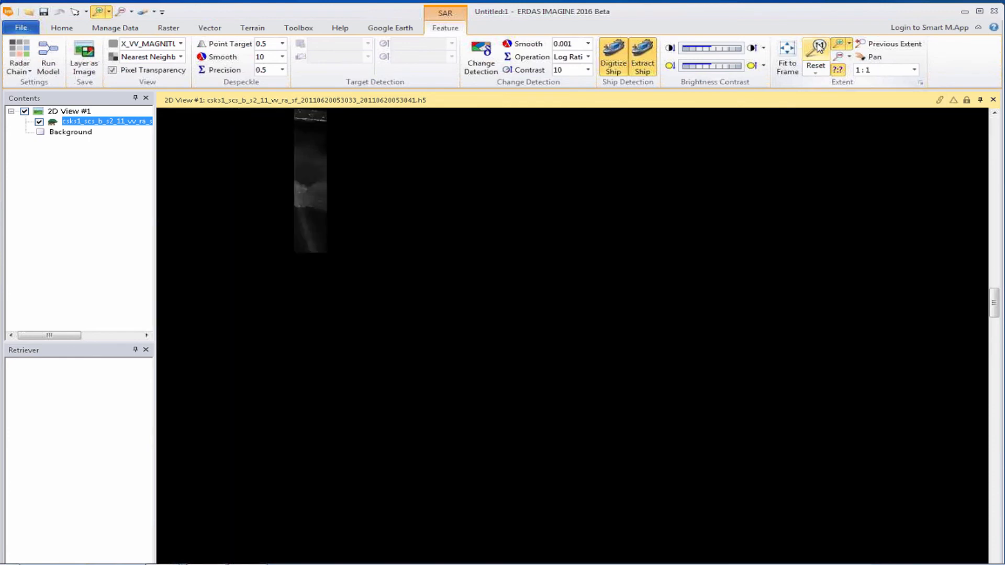
left_click(819, 50)
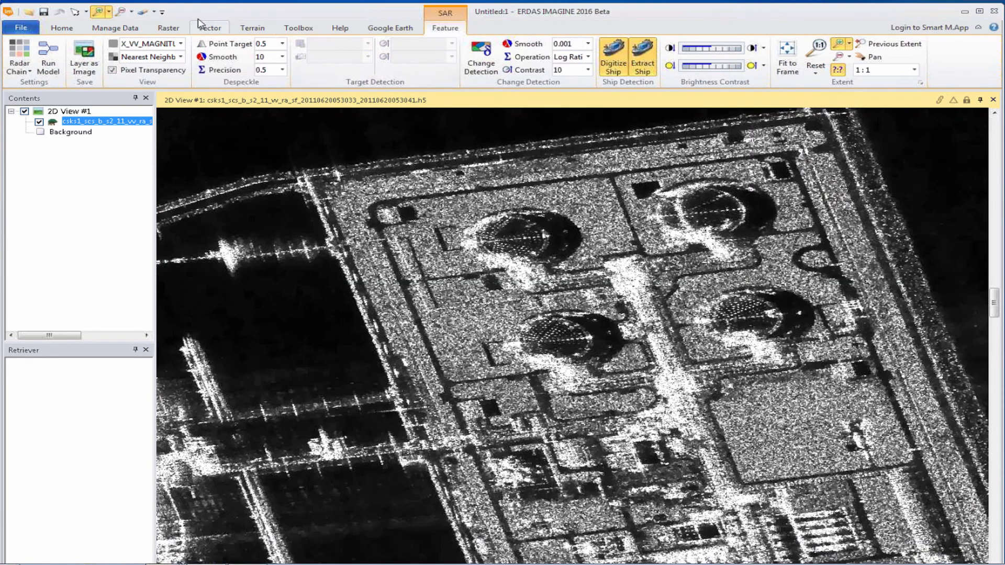
Raise the despeckle smoothing to 20 and then to 50 for the storage tank area.
left_click(282, 57)
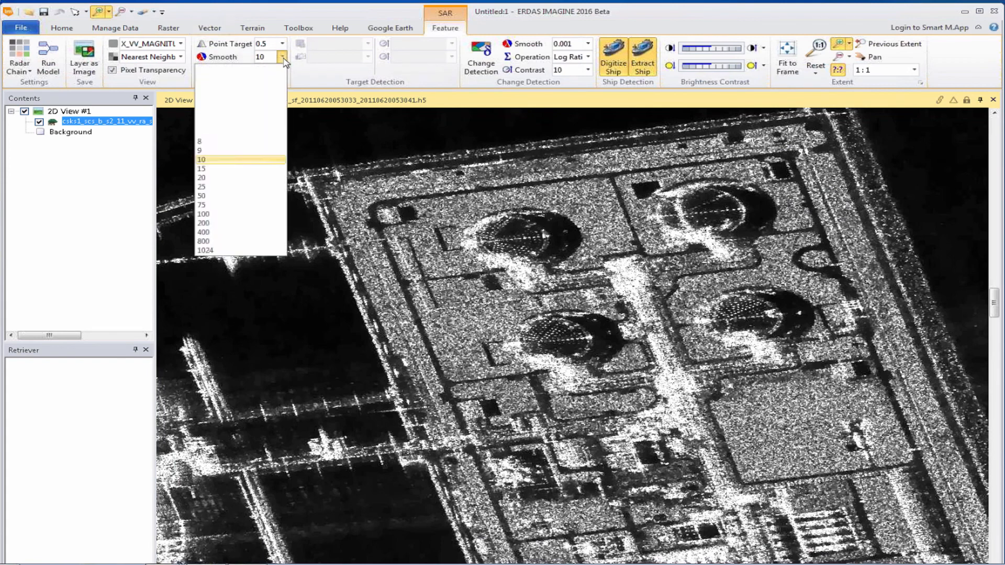
left_click(200, 178)
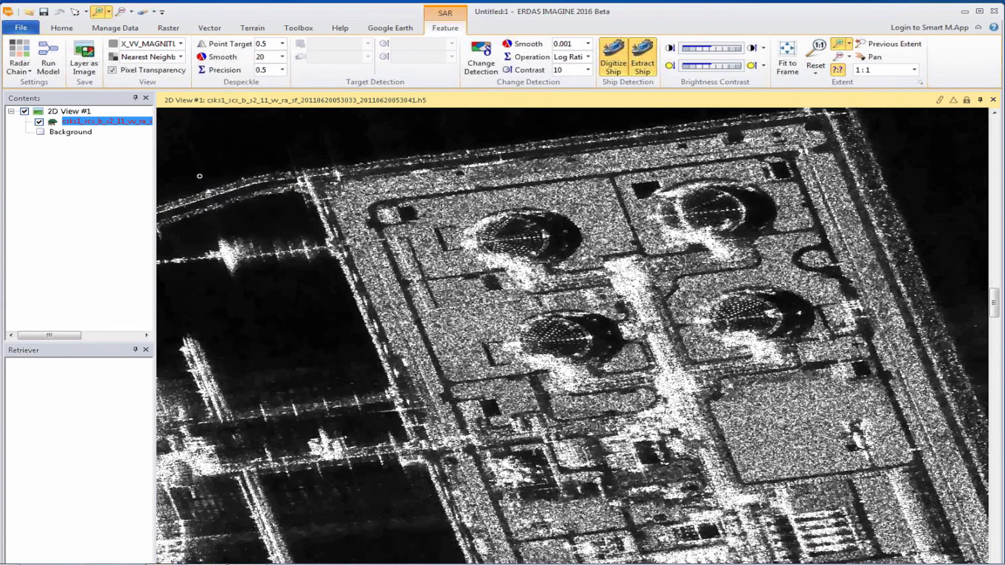
left_click(75, 13)
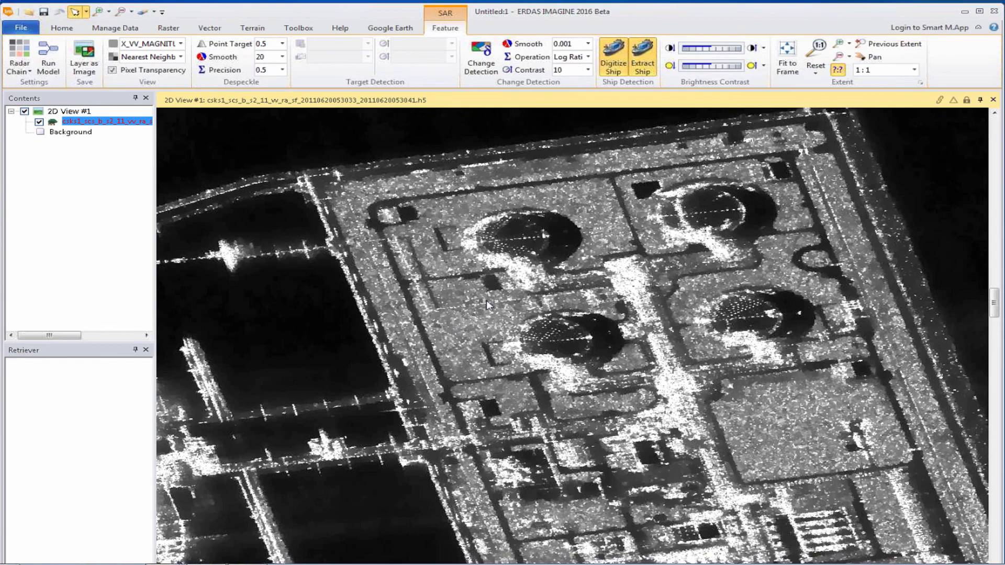
left_click(284, 58)
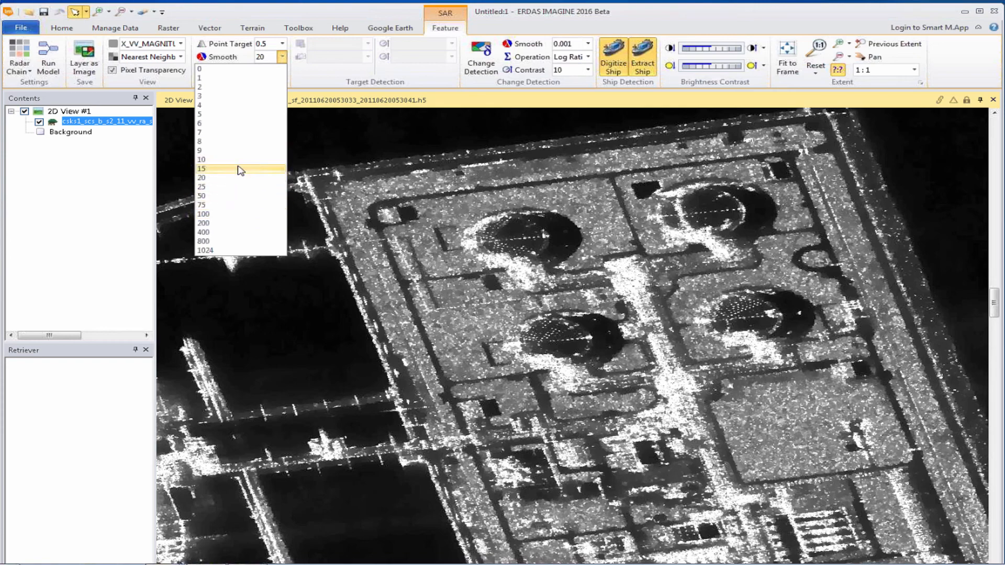
left_click(237, 196)
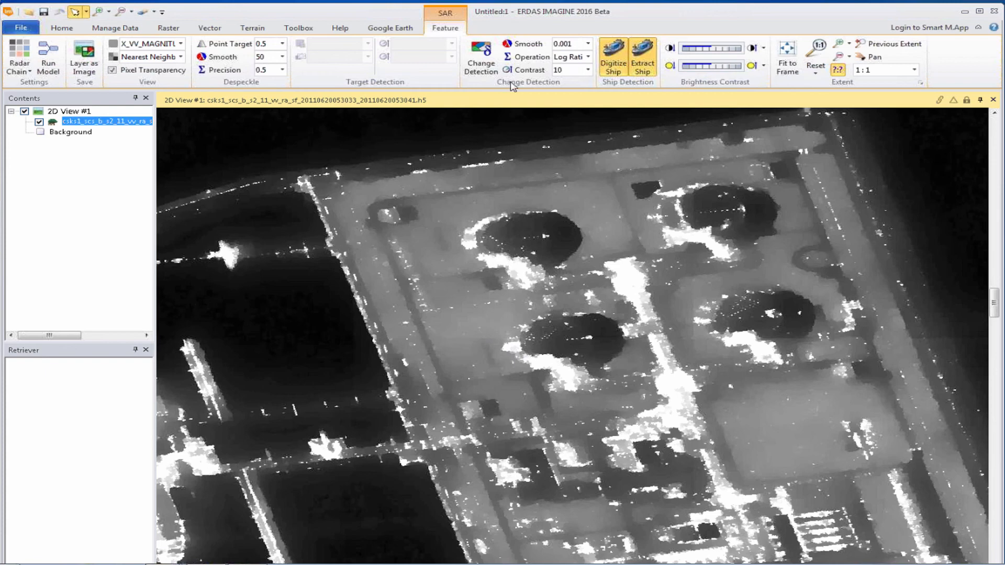
Apply the Radar Adaptive Target Detector chain to the image and set its despeckle smoothing to 10.
left_click(30, 73)
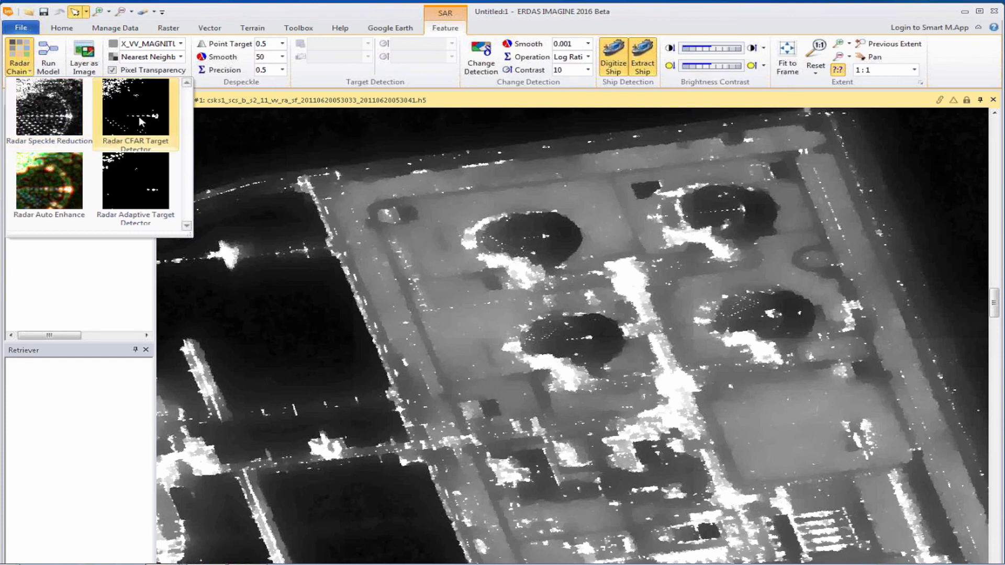
left_click(124, 169)
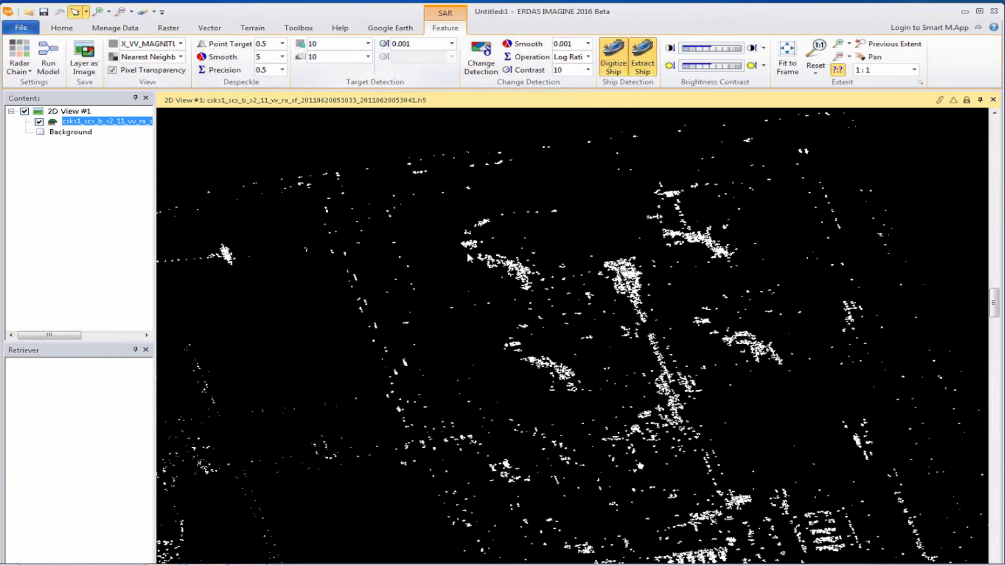
left_click(283, 57)
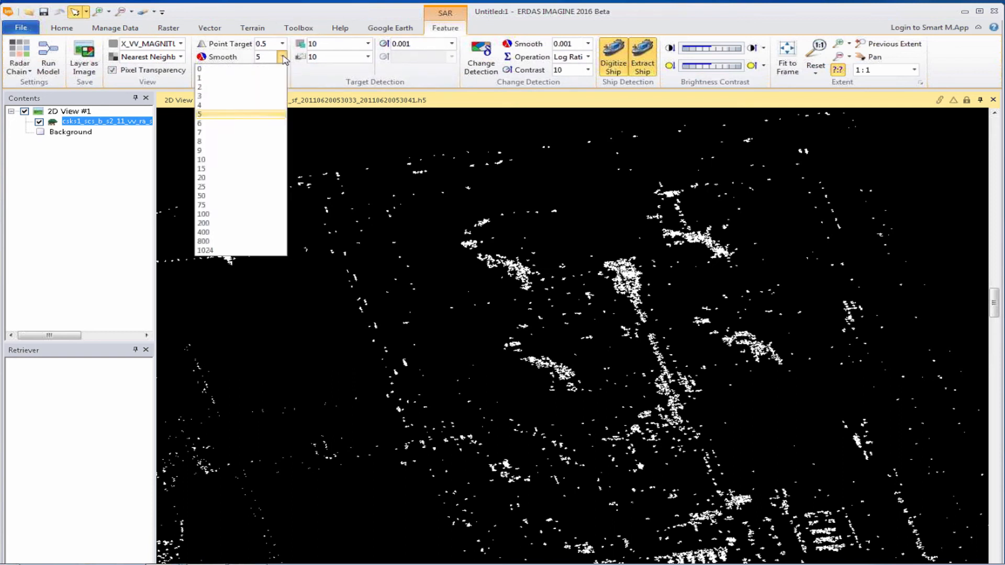
left_click(231, 159)
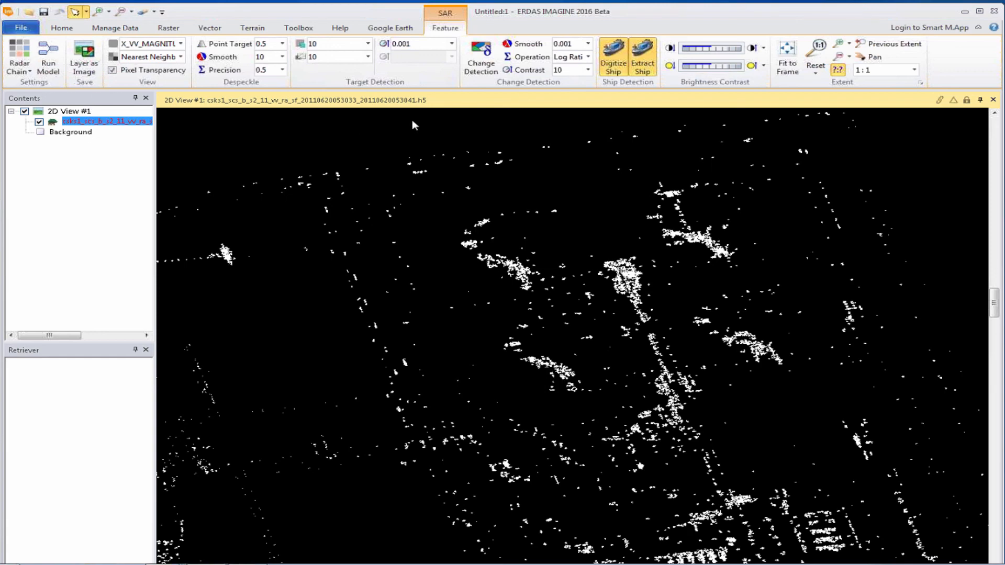
Open the list of available operations for change detection.
left_click(588, 57)
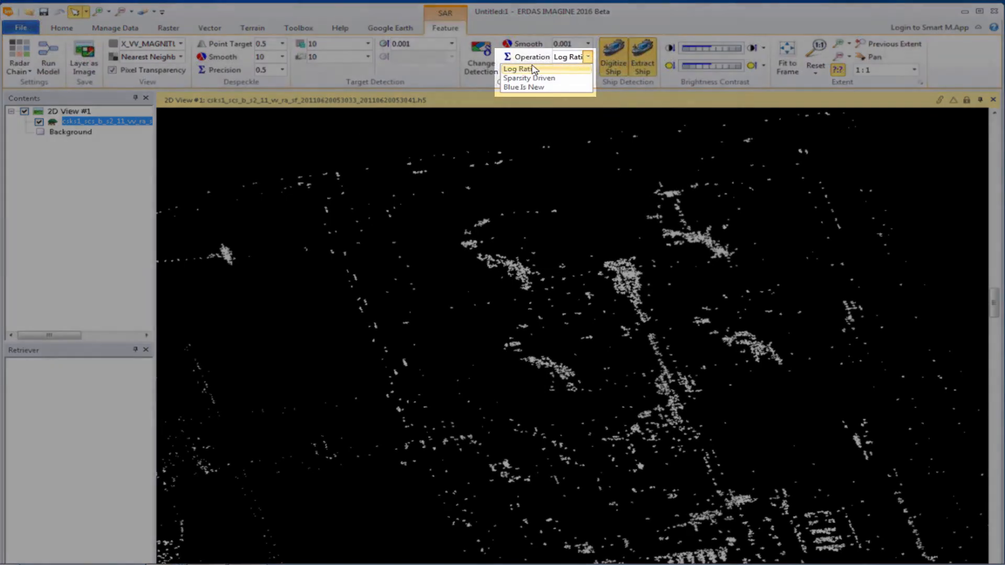